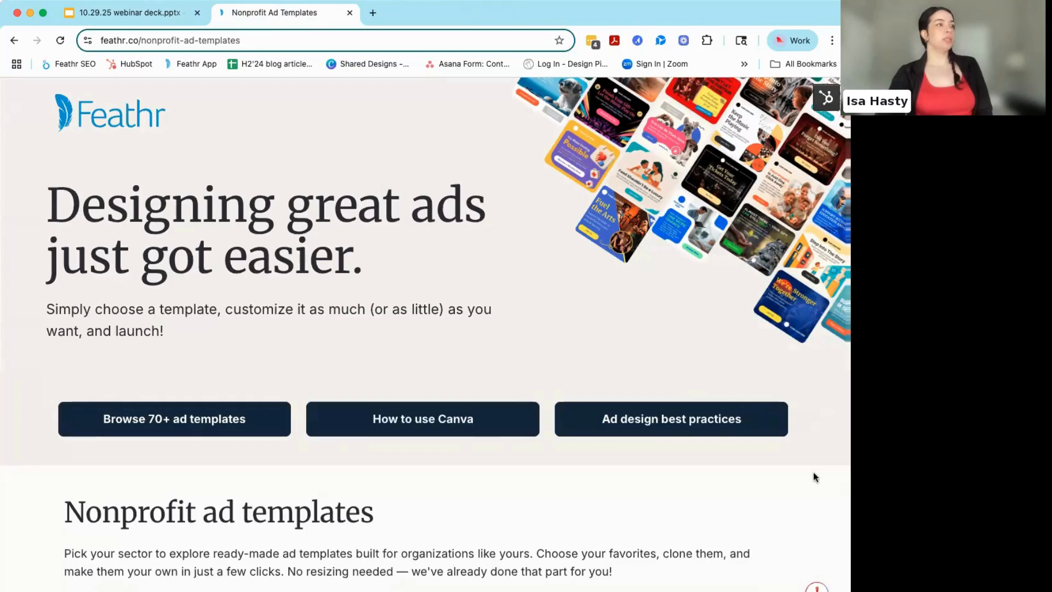
- Review the sector categories offered in the page's Nonprofit ad templates section
scroll(813, 472, down, 3)
scroll(813, 473, down, 3)
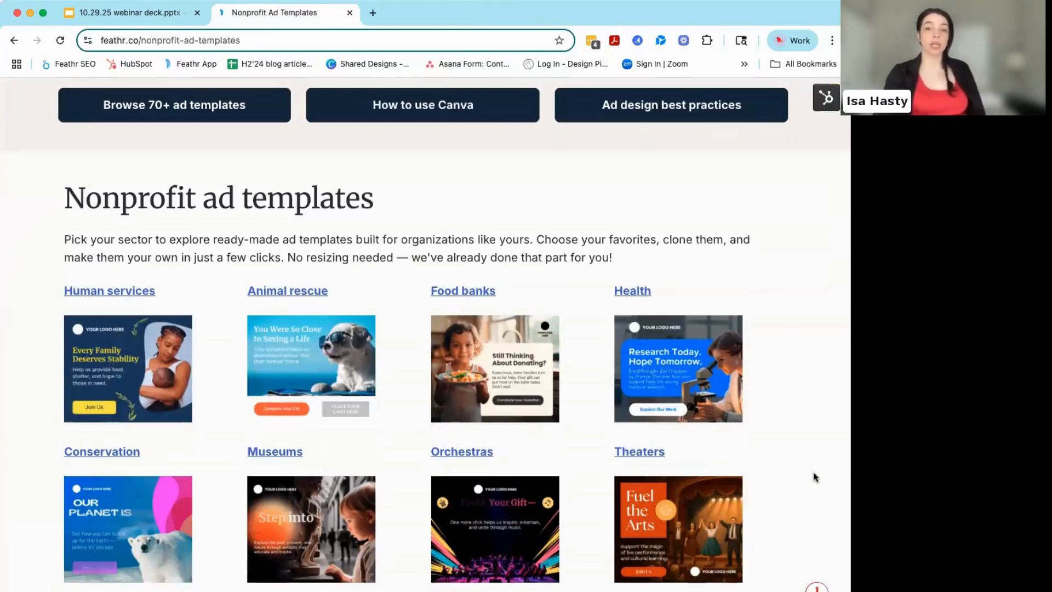
scroll(788, 448, down, 2)
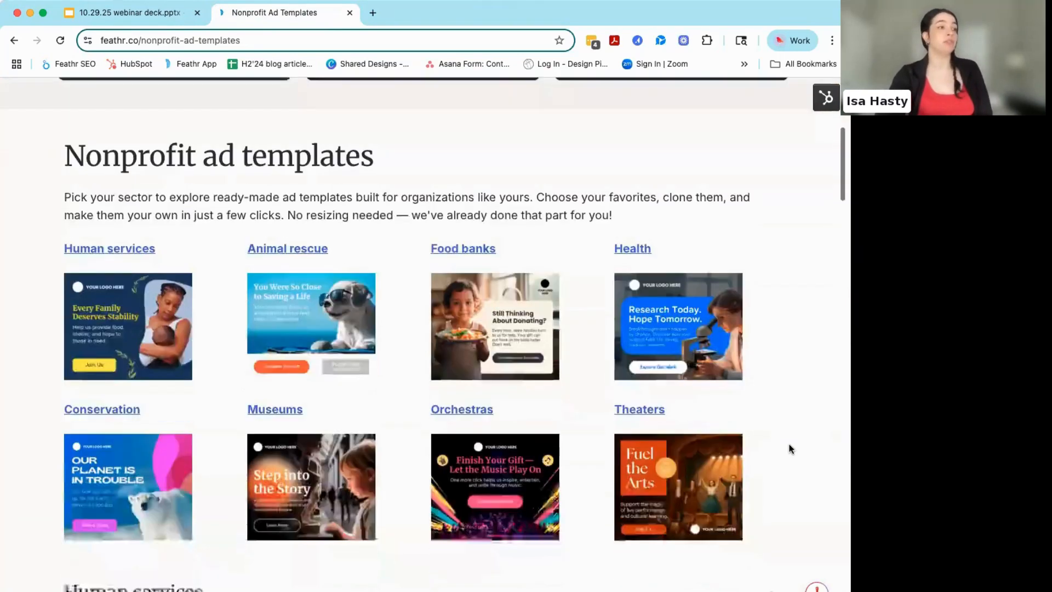
scroll(791, 448, down, 2)
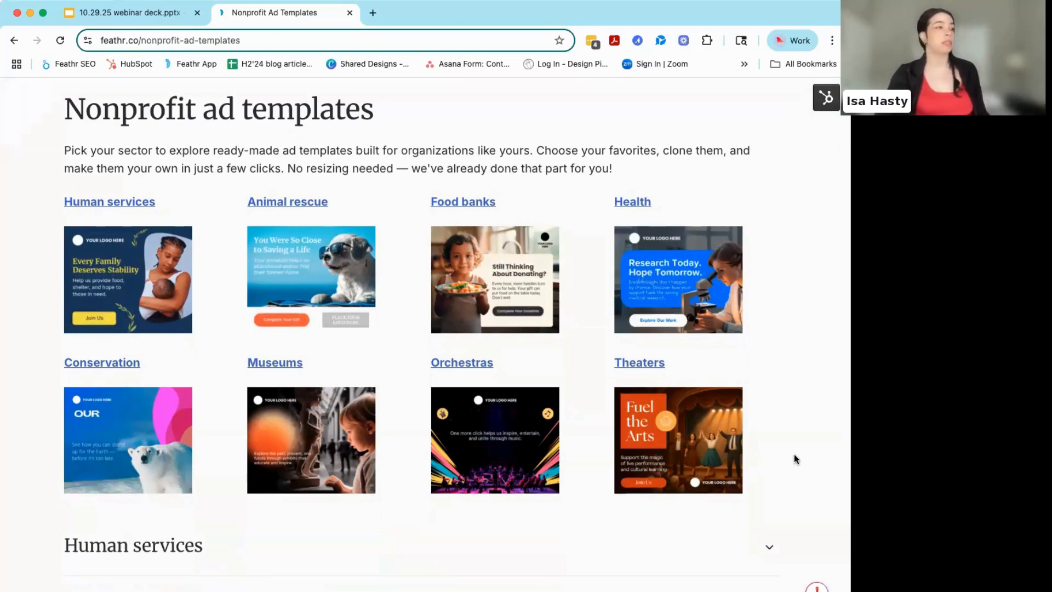
scroll(798, 447, down, 1)
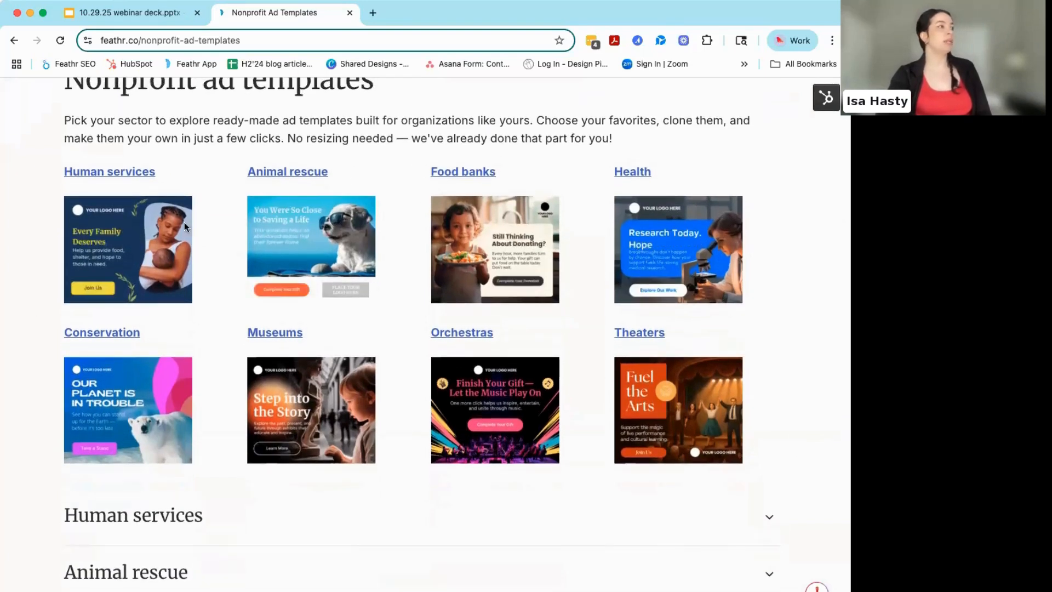
- Open the Museums category and look through its ad templates
click(278, 333)
scroll(279, 335, down, 8)
scroll(279, 335, up, 6)
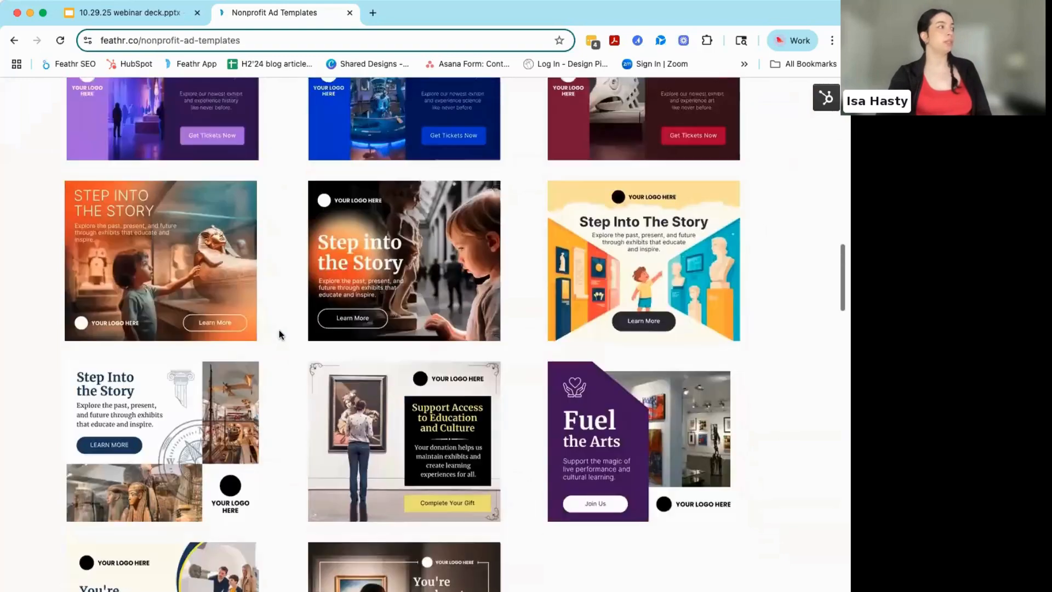
scroll(280, 298, down, 3)
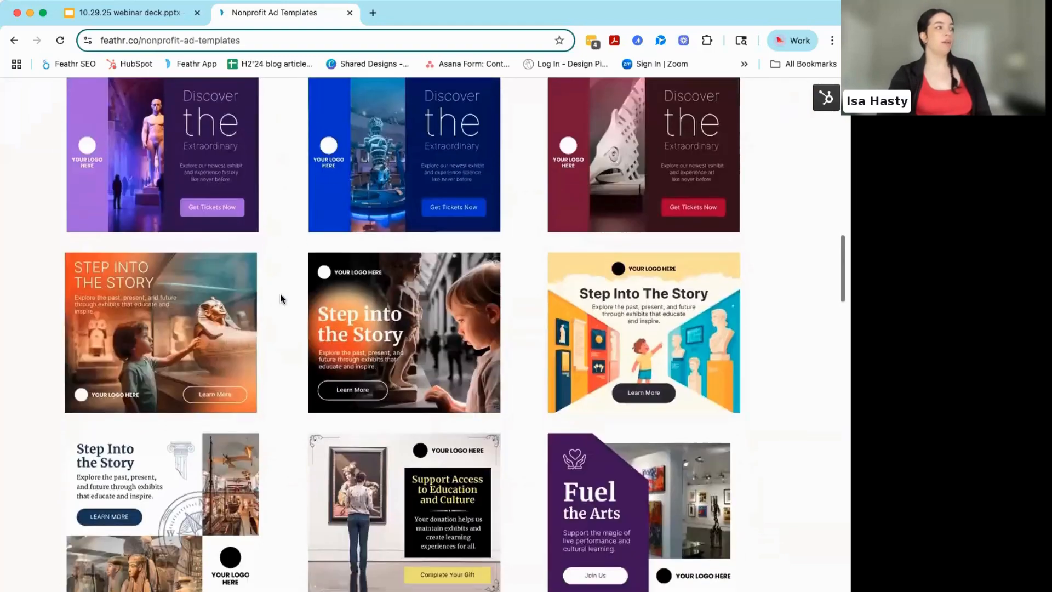
scroll(280, 299, down, 2)
scroll(281, 299, down, 2)
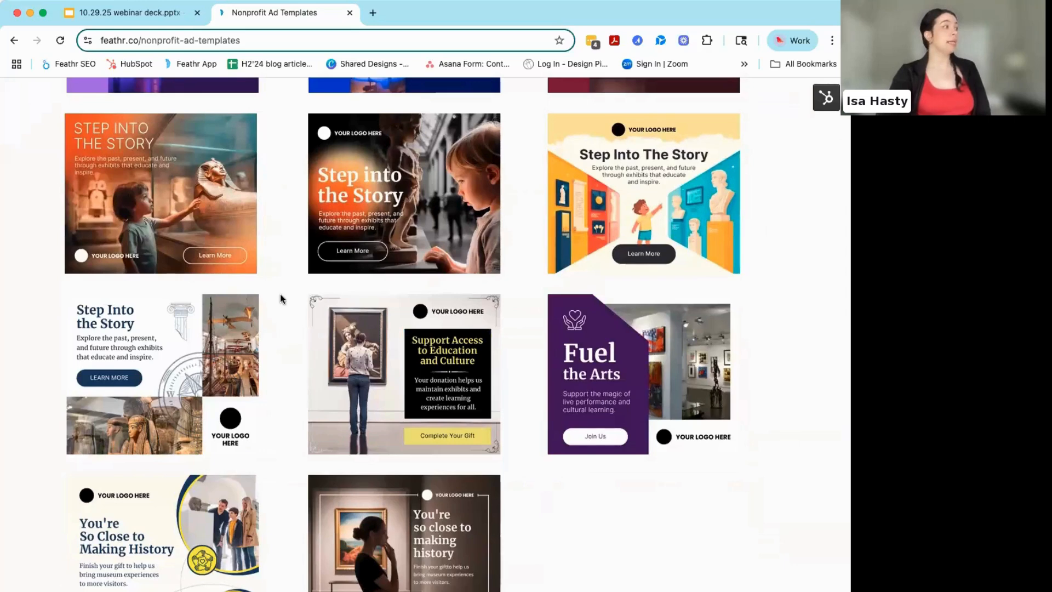
scroll(281, 298, up, 2)
scroll(281, 299, up, 10)
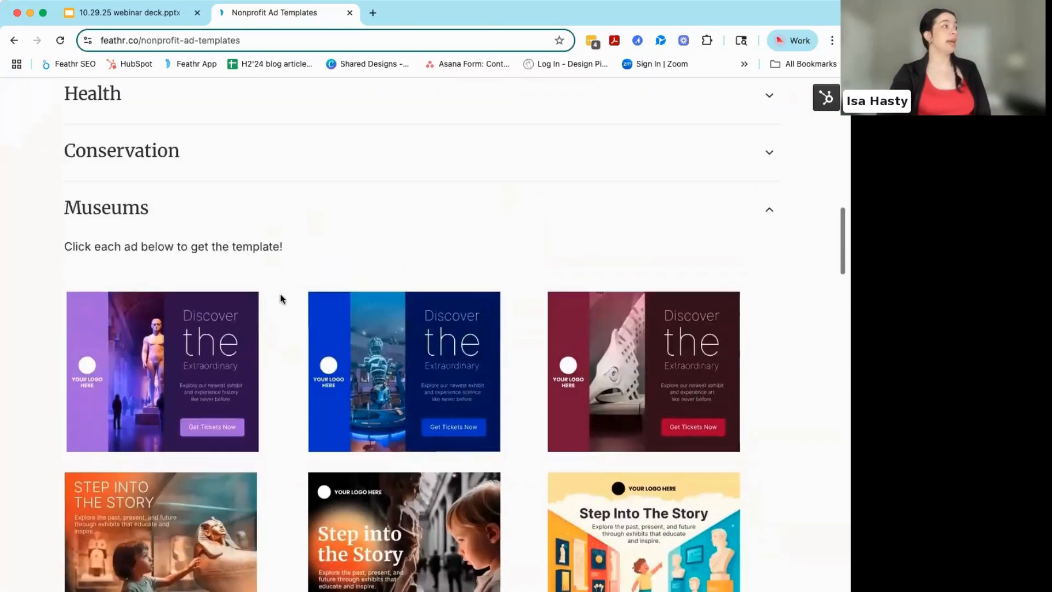
- Expand the Conservation section and look through its ad templates
click(274, 305)
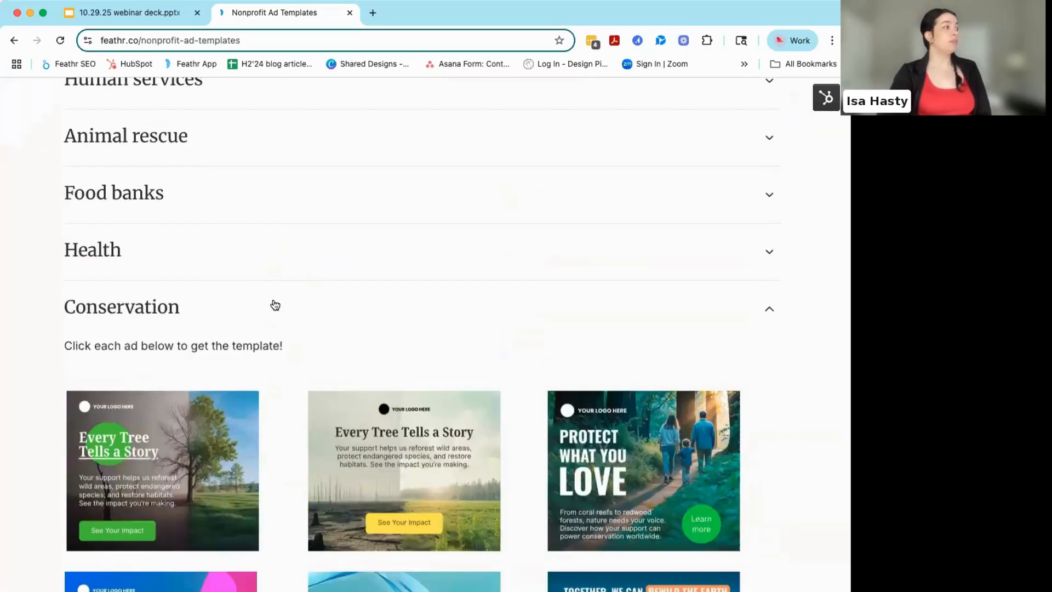
scroll(275, 304, down, 3)
scroll(284, 360, down, 3)
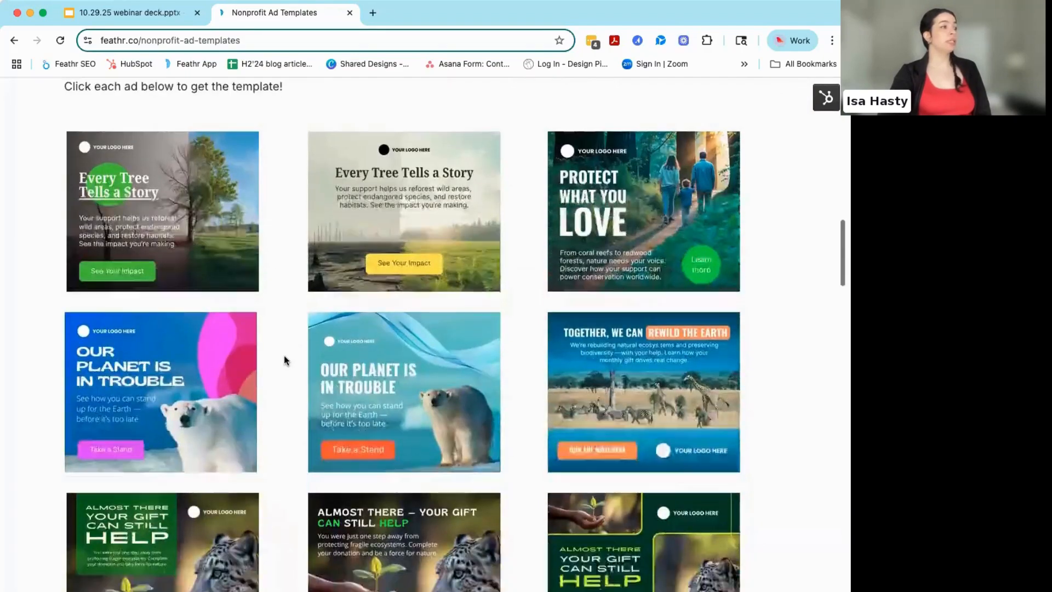
scroll(284, 360, down, 4)
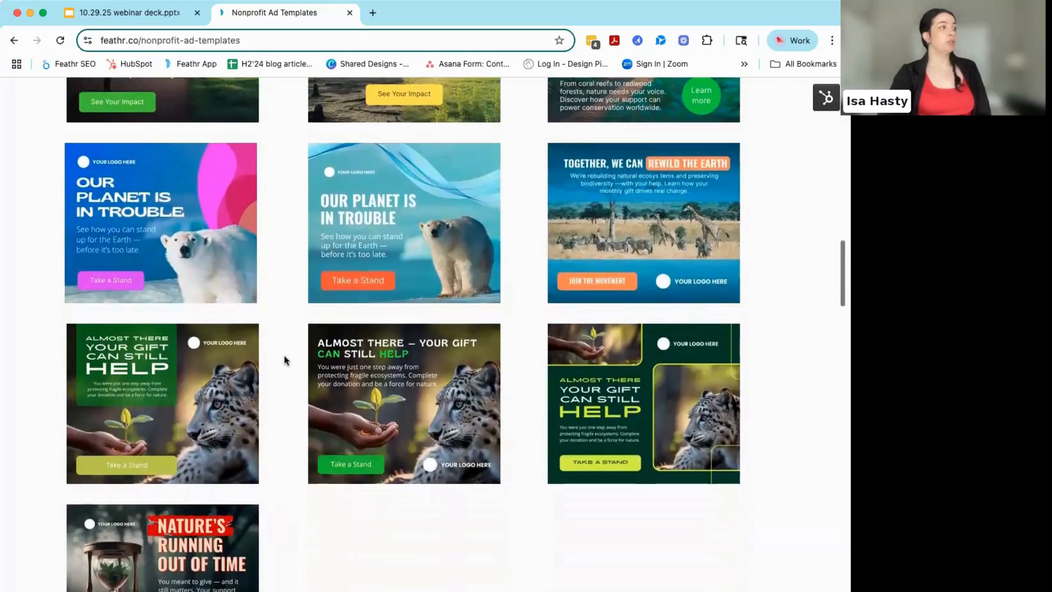
scroll(284, 360, up, 10)
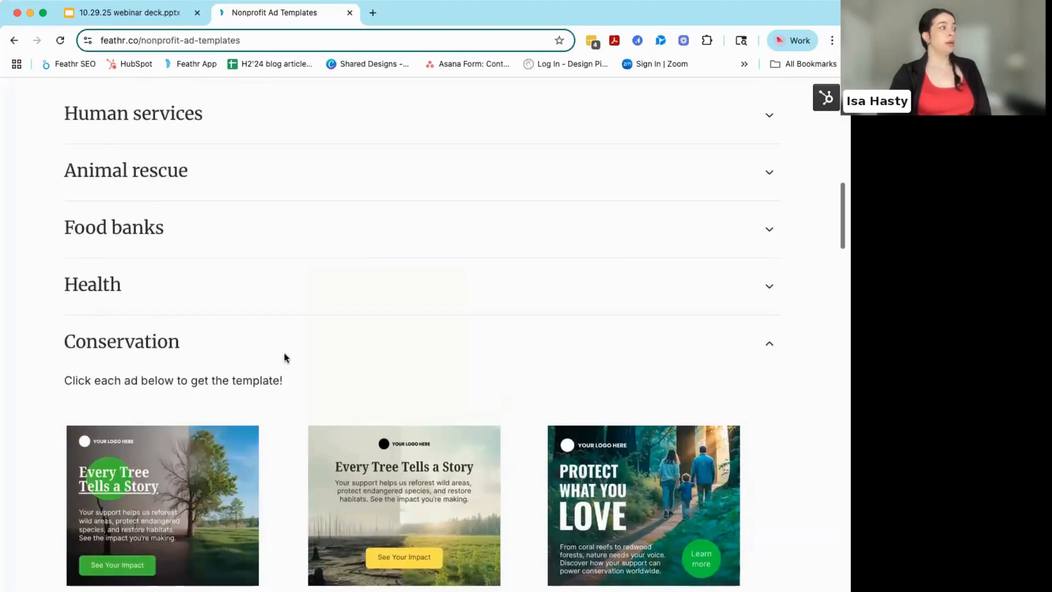
- Expand the Health section and look through its ad templates
click(271, 327)
scroll(286, 406, down, 4)
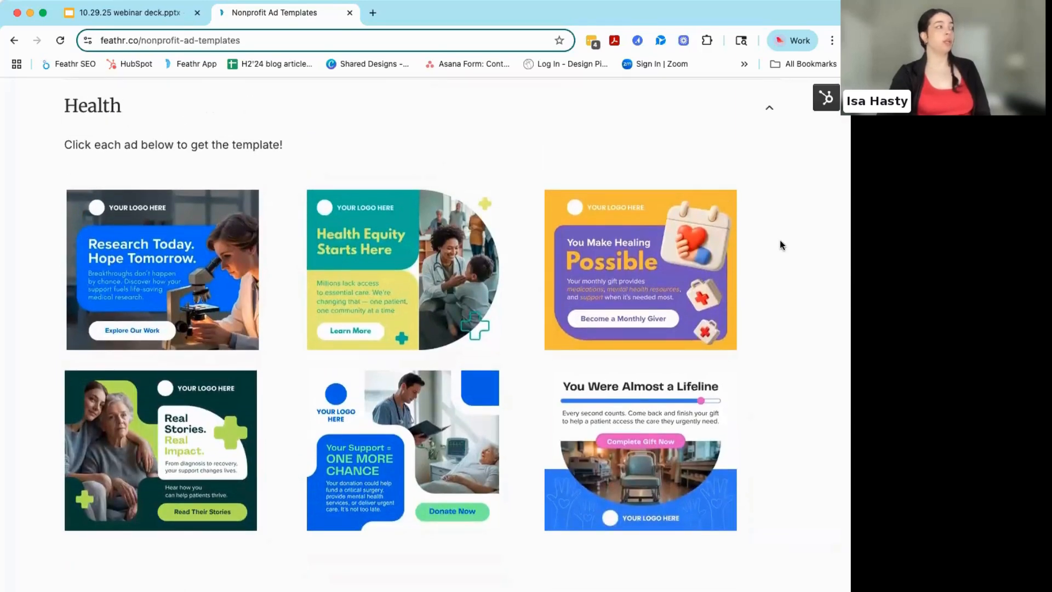
scroll(781, 241, up, 3)
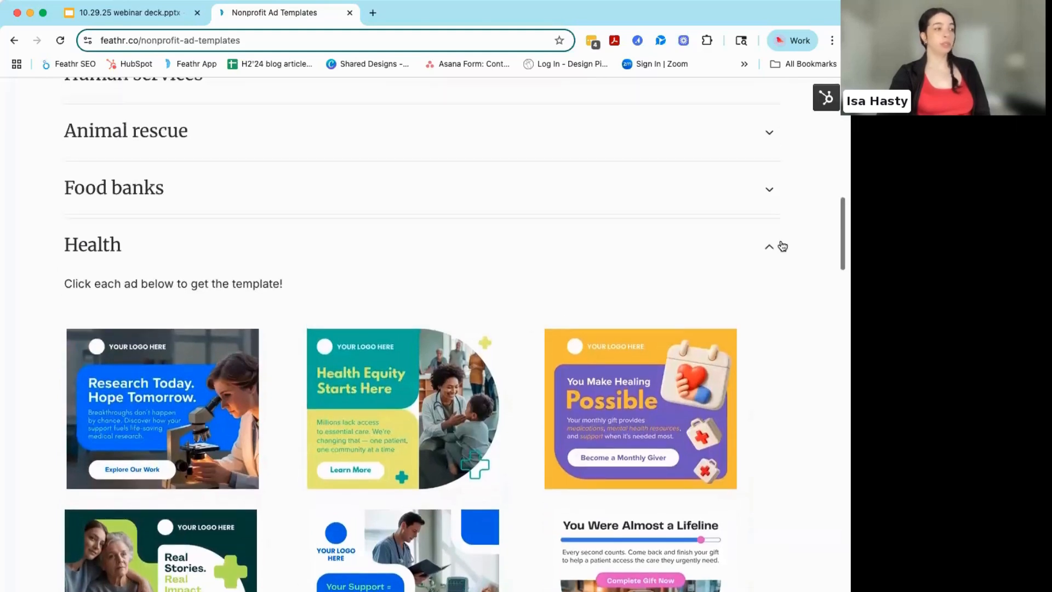
scroll(782, 244, up, 3)
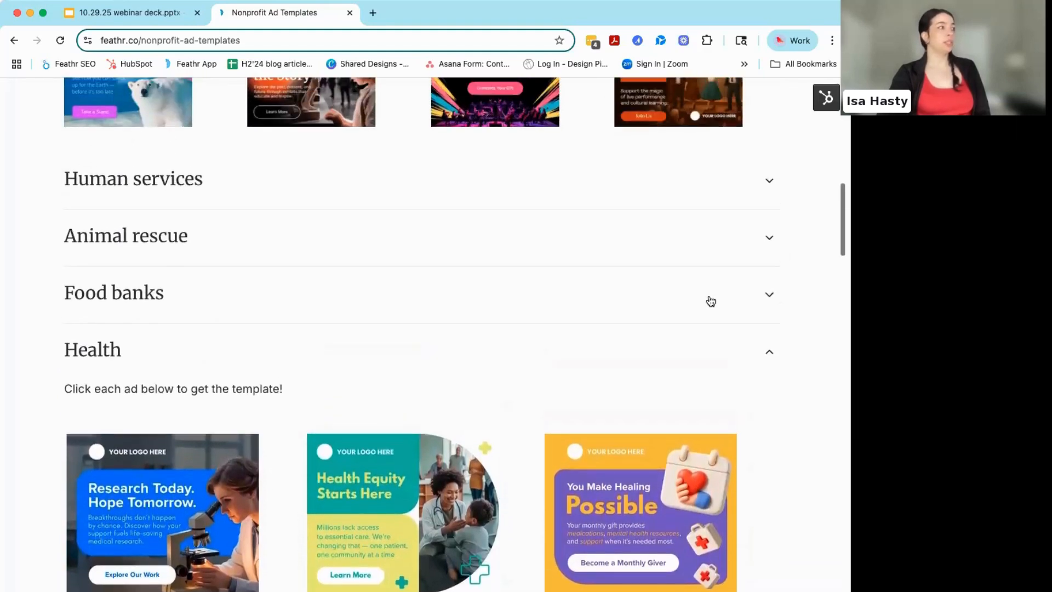
- Expand the Food banks section and the Animal rescue section in turn and look through their ad templates
click(711, 302)
scroll(794, 423, down, 3)
scroll(793, 423, up, 2)
click(593, 198)
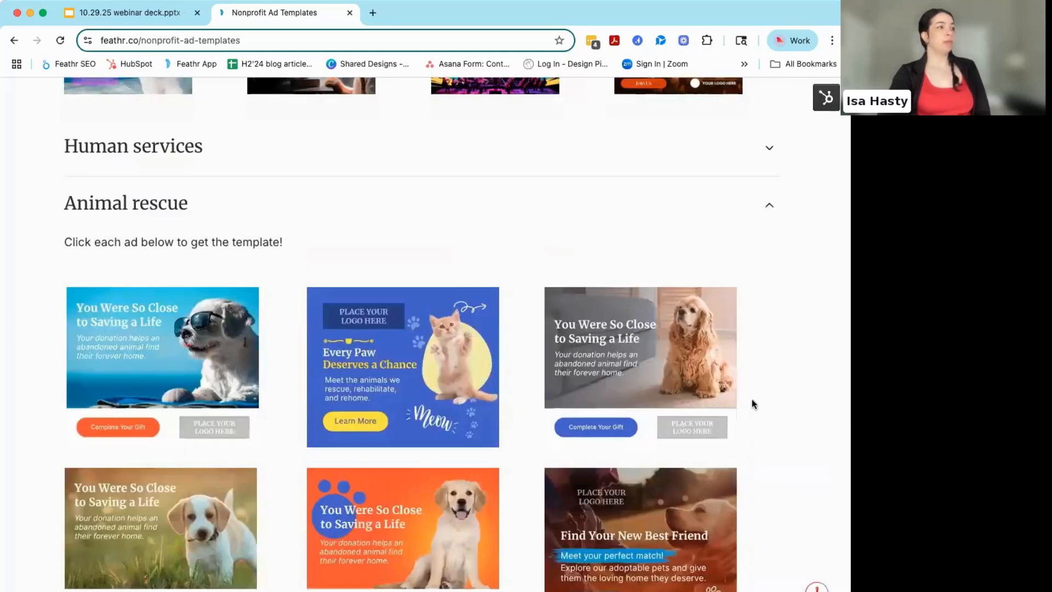
scroll(751, 404, down, 4)
scroll(751, 404, up, 5)
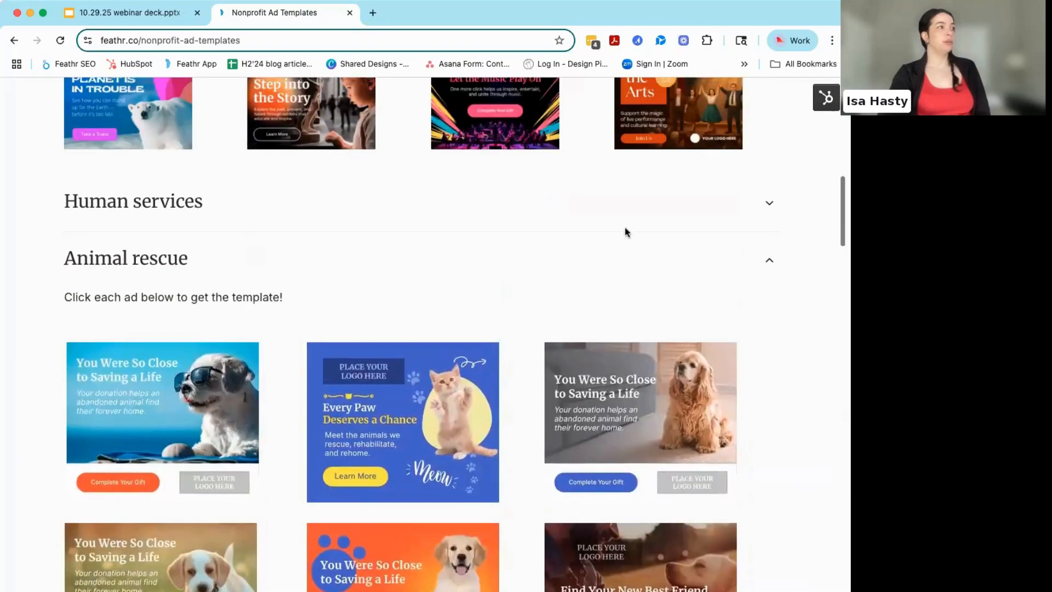
- Expand the Human services section and the Orchestras section in turn and look through their ad templates
click(618, 214)
scroll(797, 411, down, 4)
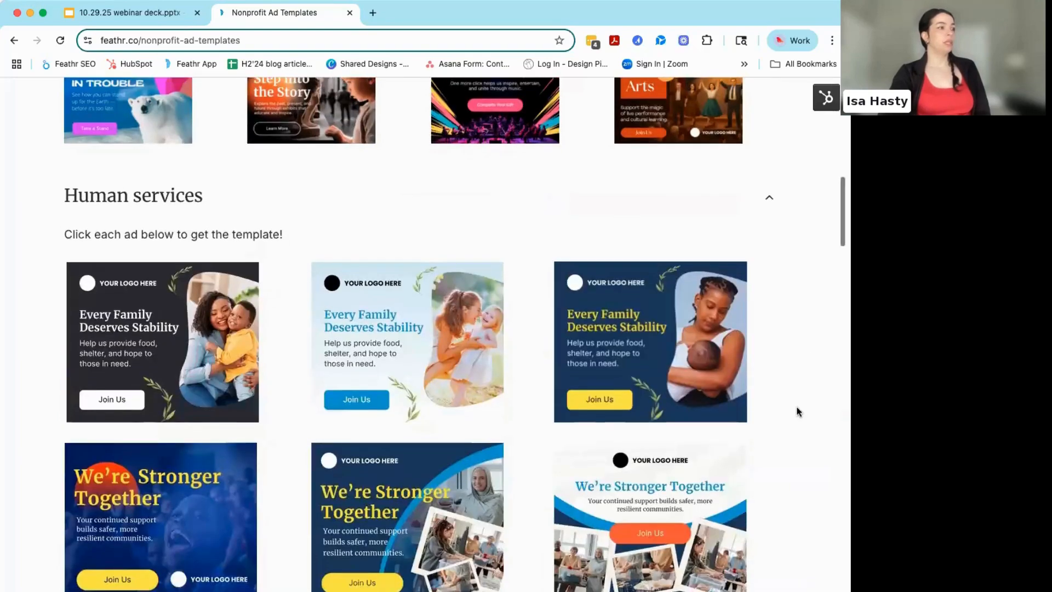
scroll(798, 412, down, 12)
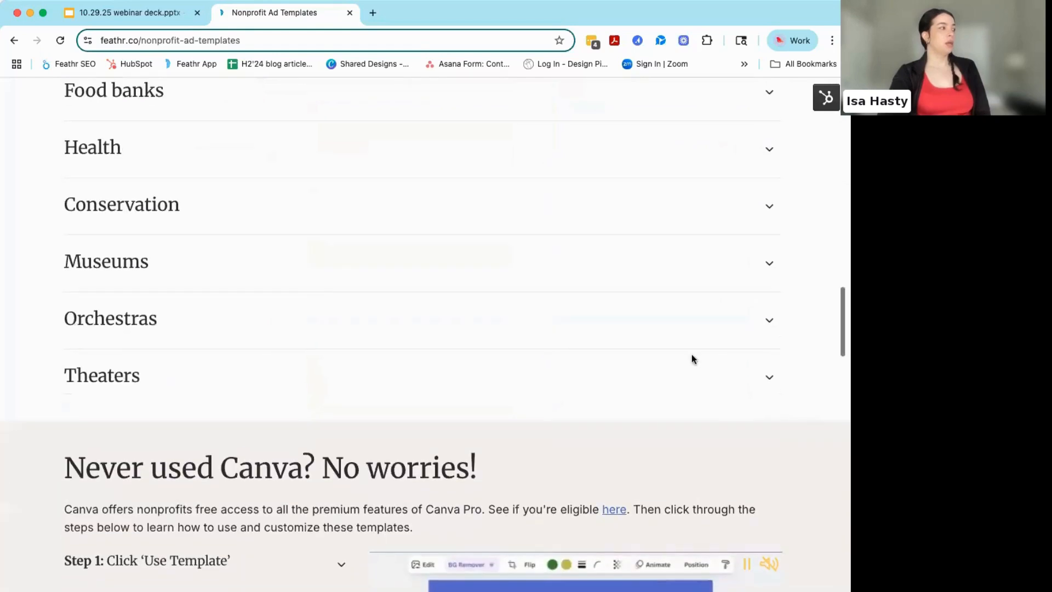
click(624, 329)
scroll(640, 342, down, 5)
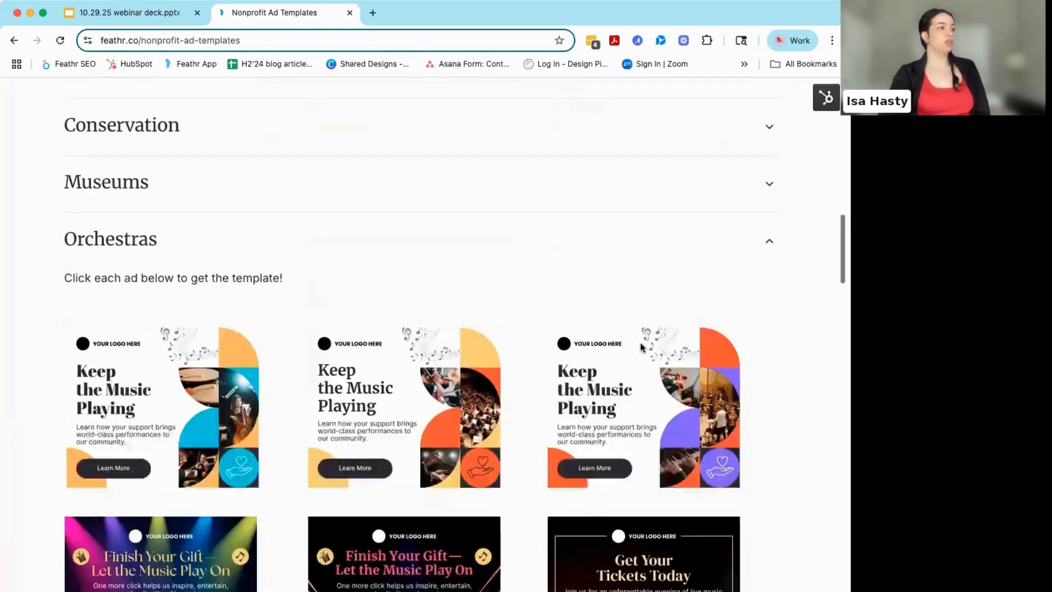
scroll(787, 390, down, 6)
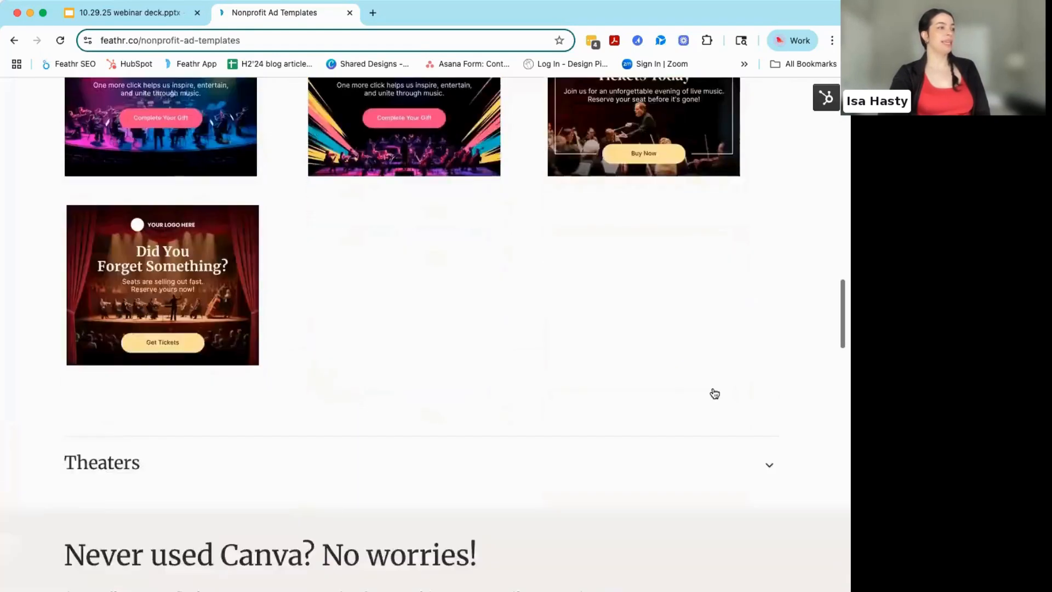
- Expand the Theaters section and look through its ad templates
click(652, 394)
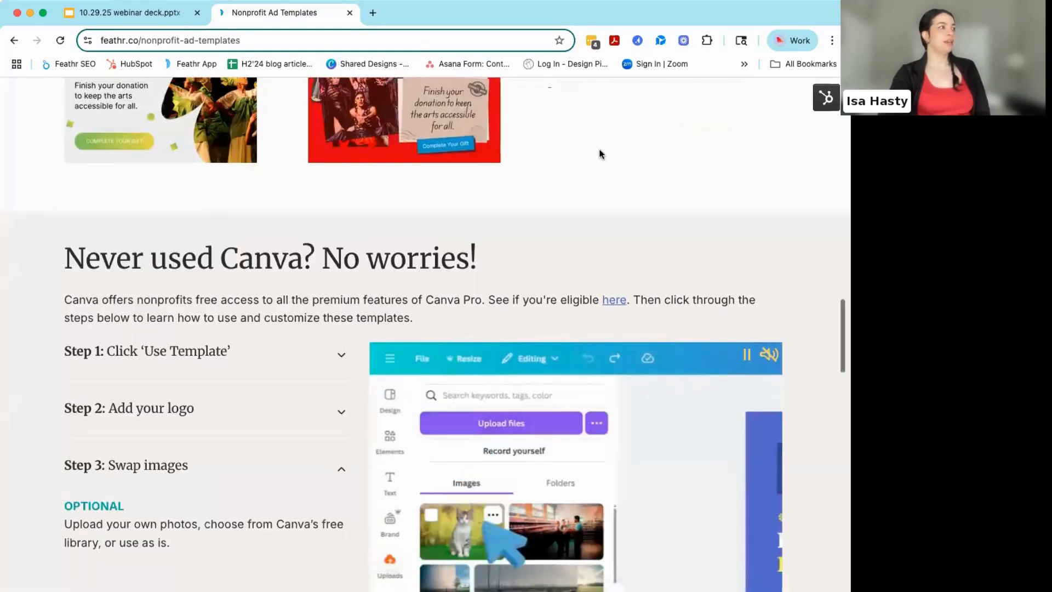
scroll(598, 155, up, 7)
scroll(600, 187, down, 1)
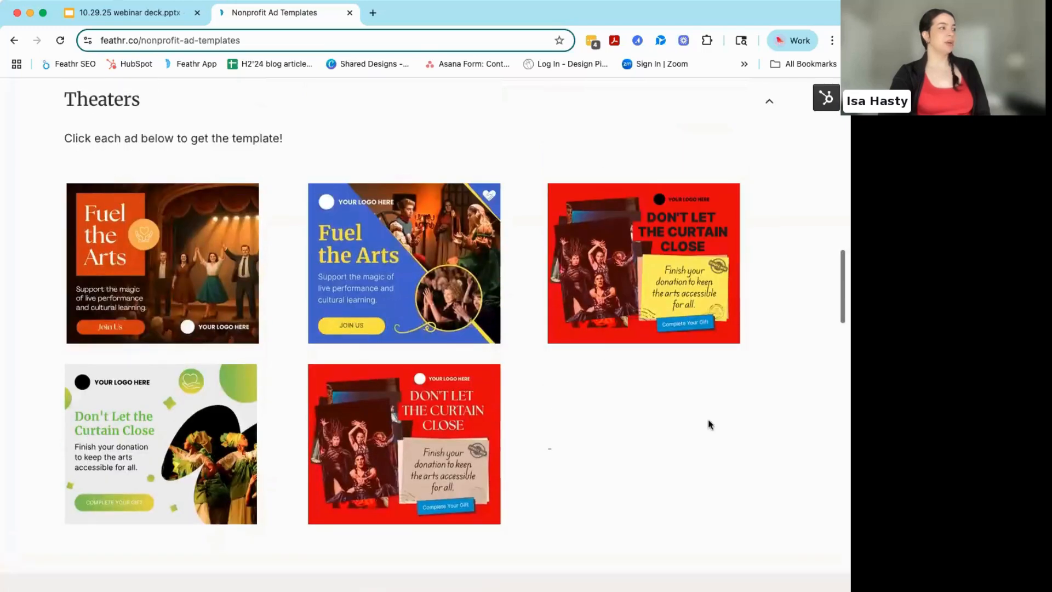
scroll(707, 422, up, 10)
scroll(708, 422, down, 5)
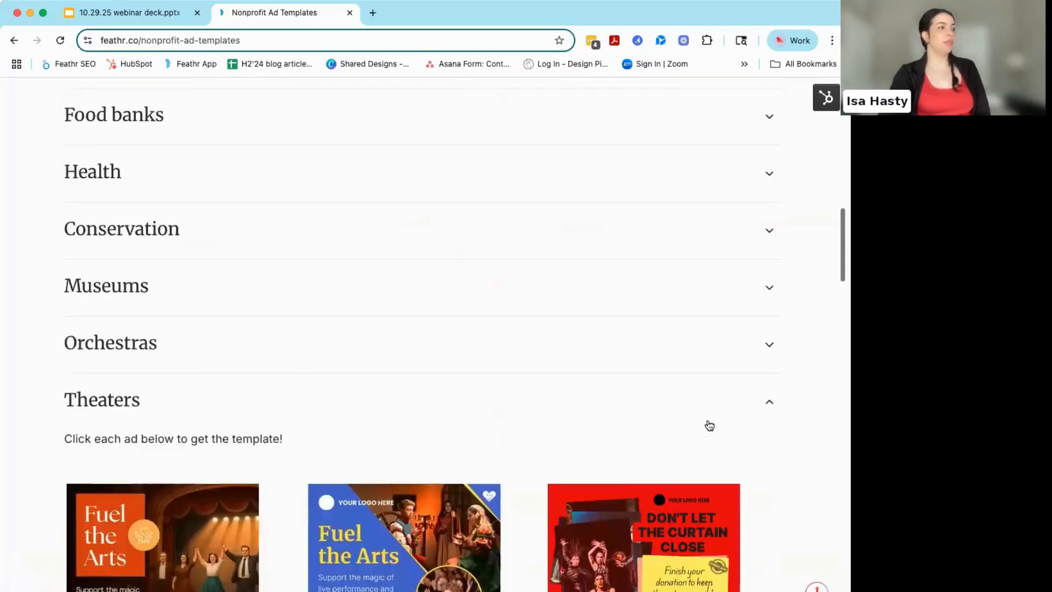
- Find the "Never used Canva?" guide and briefly expand and collapse Step 1 (Click 'Use Template') and Step 2 (Add your logo)
scroll(707, 422, down, 6)
scroll(708, 419, down, 5)
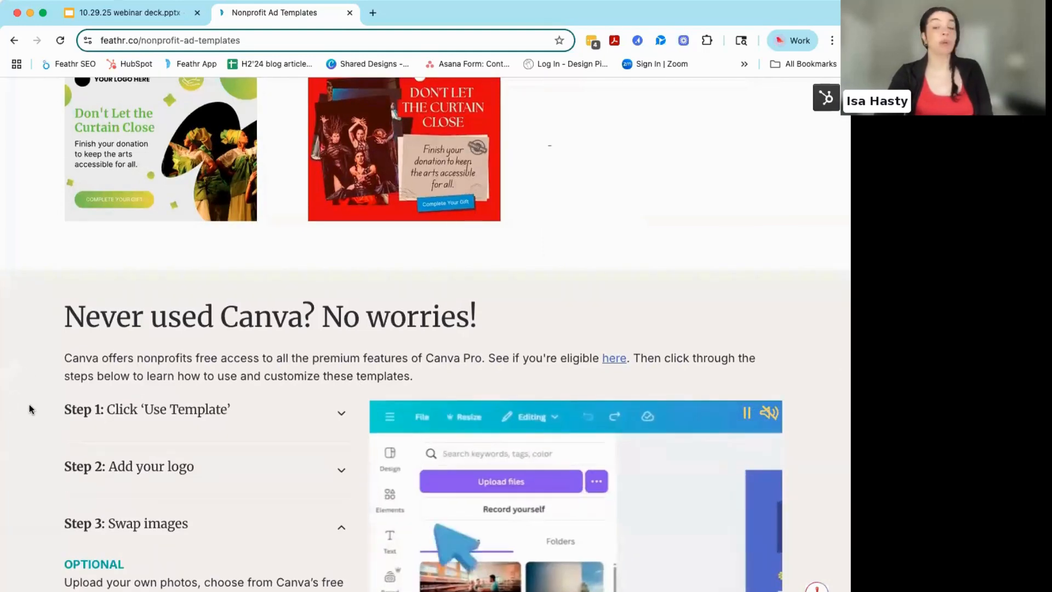
scroll(28, 408, down, 2)
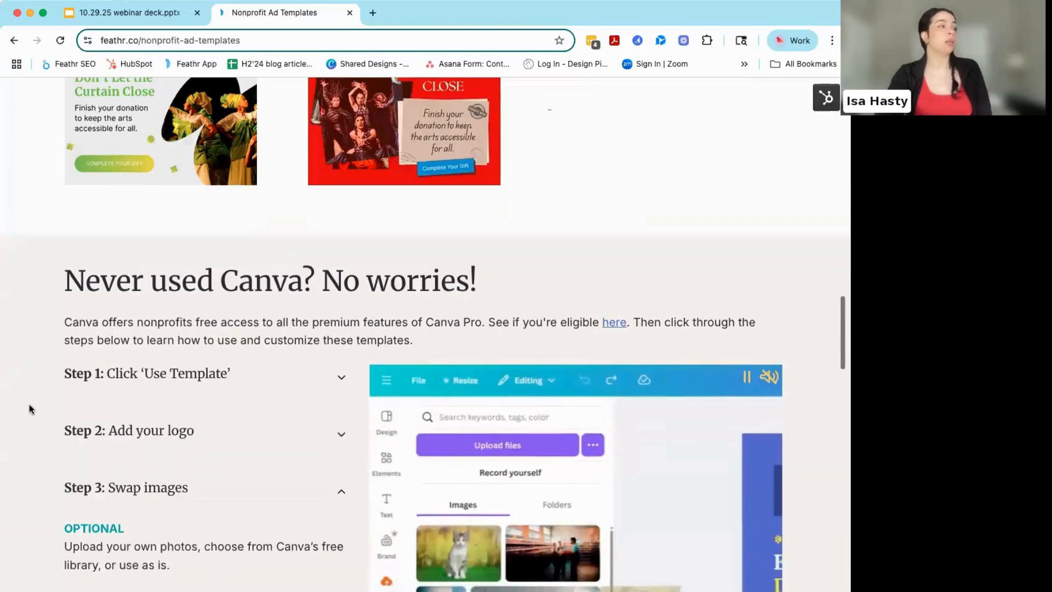
scroll(28, 408, down, 5)
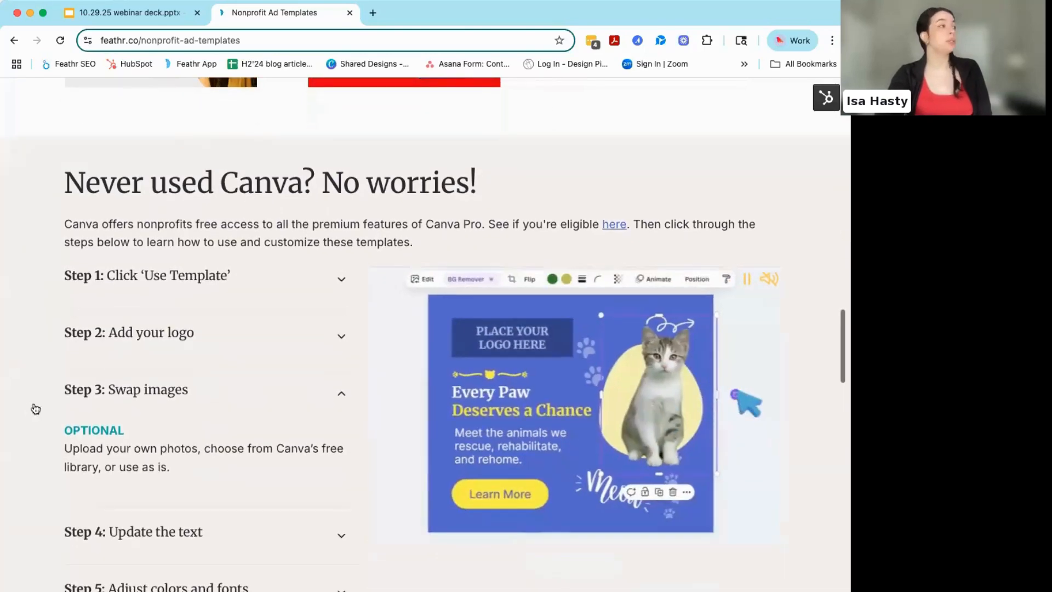
click(341, 279)
click(341, 279)
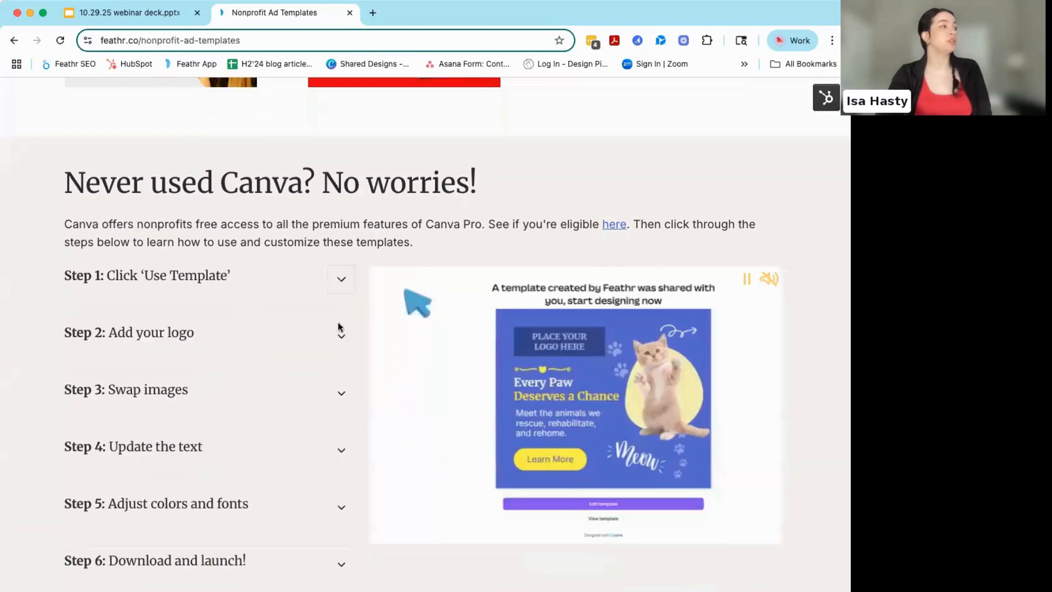
click(340, 338)
click(340, 338)
- Briefly expand and collapse Step 3 (Swap images) and Step 4 (Update the text) of the Canva guide
scroll(340, 340, down, 4)
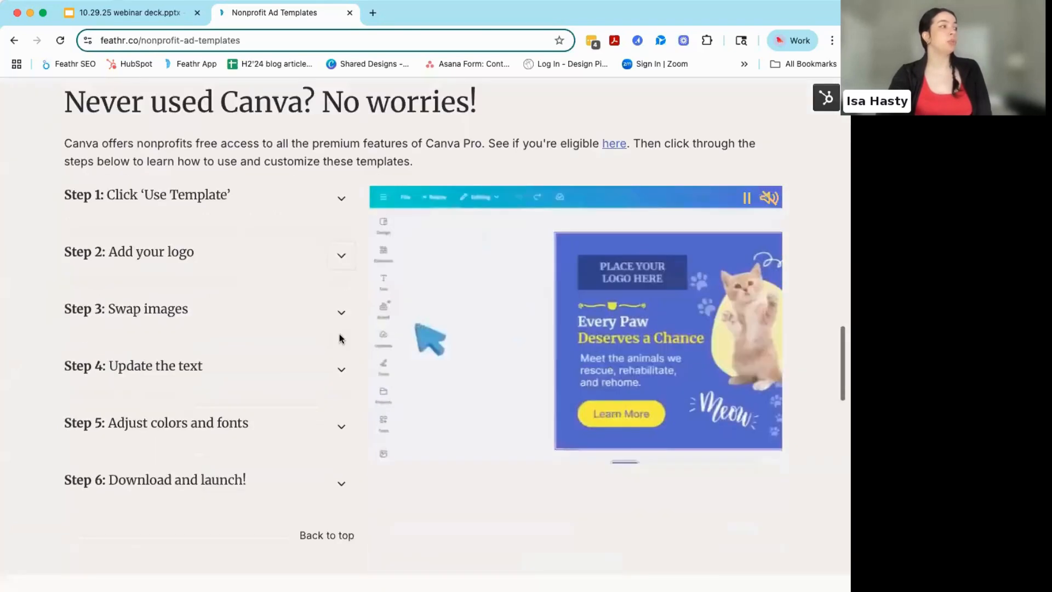
click(340, 301)
click(340, 301)
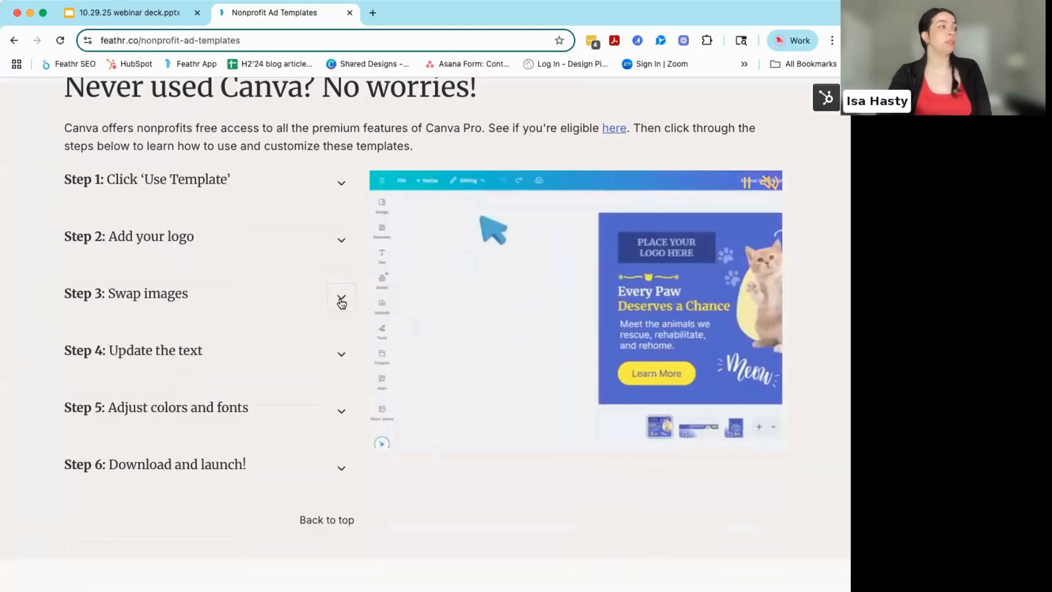
click(343, 355)
click(342, 355)
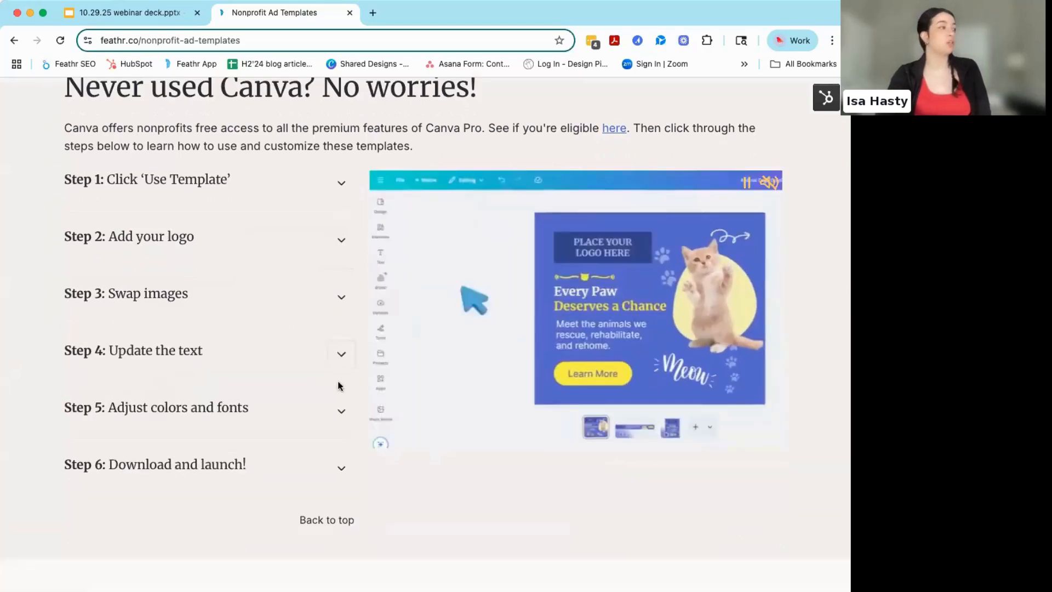
- Examine the Ad design best practices tips on visual hierarchy, legibility and CTAs, then return to the Canva guide
scroll(106, 386, down, 6)
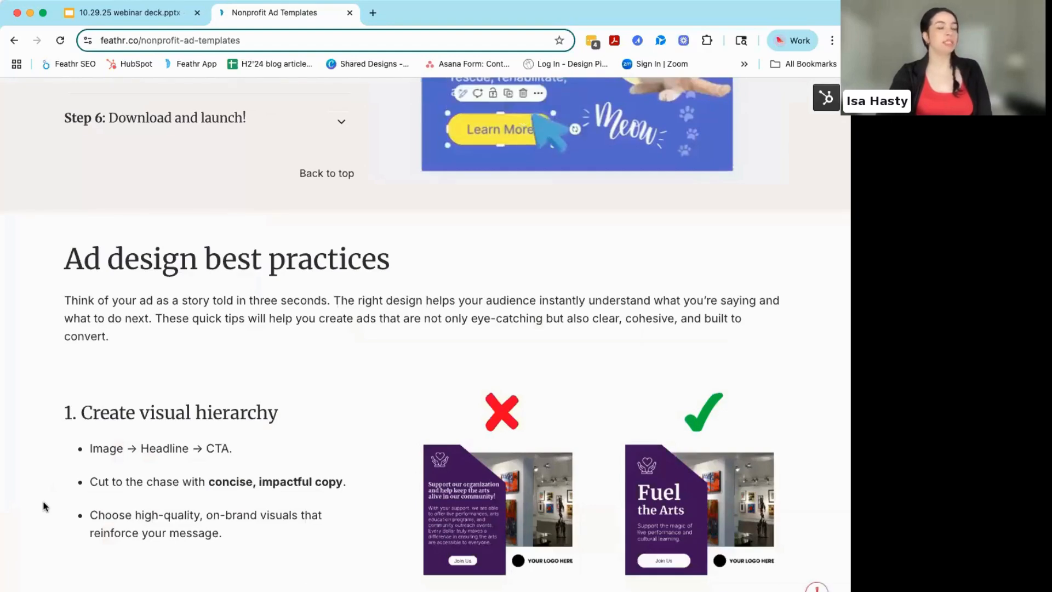
scroll(45, 506, down, 8)
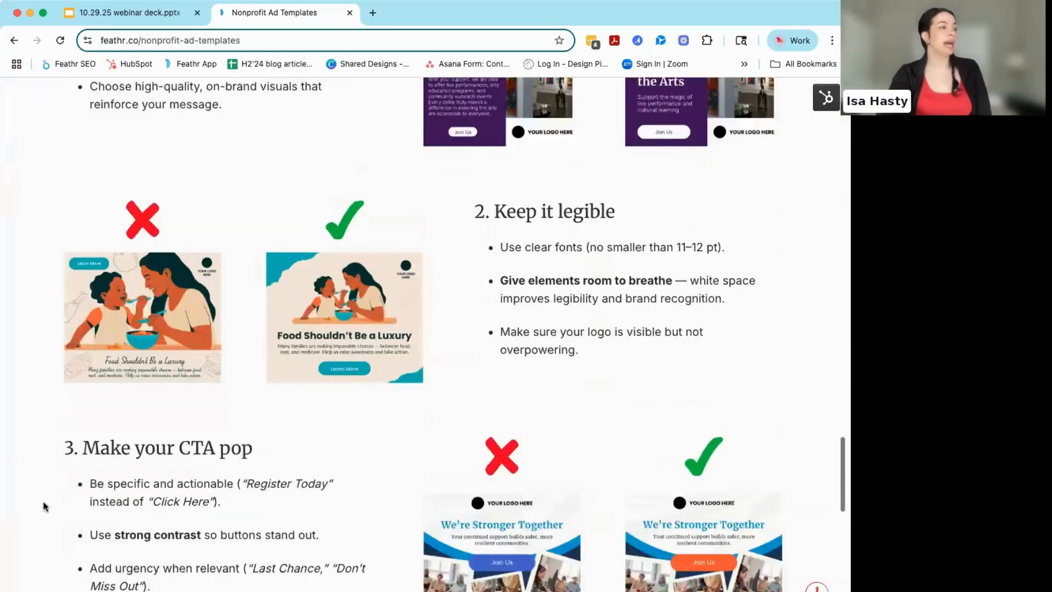
scroll(46, 505, down, 9)
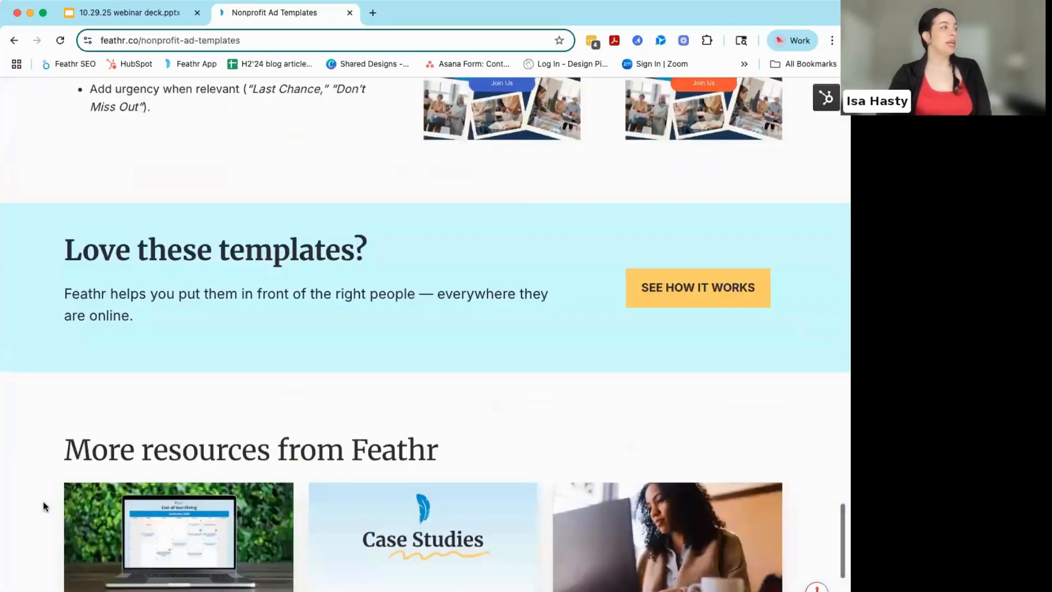
scroll(46, 506, up, 17)
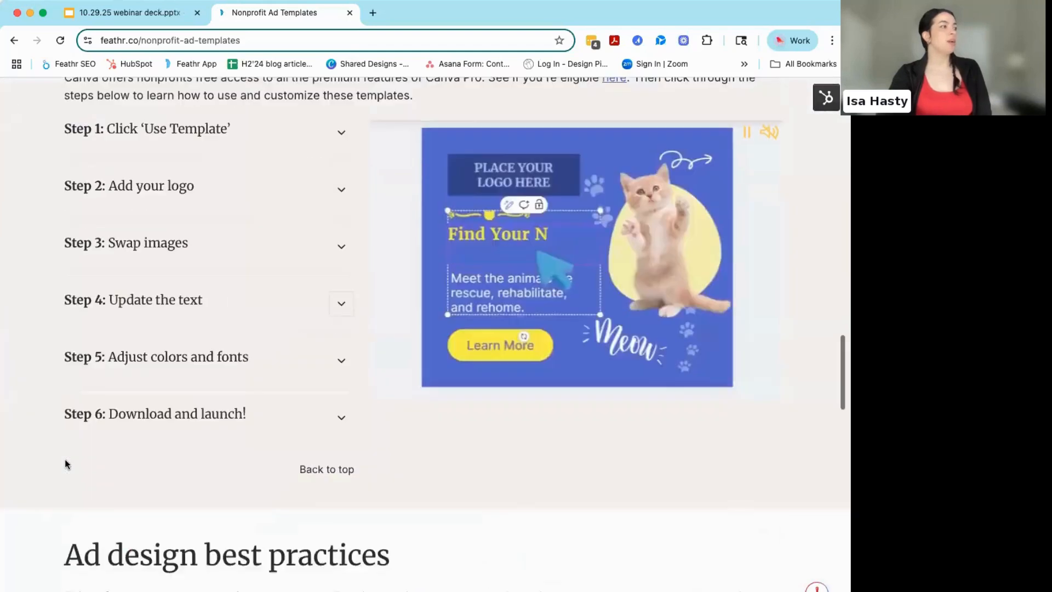
- Return to the sector templates and expand the Human services section to show its ad designs
scroll(65, 464, down, 17)
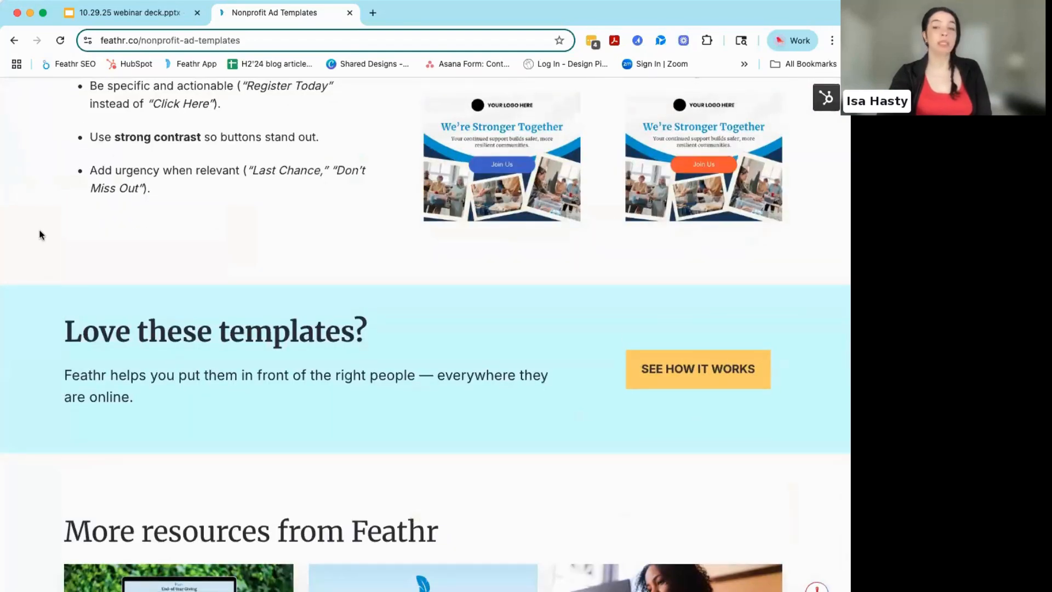
scroll(39, 234, up, 15)
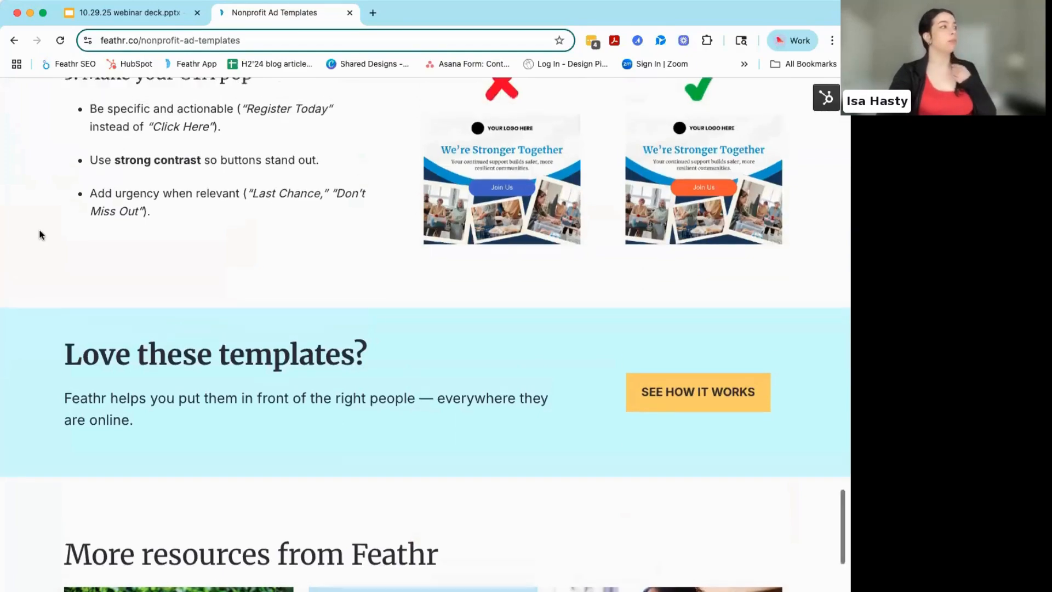
scroll(39, 235, up, 20)
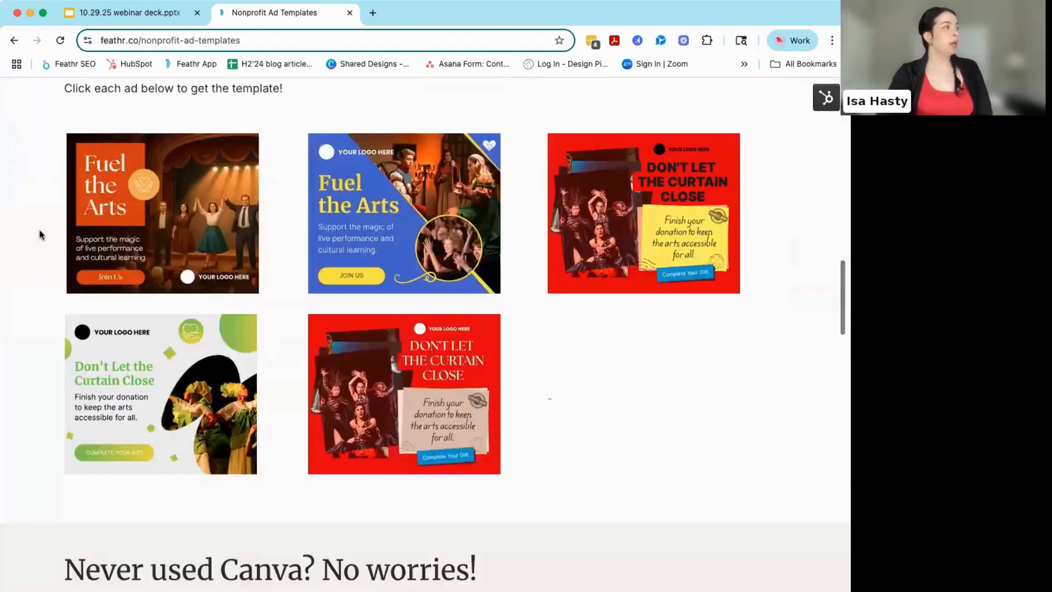
scroll(40, 234, down, 10)
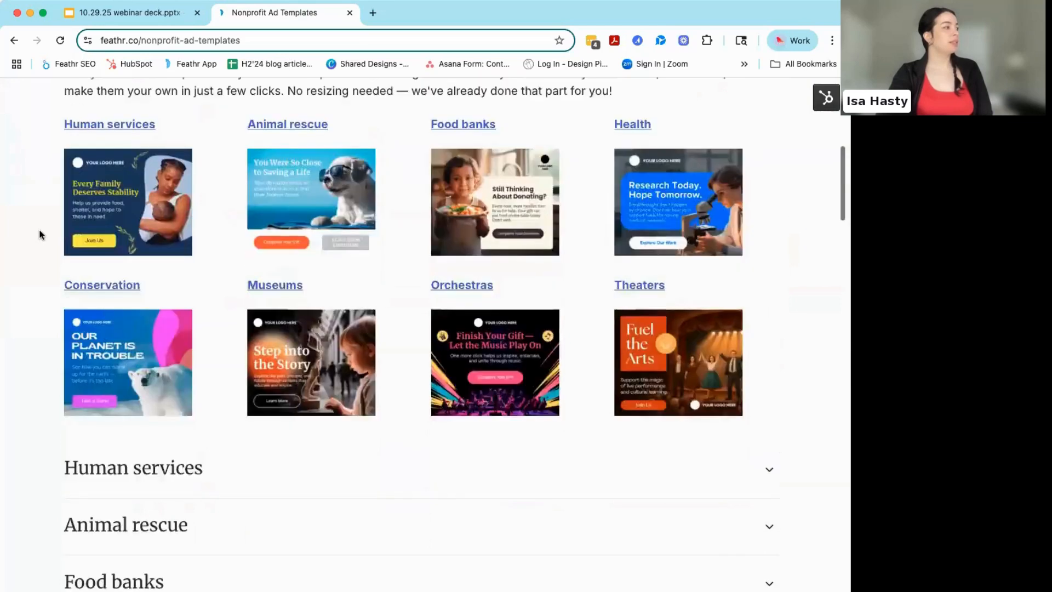
scroll(235, 246, up, 1)
click(240, 248)
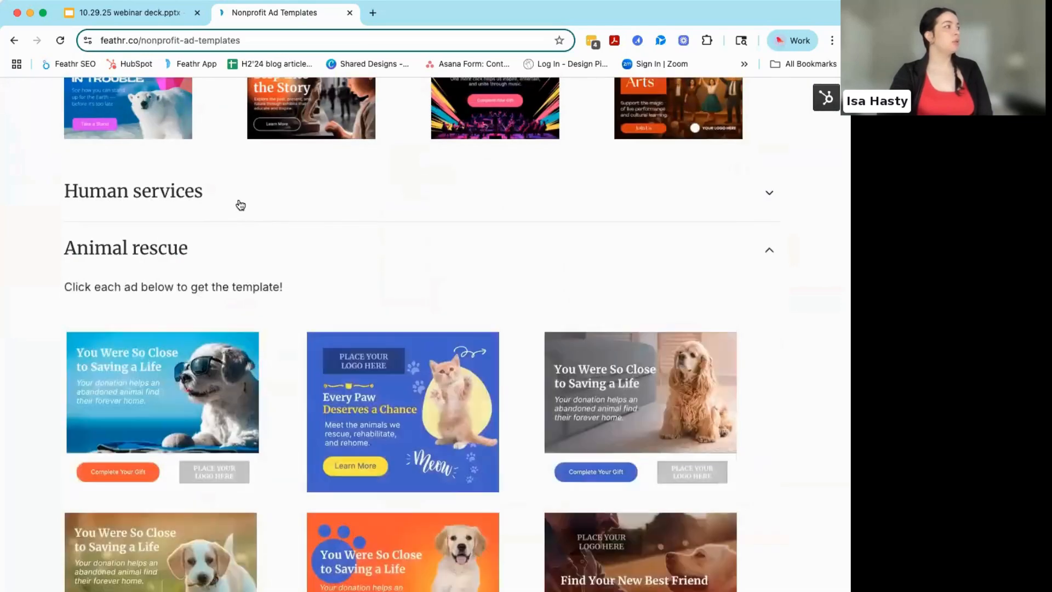
click(237, 204)
scroll(285, 342, down, 1)
scroll(285, 342, down, 1)
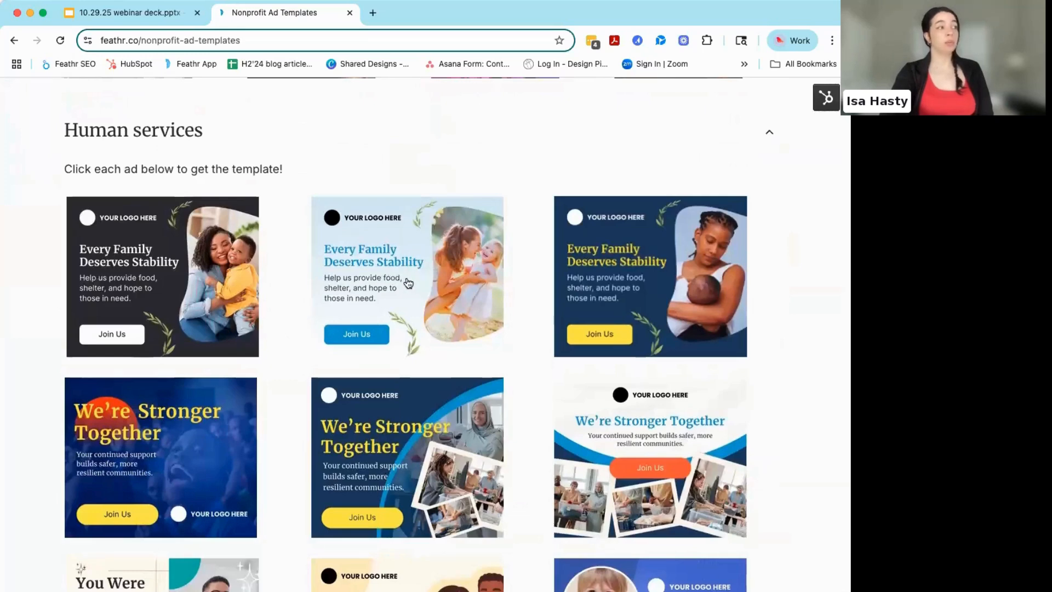
- Open the light-blue "Every Family Deserves Stability" template in Canva and start editing it
click(406, 281)
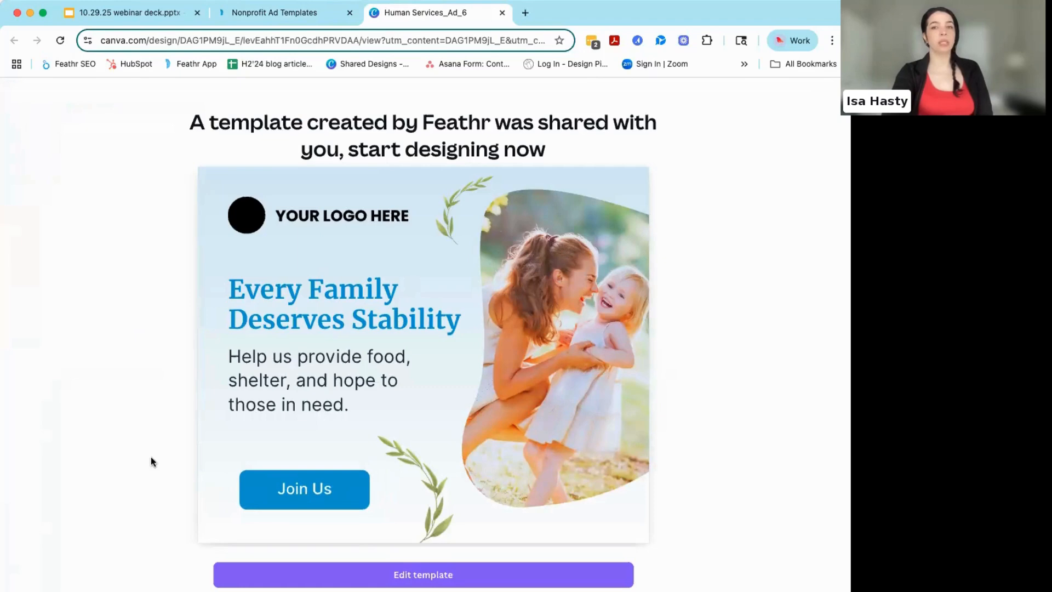
scroll(151, 462, down, 1)
scroll(151, 461, down, 1)
scroll(151, 461, down, 1)
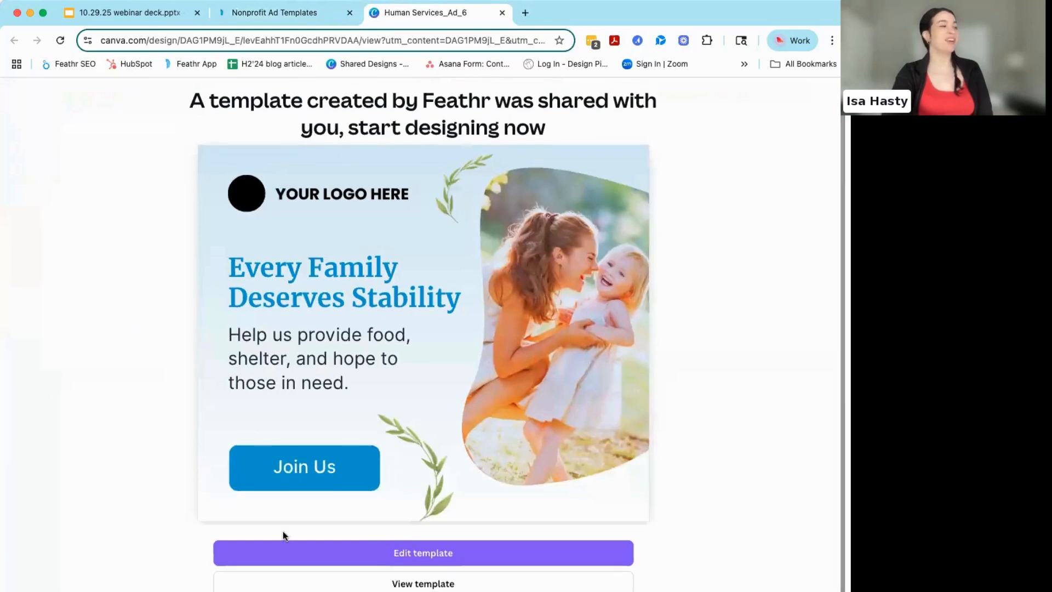
click(421, 554)
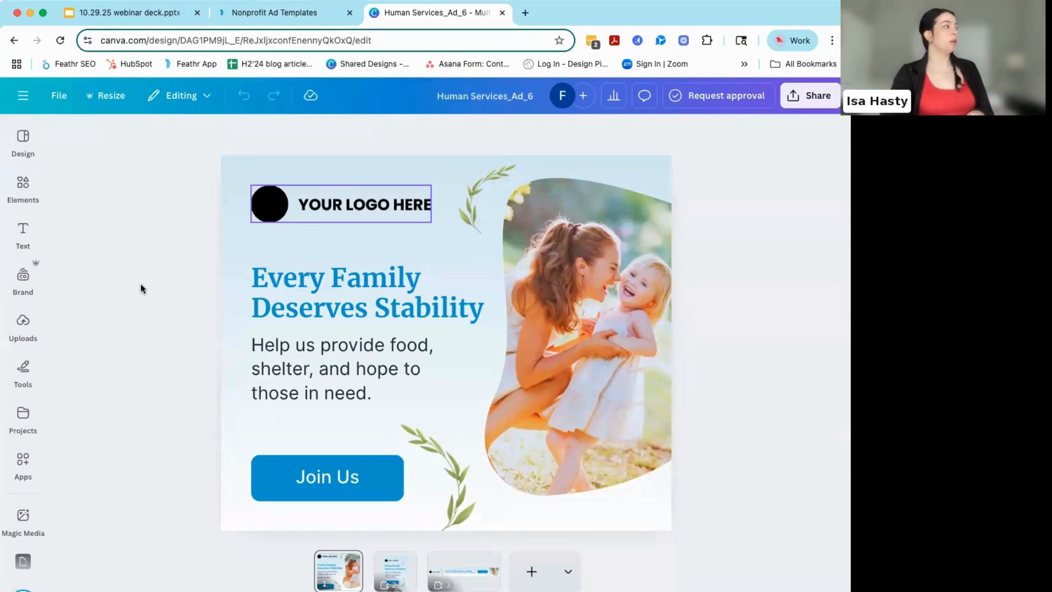
- Bring up the Feathr brand kit's logos and delete the "YOUR LOGO HERE" placeholder from the ad
click(23, 276)
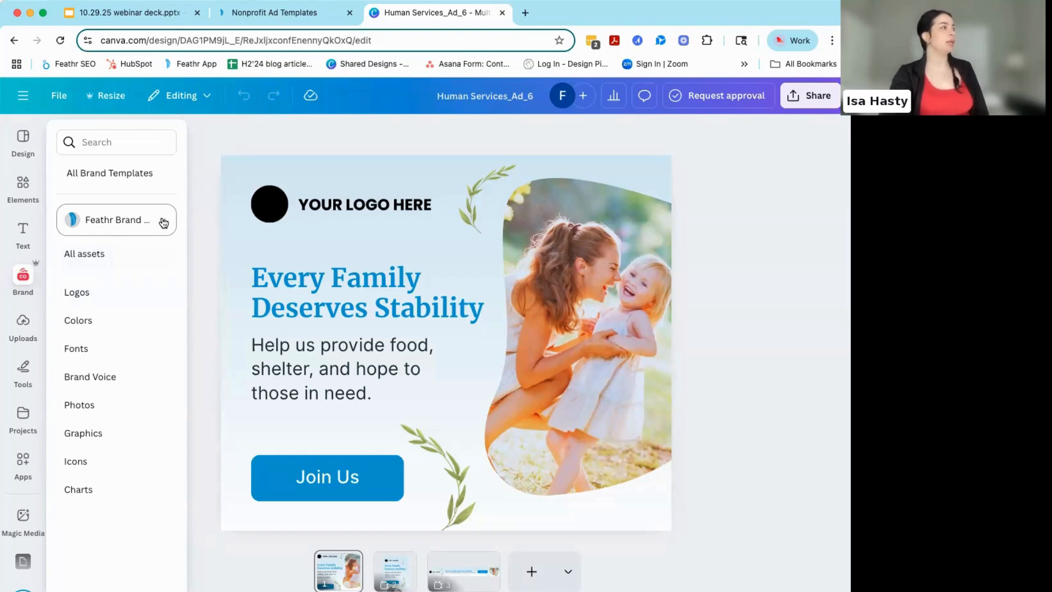
click(78, 292)
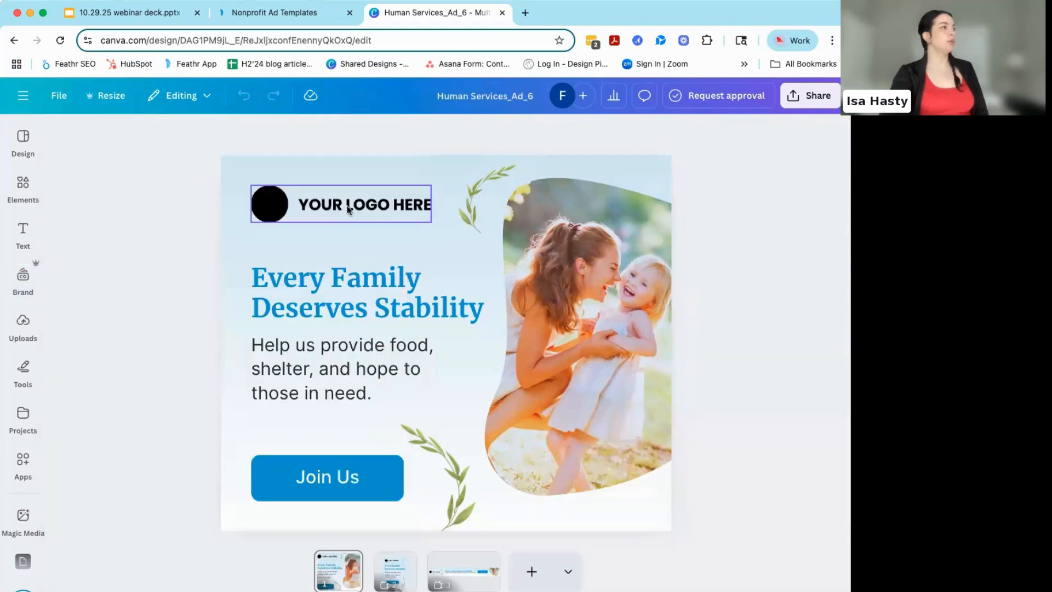
click(344, 202)
key(Delete)
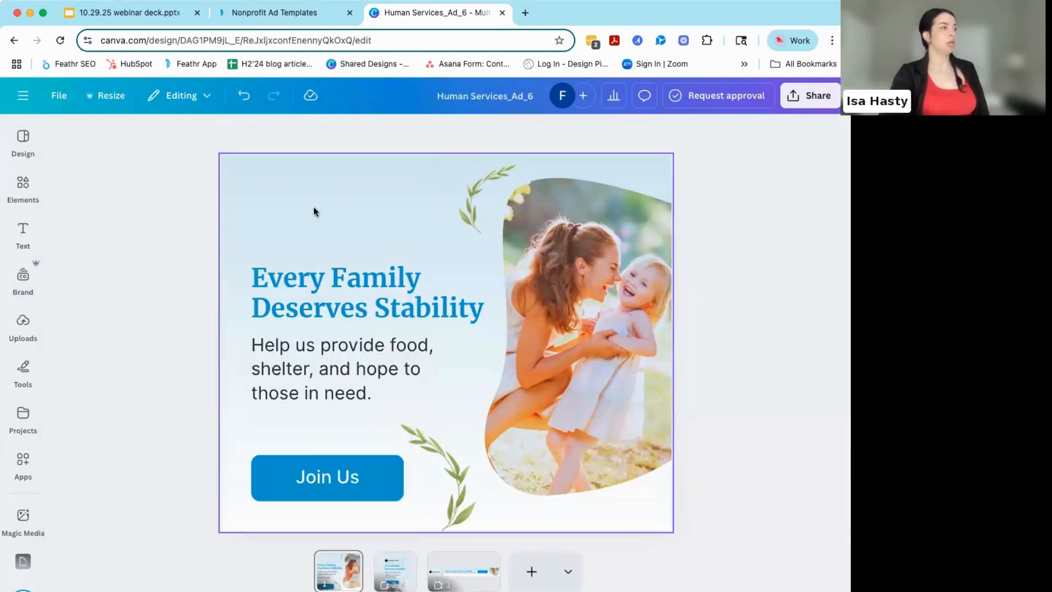
- Add the black Feathr wordmark logo from the brand kit and shrink it into the ad's upper-left corner
mouse_move(16, 299)
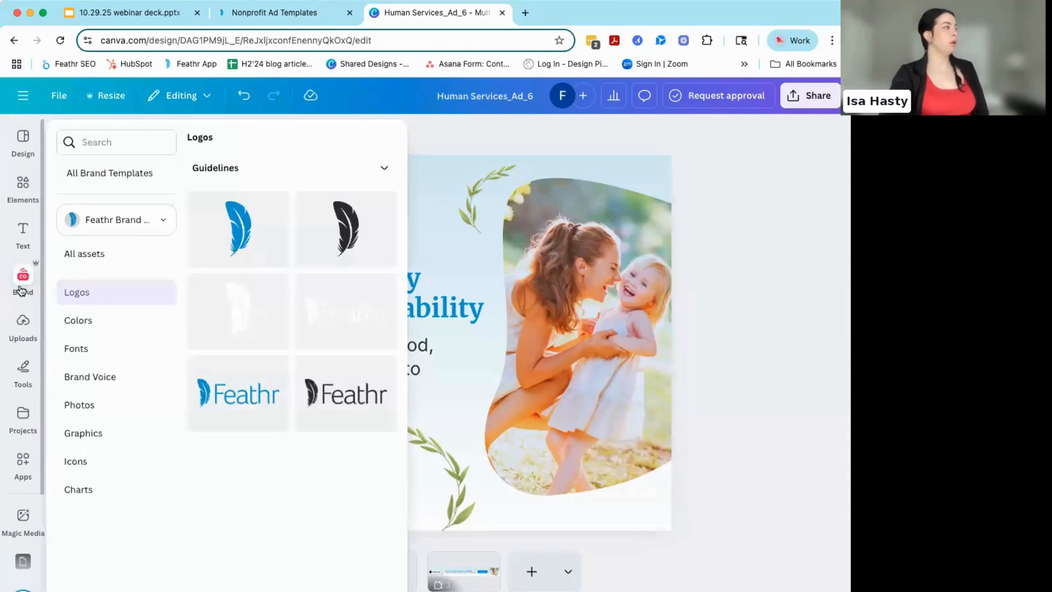
click(333, 410)
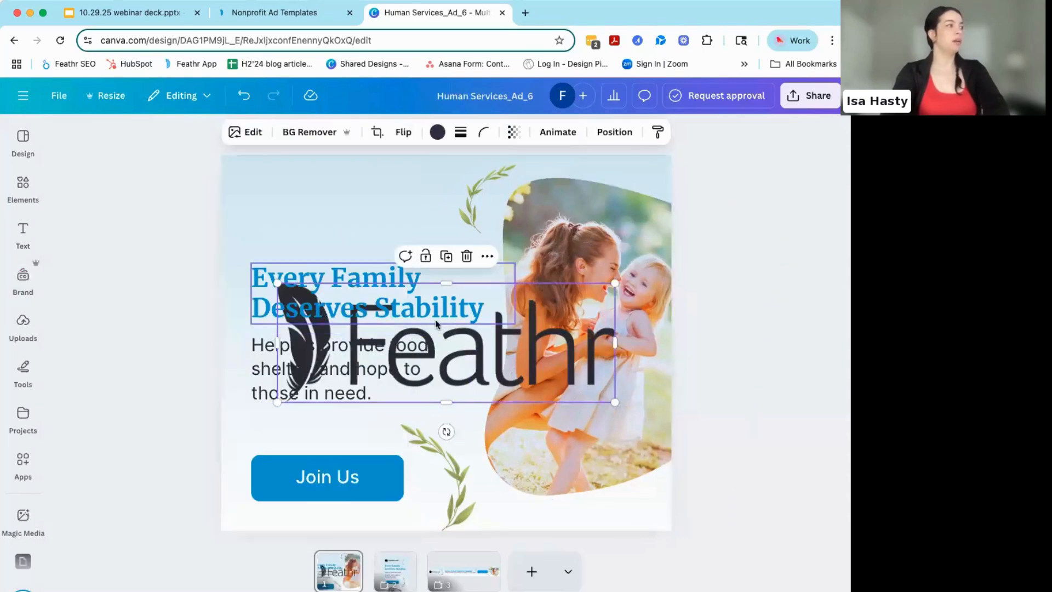
drag(499, 349, 474, 242)
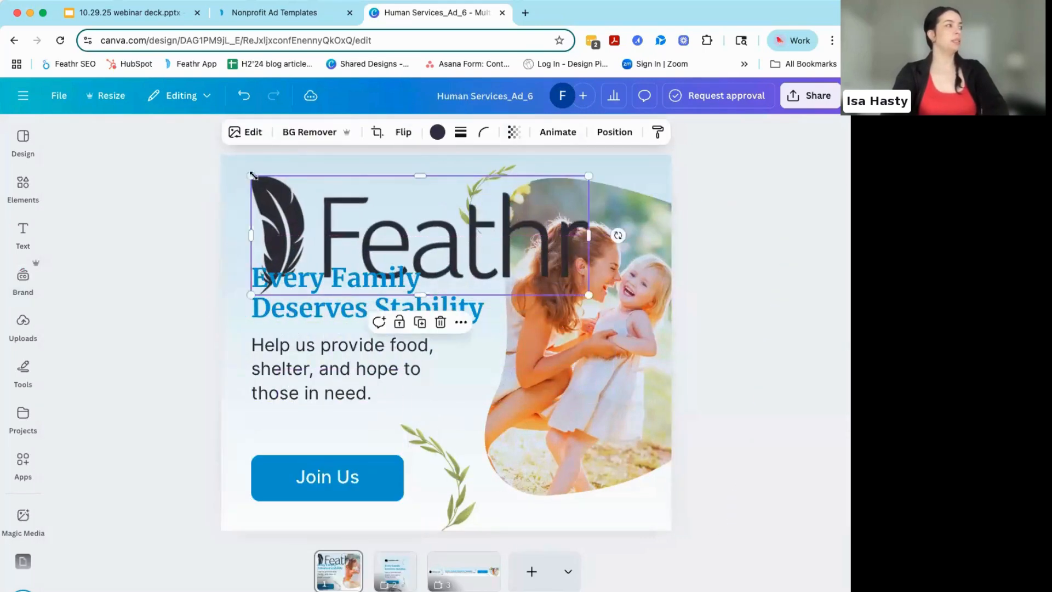
drag(252, 175, 278, 199)
- Replace the black logo with the blue Feathr wordmark from the brand kit, scaled down and placed above the headline
click(27, 288)
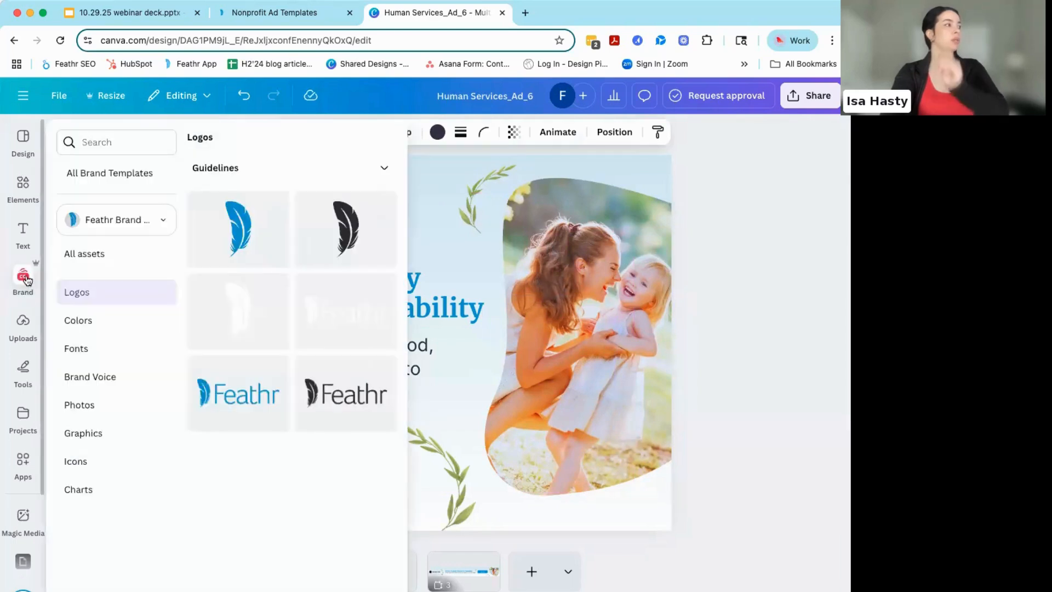
click(219, 391)
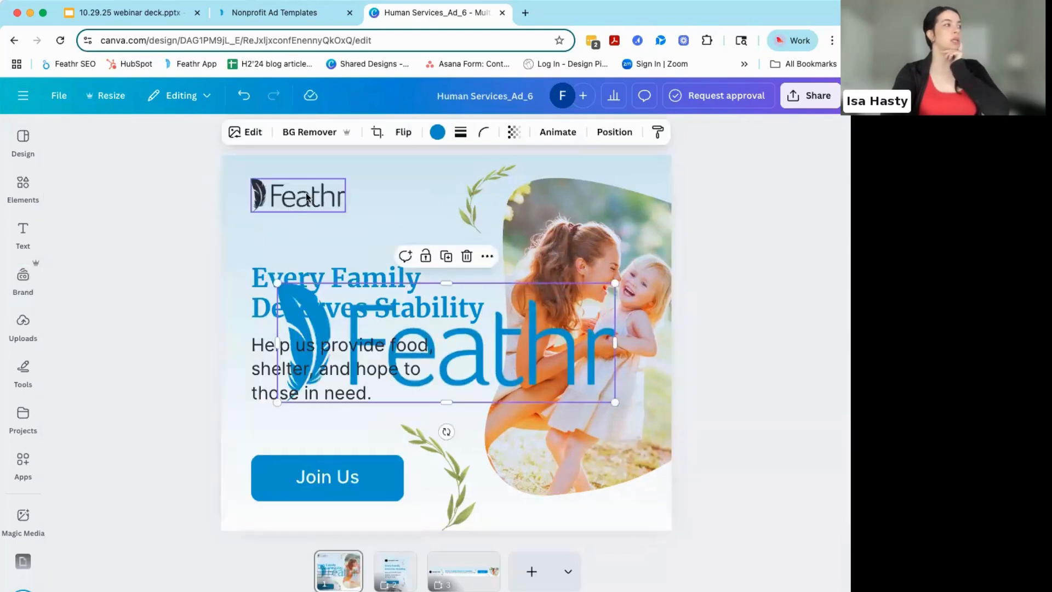
click(306, 193)
key(Delete)
click(457, 340)
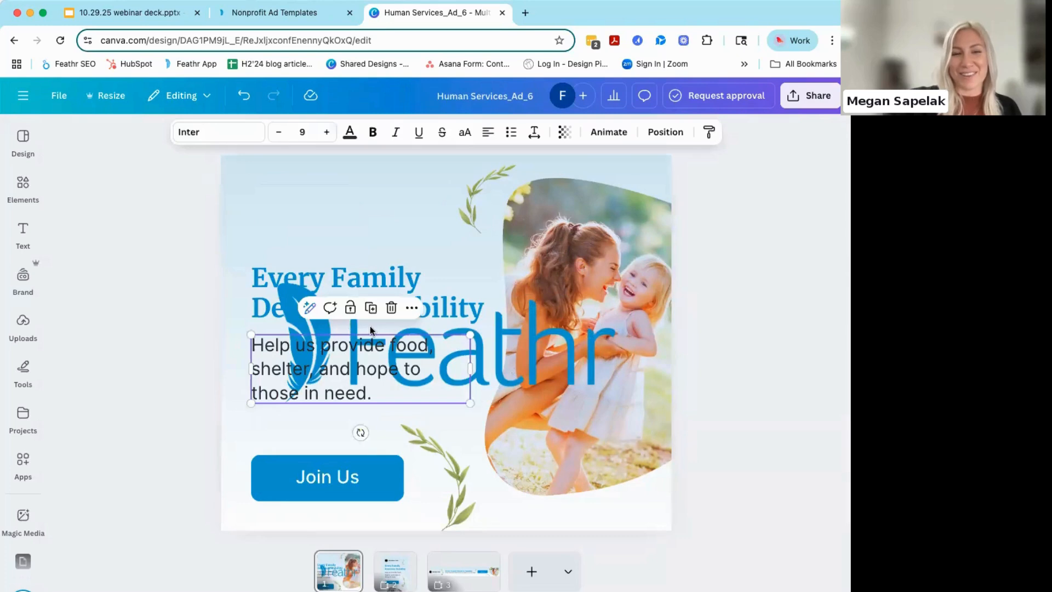
click(372, 327)
drag(278, 283, 519, 368)
drag(560, 387, 286, 198)
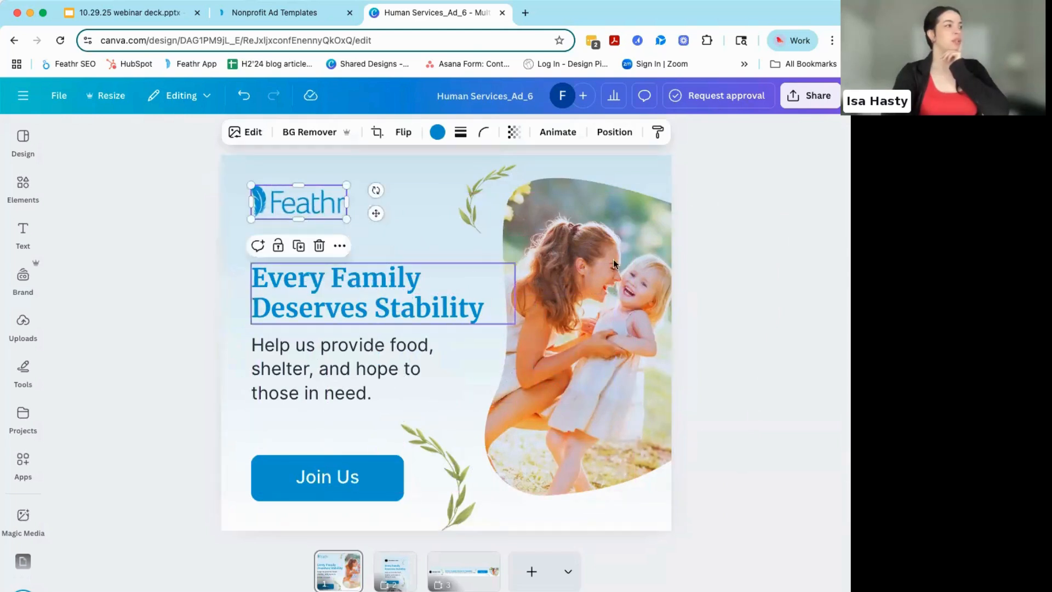
click(769, 189)
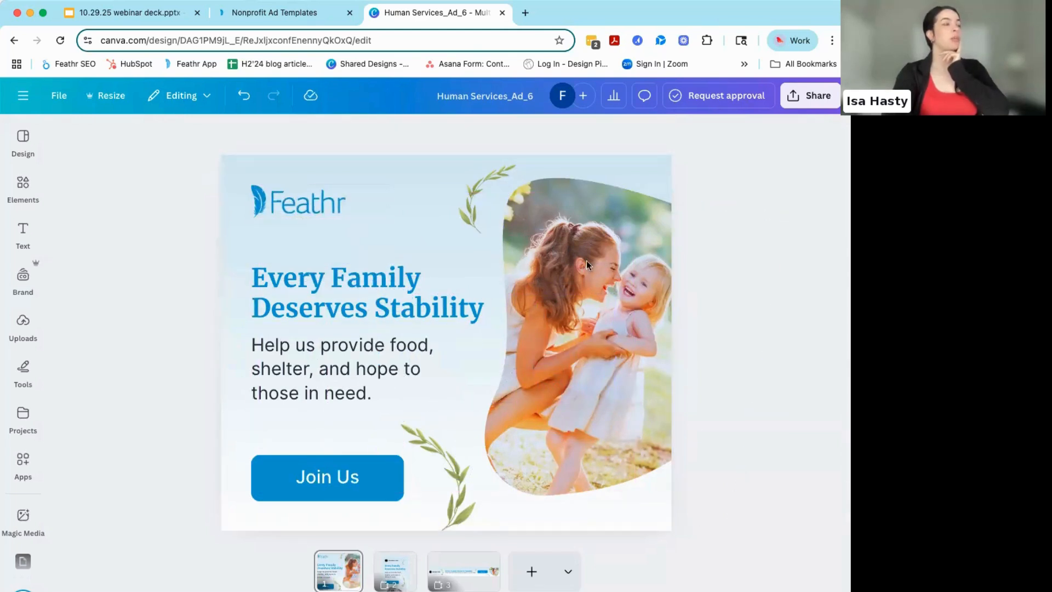
- Try royal blue, teal, pale pink and cream on the "Every Family Deserves Stability" headline, settling on the brand kit's orange accent
click(307, 287)
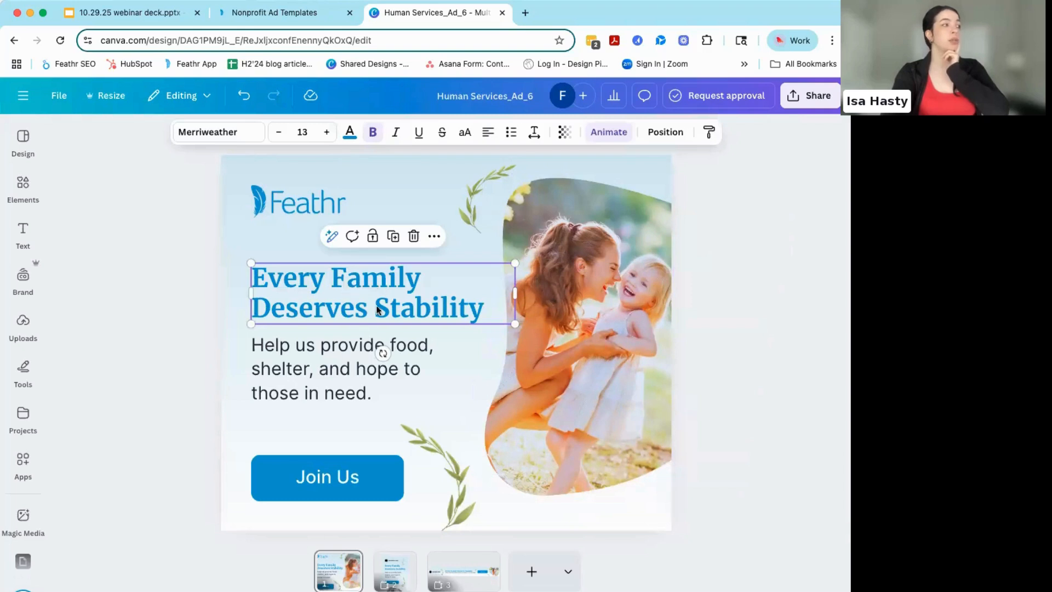
click(349, 132)
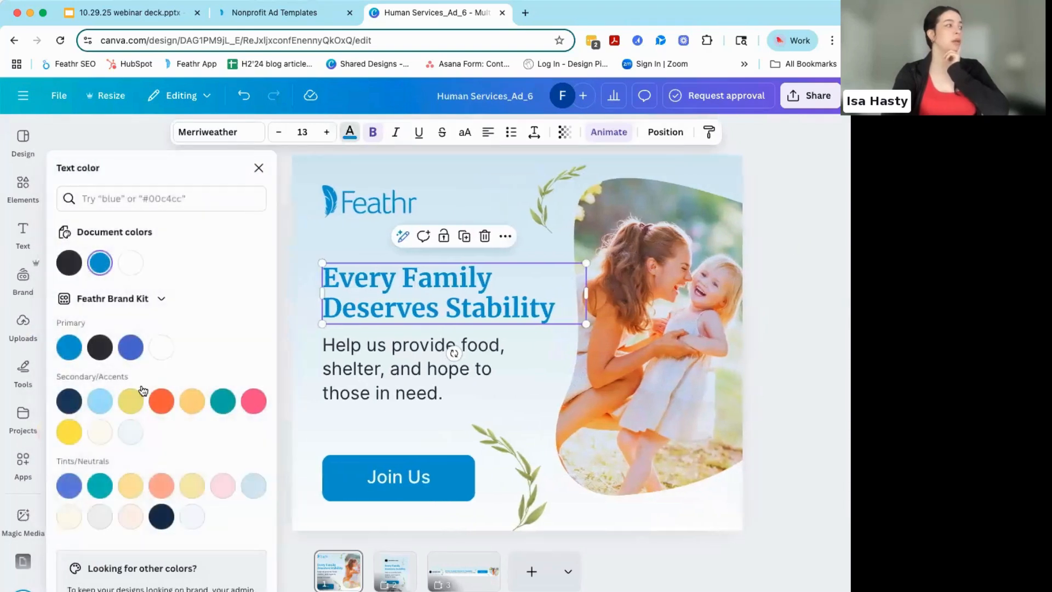
click(131, 346)
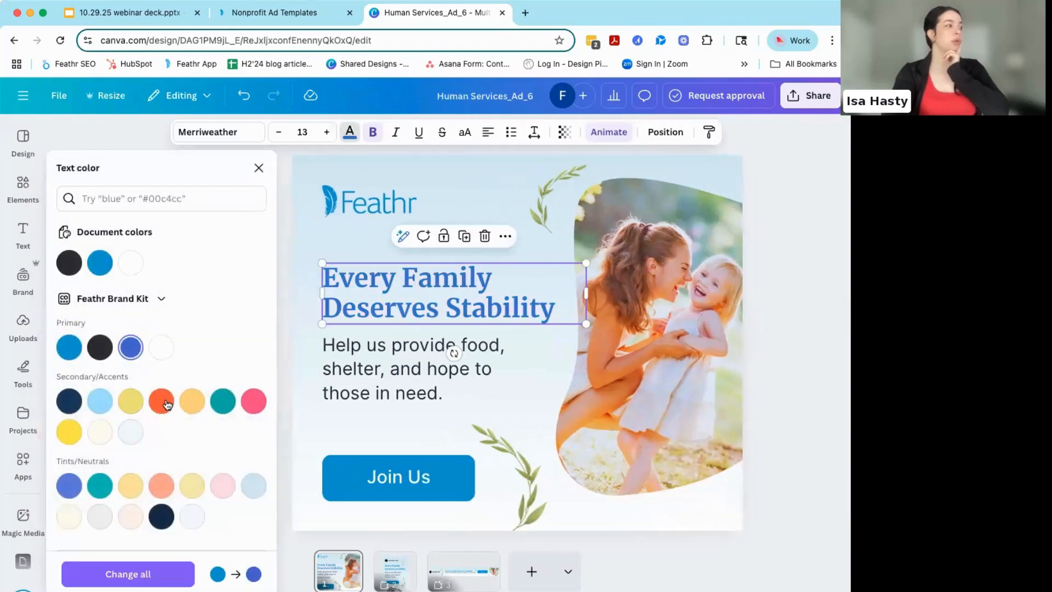
scroll(166, 405, down, 1)
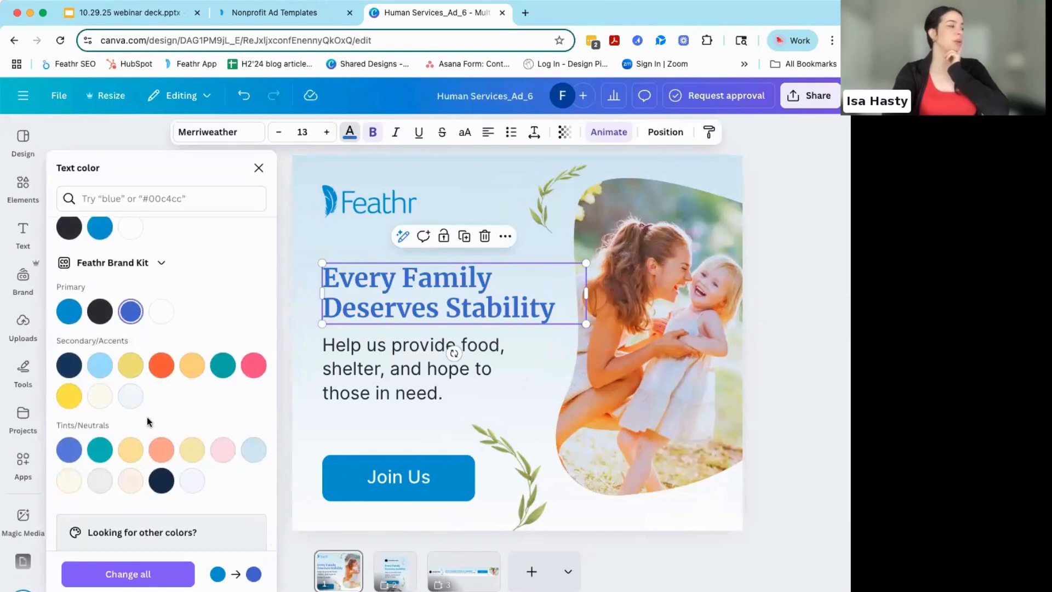
click(100, 450)
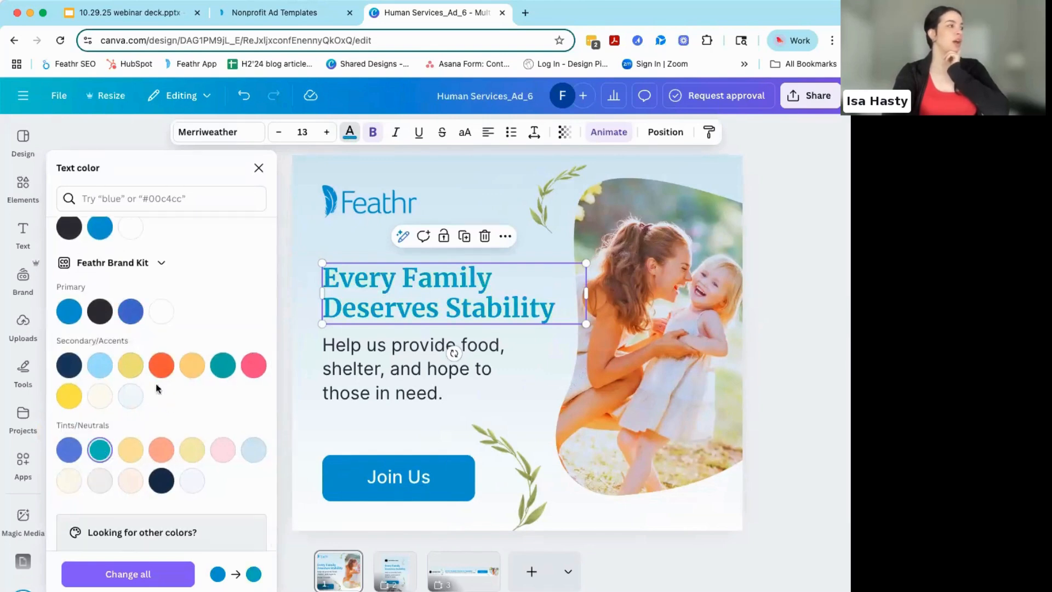
click(219, 450)
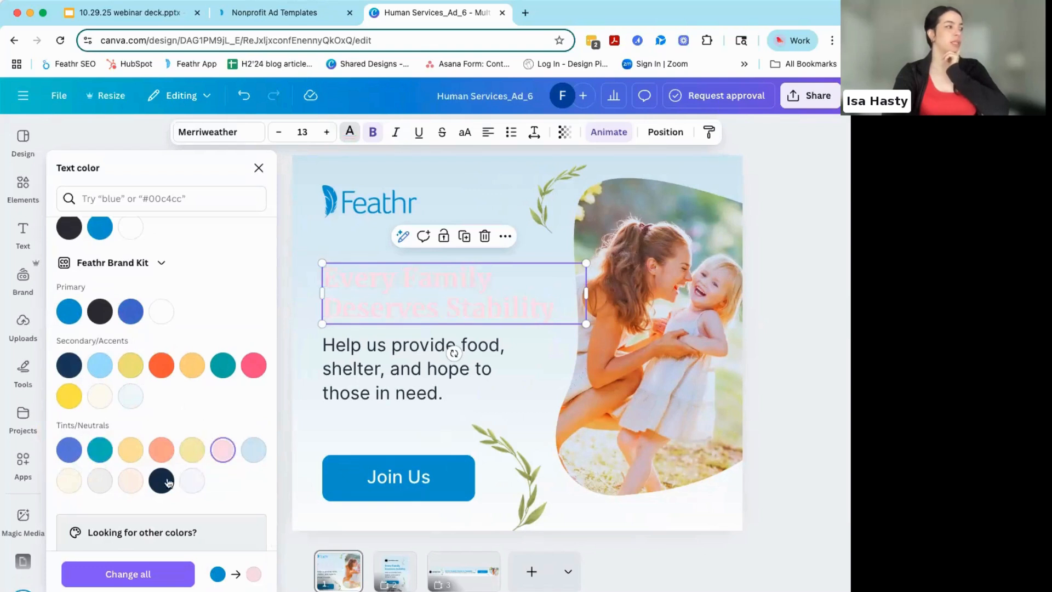
click(130, 480)
click(161, 365)
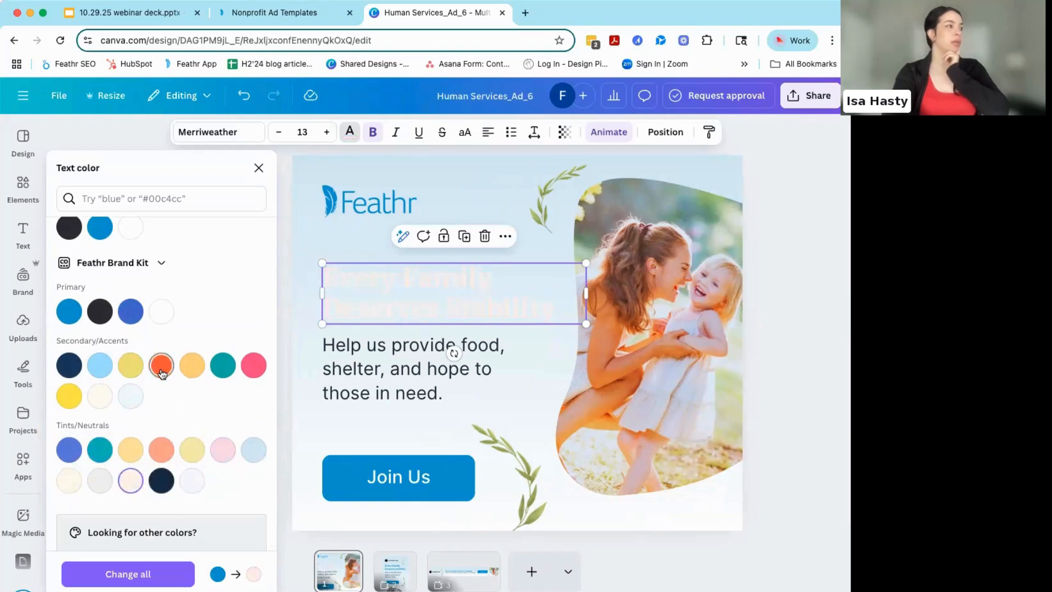
key(Escape)
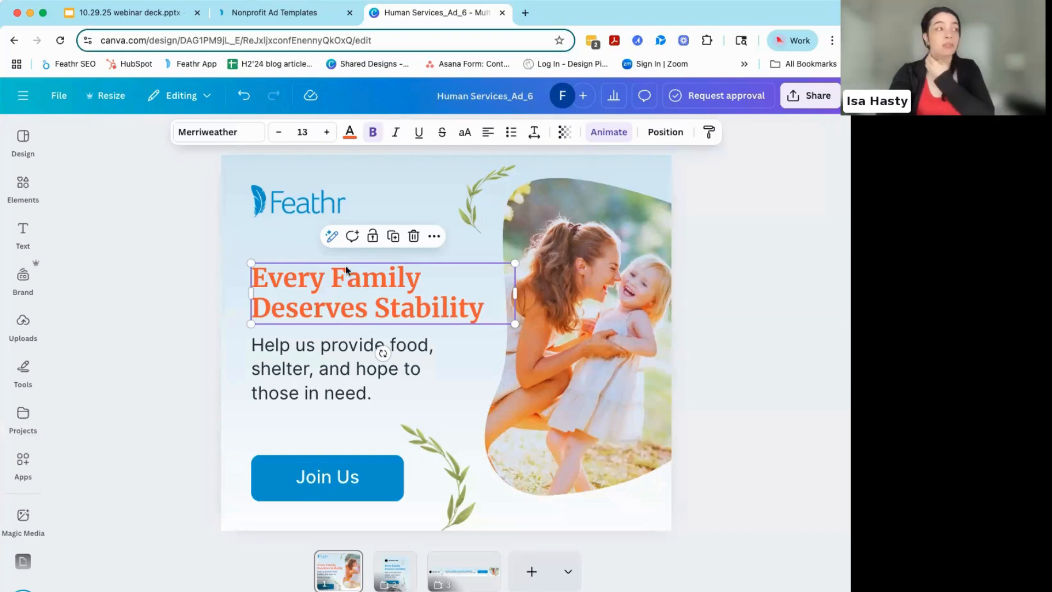
- Look through the brand kit's fonts, colors and logos, and return to the ad with nothing selected
click(23, 277)
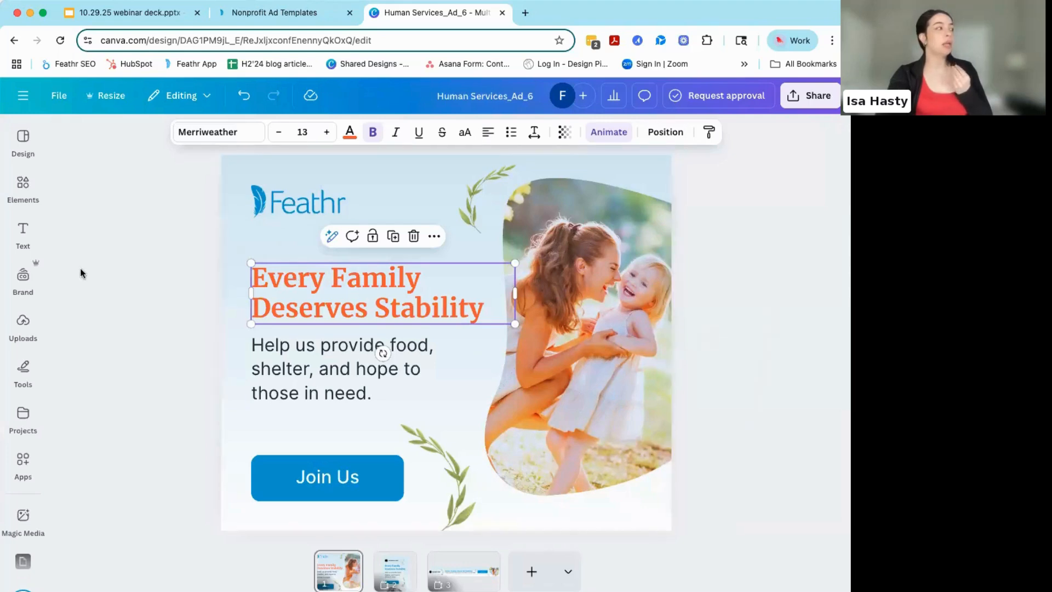
click(20, 276)
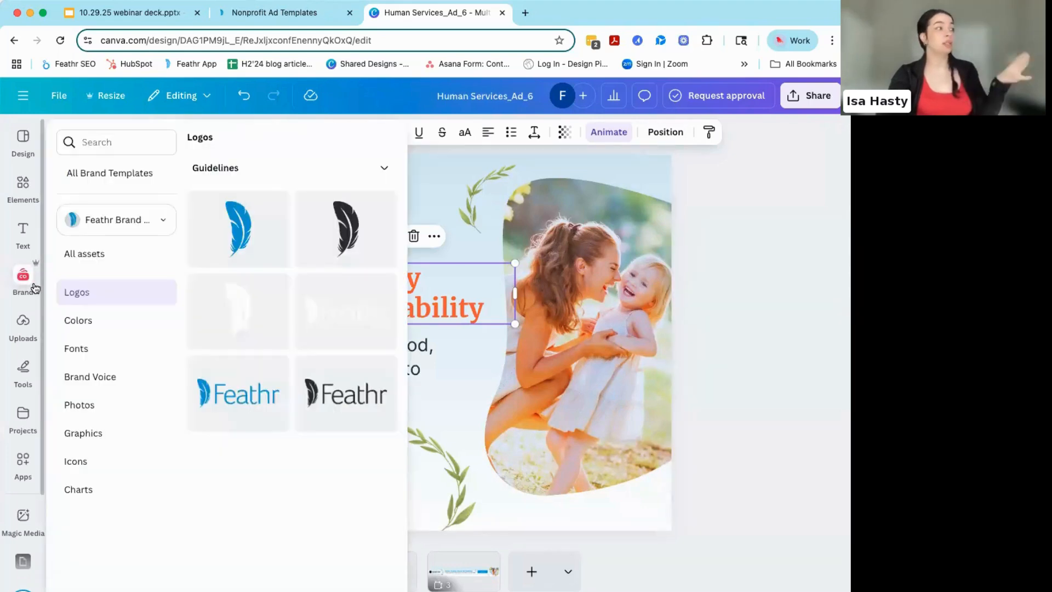
click(105, 344)
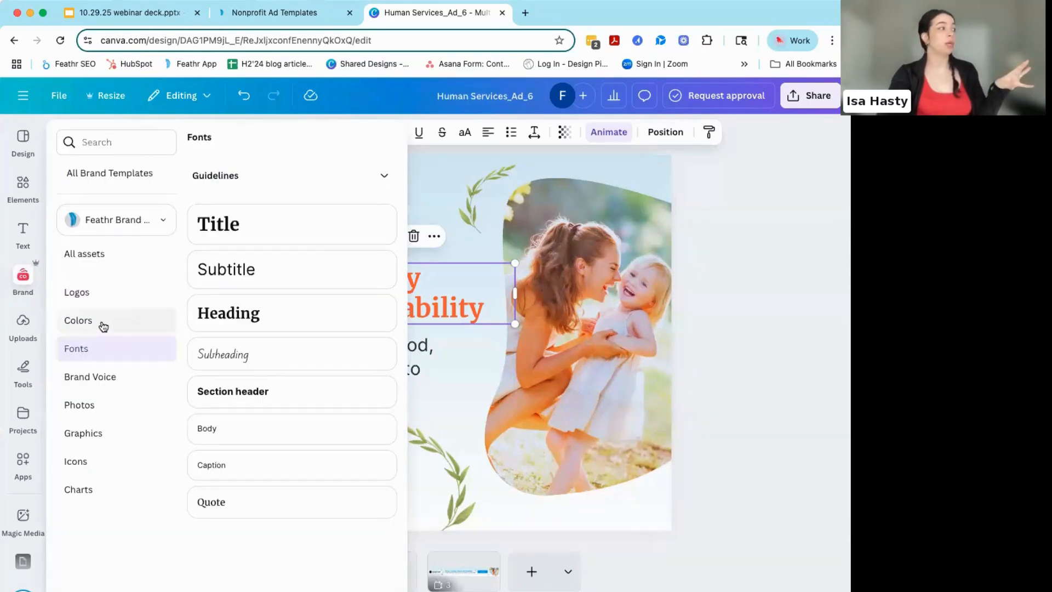
click(101, 307)
click(99, 297)
click(103, 322)
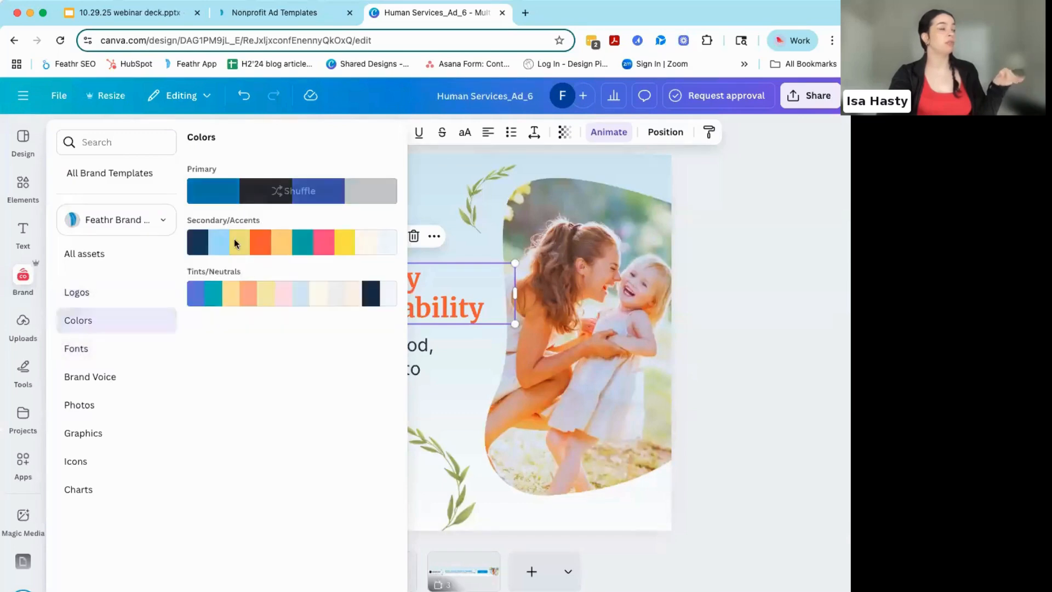
click(85, 292)
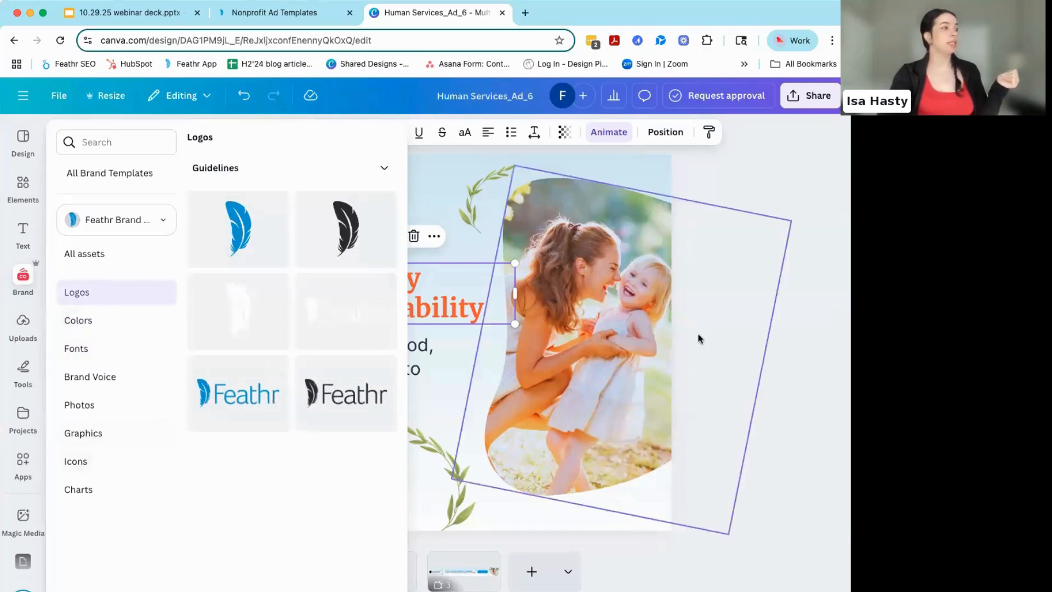
click(728, 360)
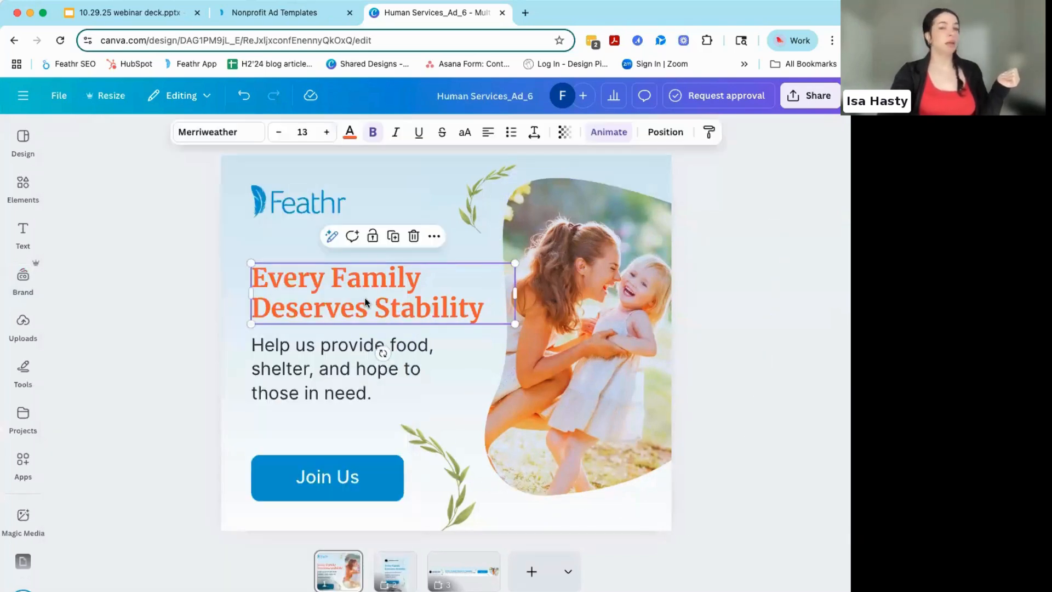
click(198, 278)
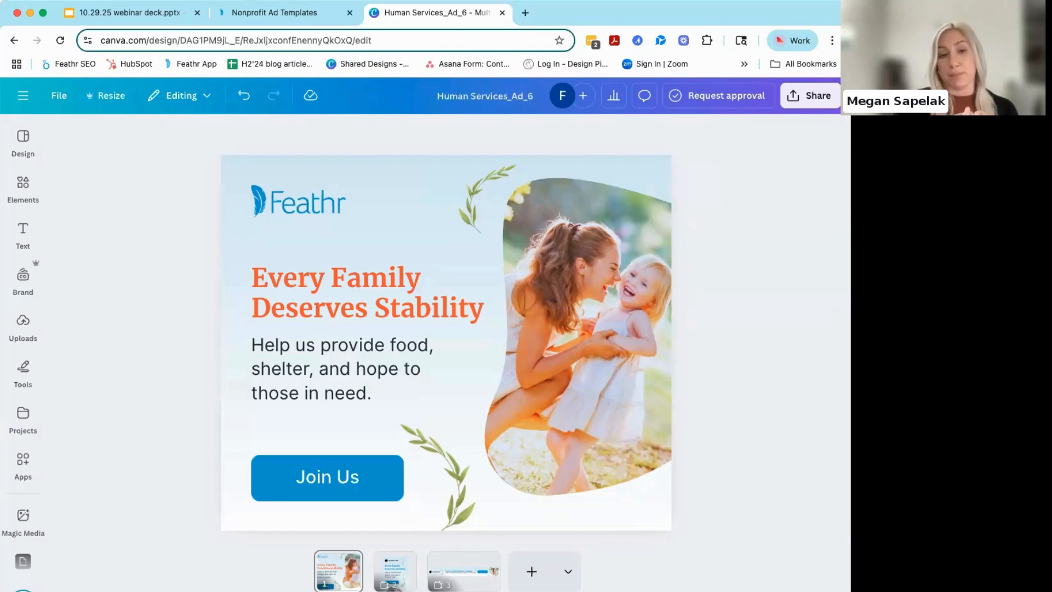
- Recolor the "Every Family Deserves Stability" headline with the blue from the document colors
click(287, 294)
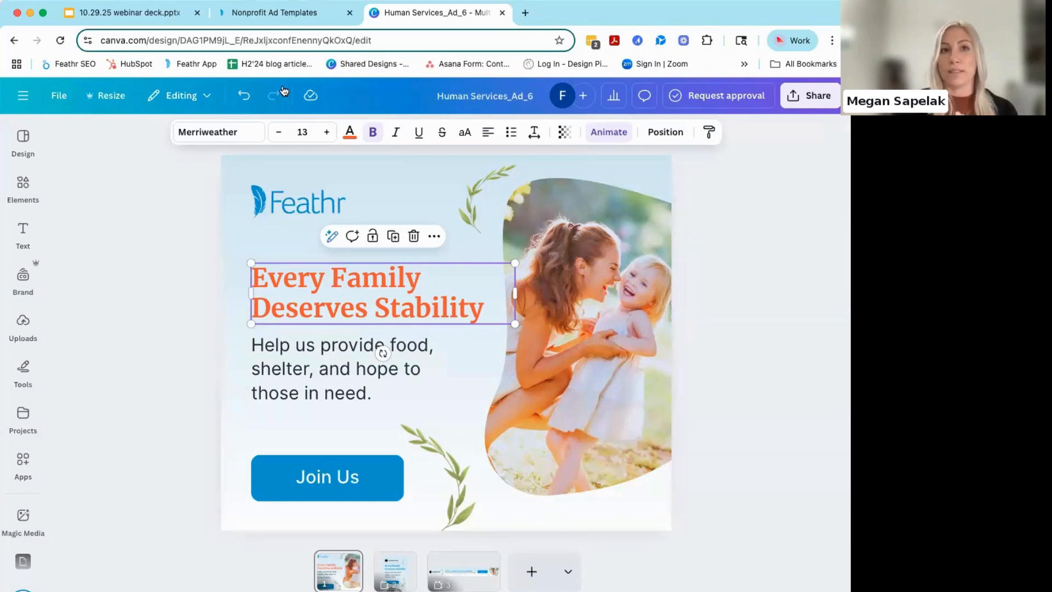
click(349, 132)
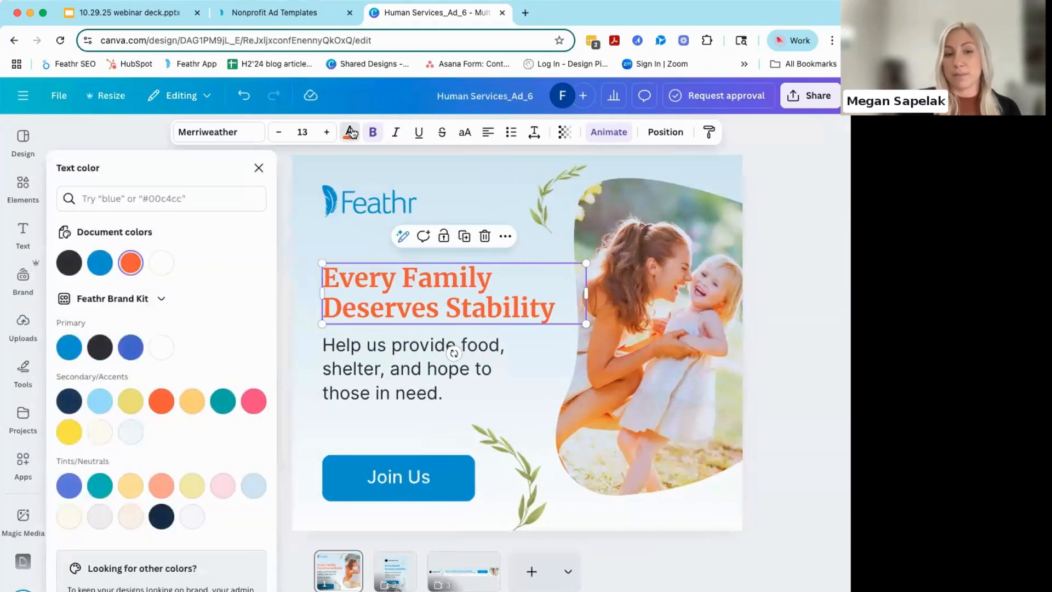
click(99, 265)
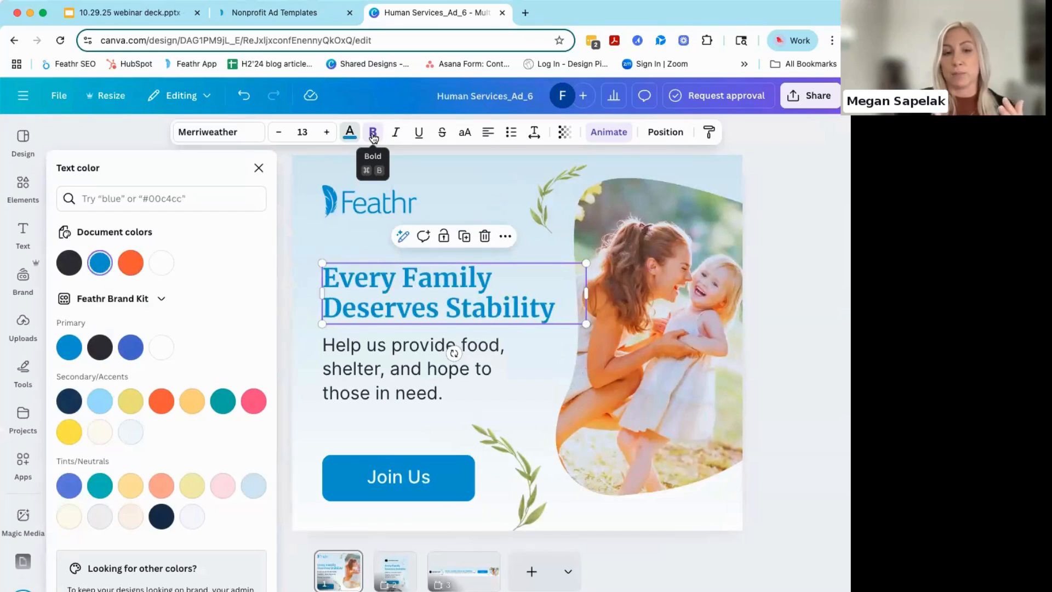
click(284, 181)
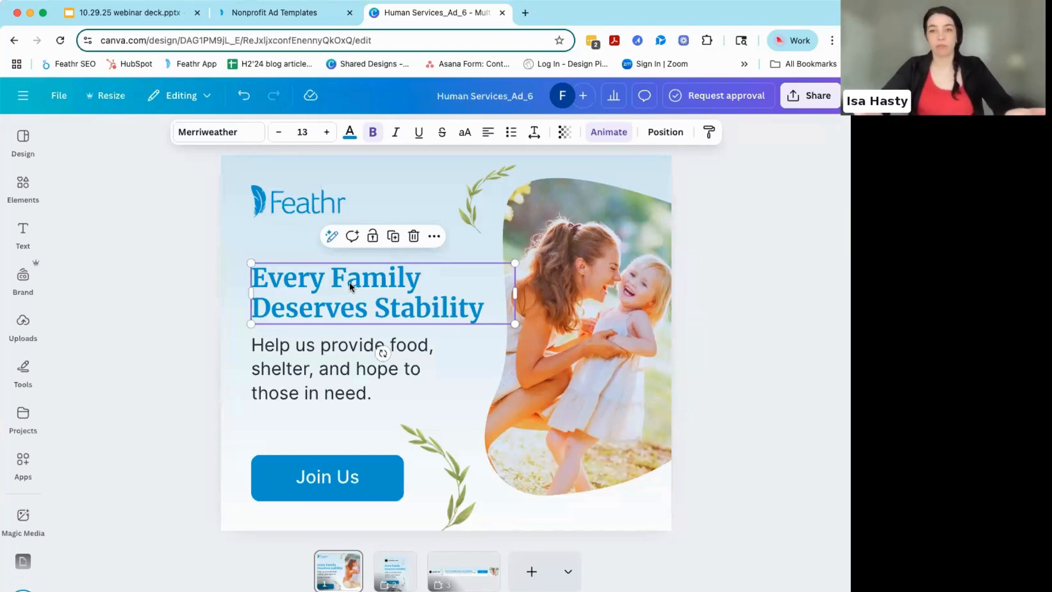
- Try the "Every Family Deserves Stability" headline without bold, then restore the bold weight and deselect it
click(373, 135)
click(147, 301)
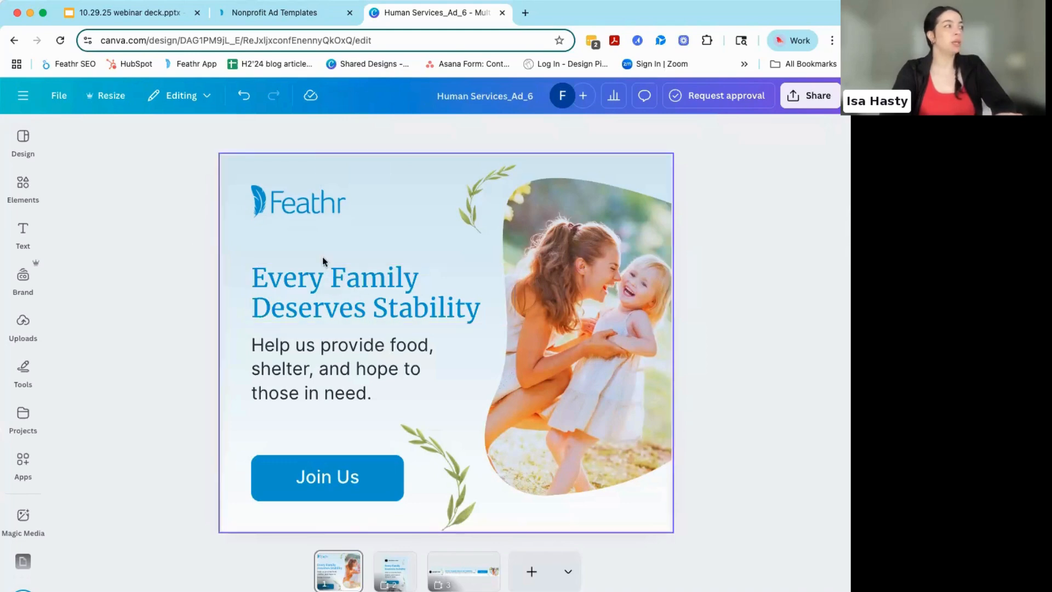
click(322, 281)
click(374, 132)
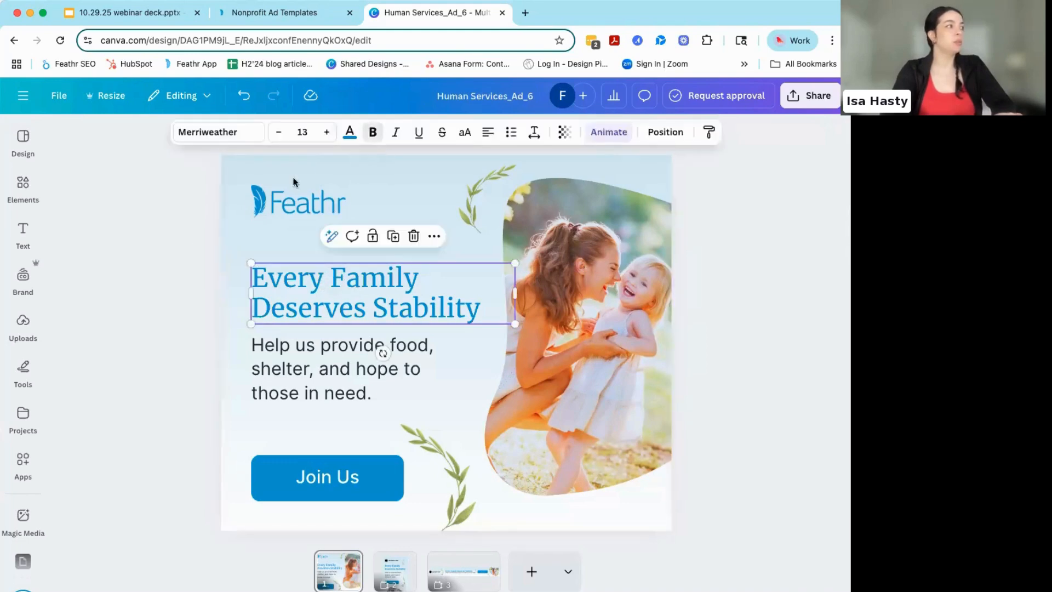
click(171, 280)
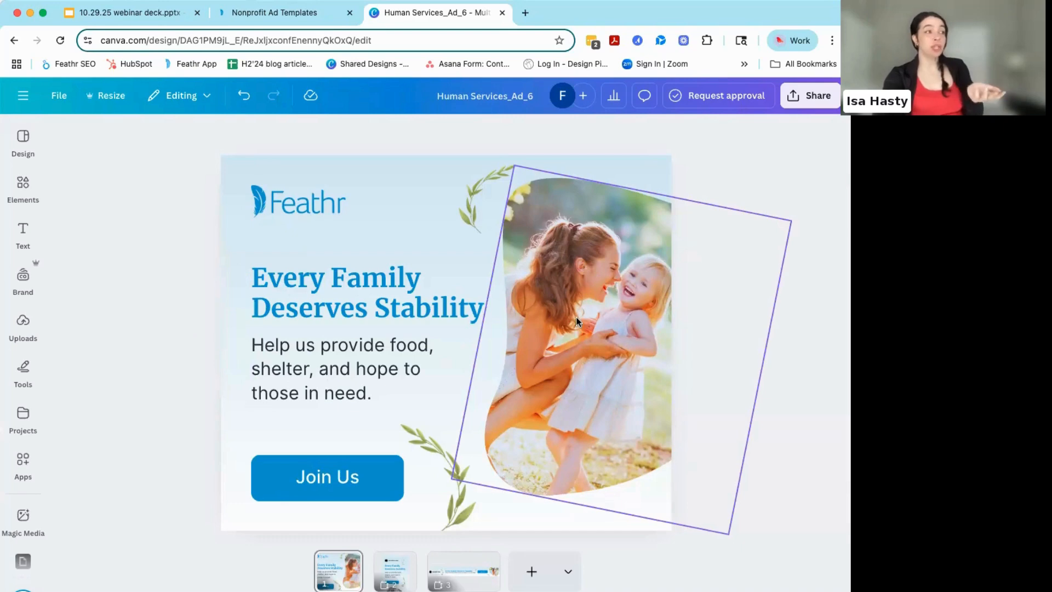
- Search the photo library for "mom hugging child"
click(15, 188)
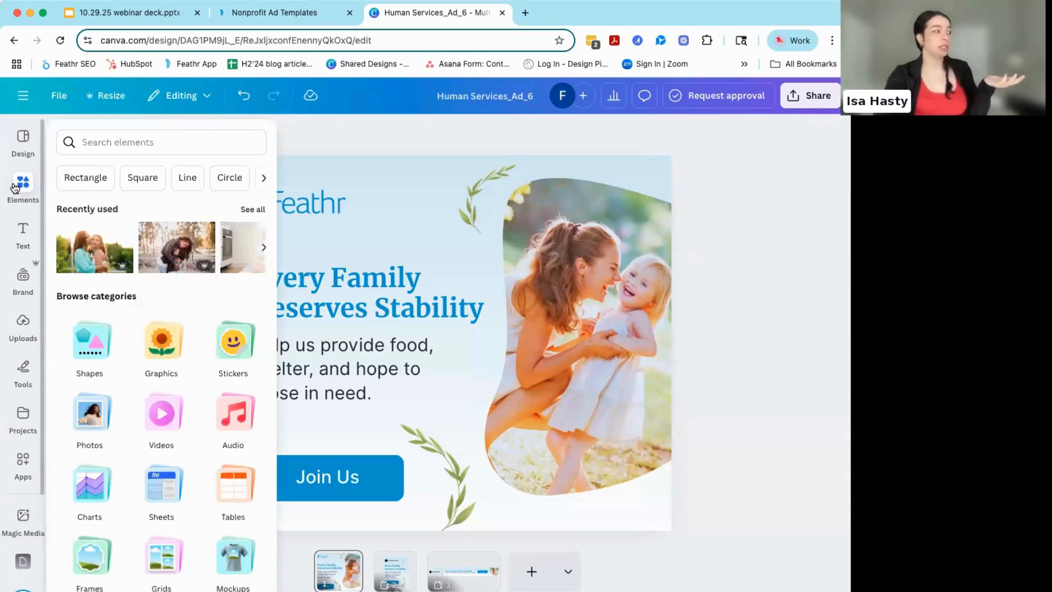
click(22, 185)
click(22, 185)
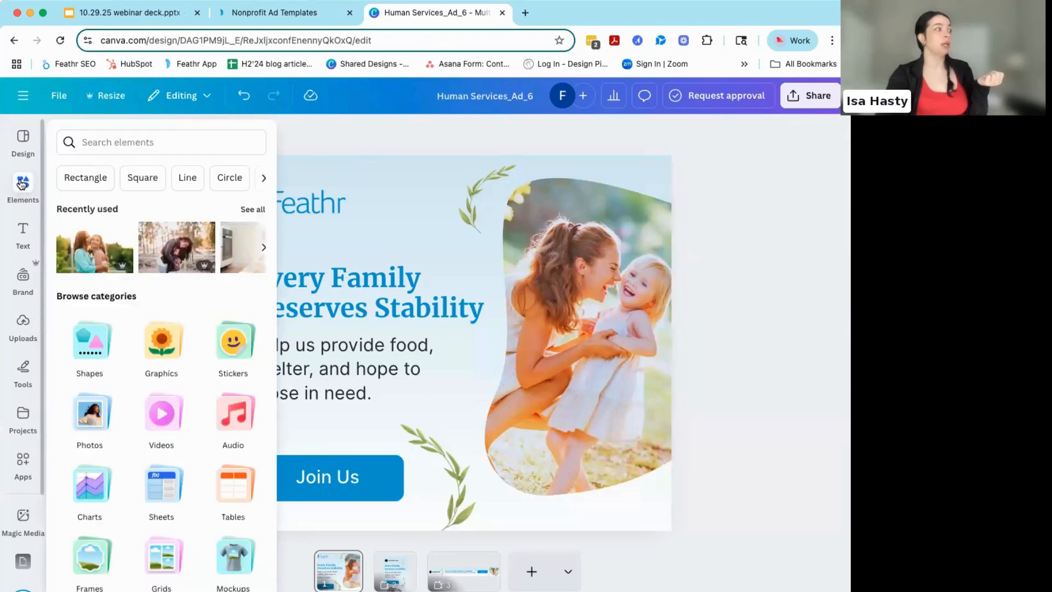
click(82, 412)
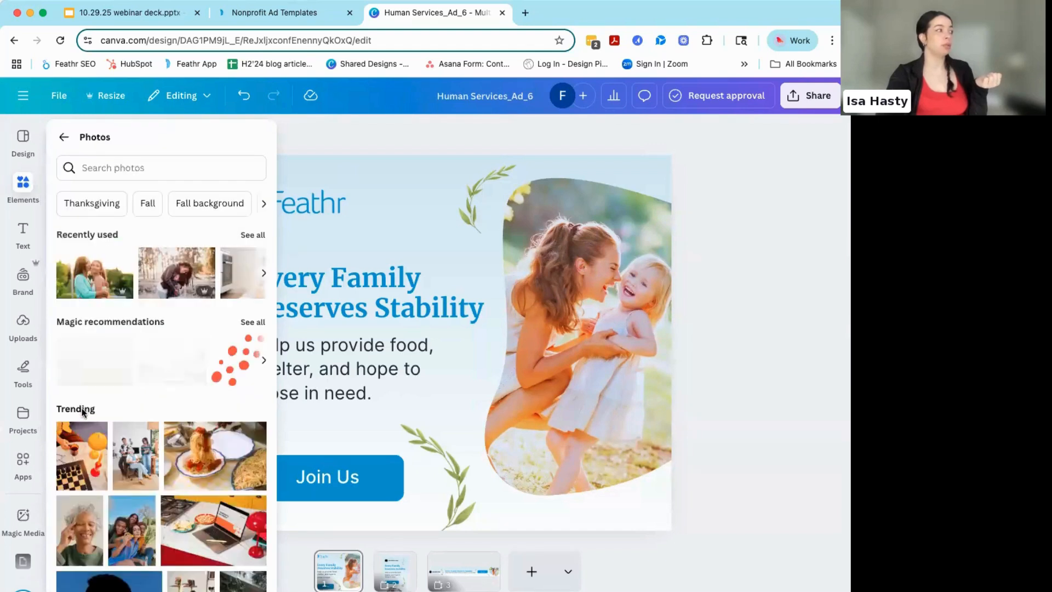
click(133, 168)
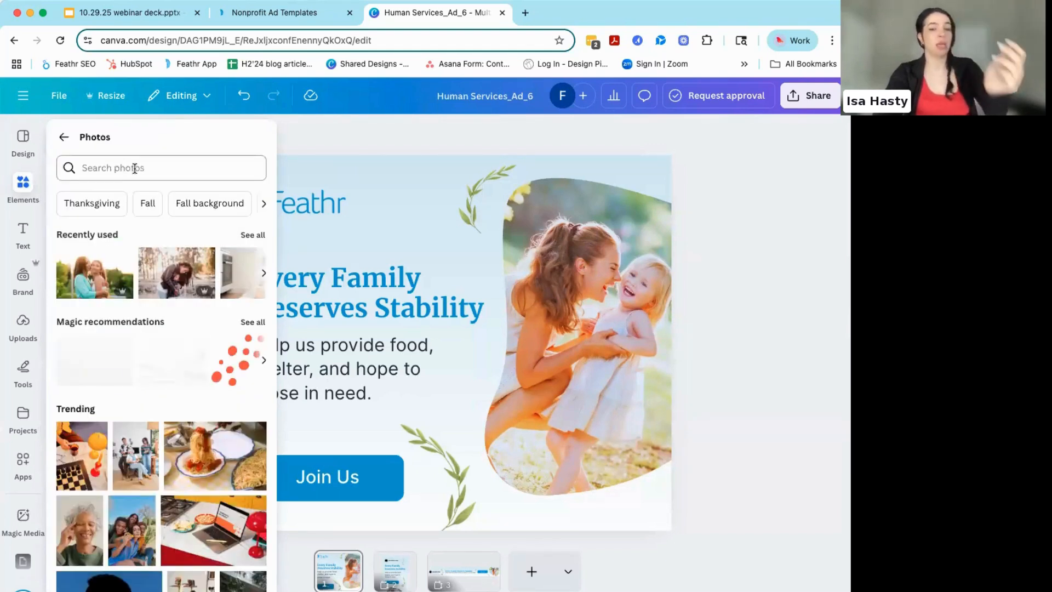
text(m)
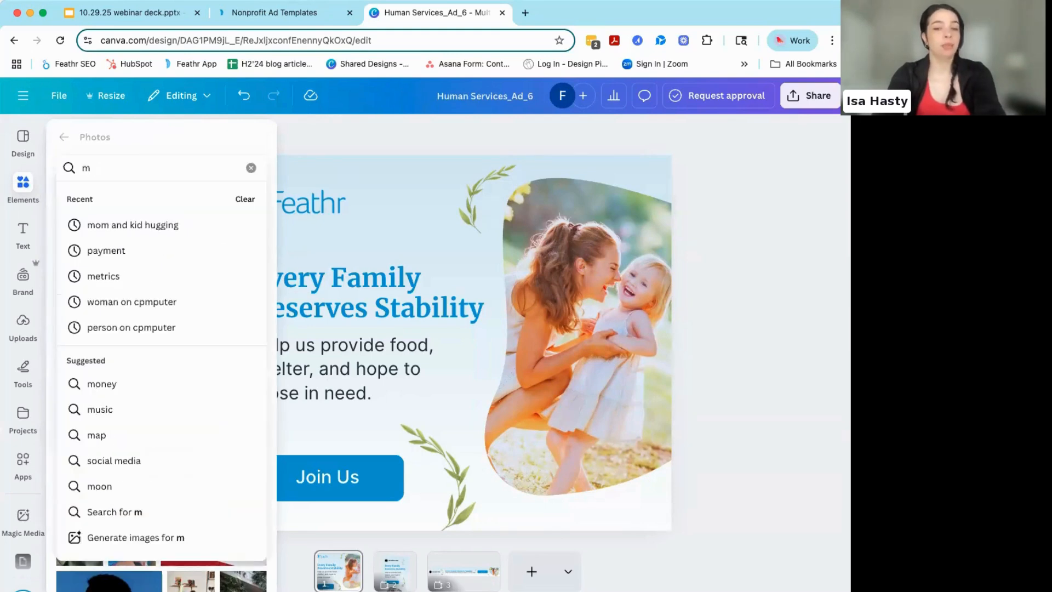
text(om hugging)
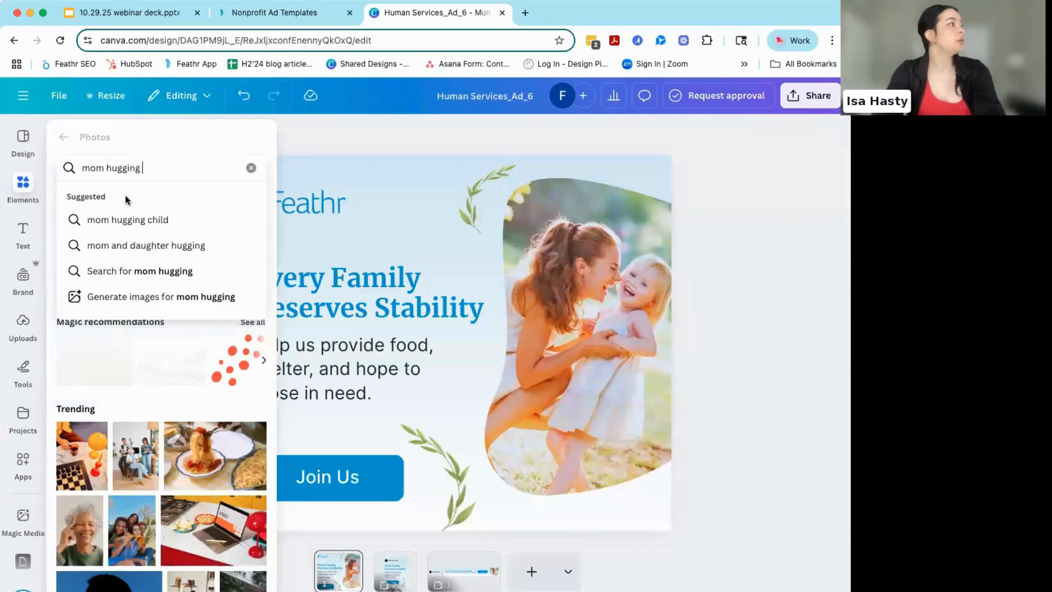
click(129, 219)
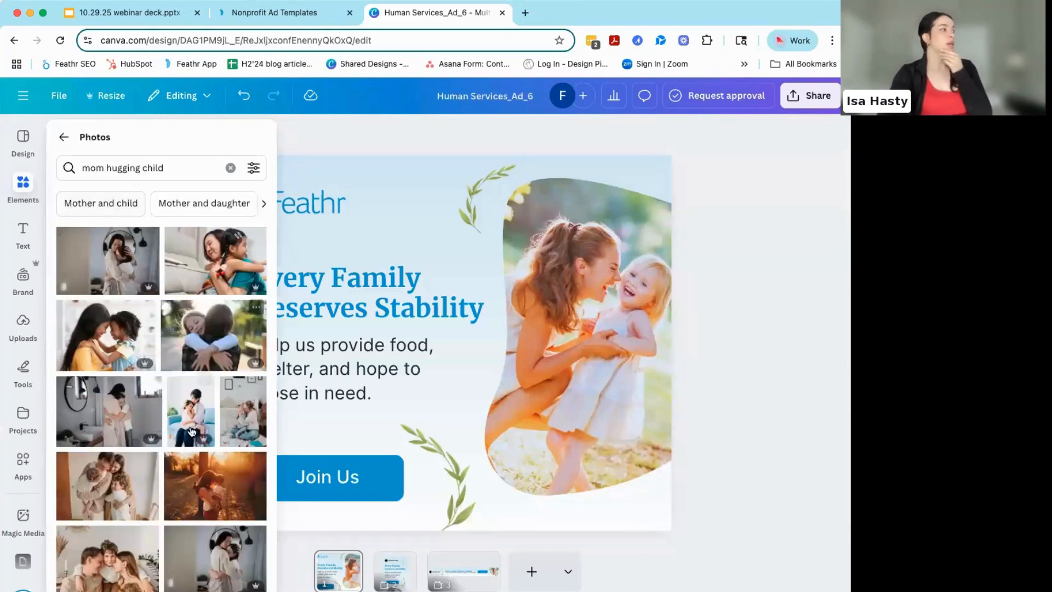
- Try the photo of a woman hugging a girl with a dark braid, cropping its left side and dropping it into the curved frame
scroll(192, 431, down, 2)
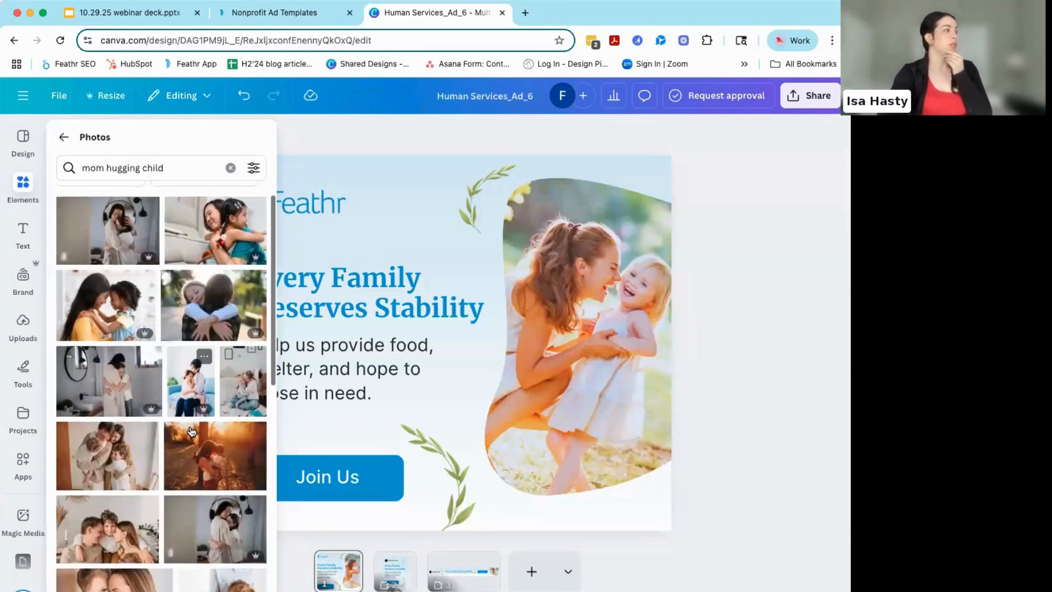
scroll(192, 431, up, 1)
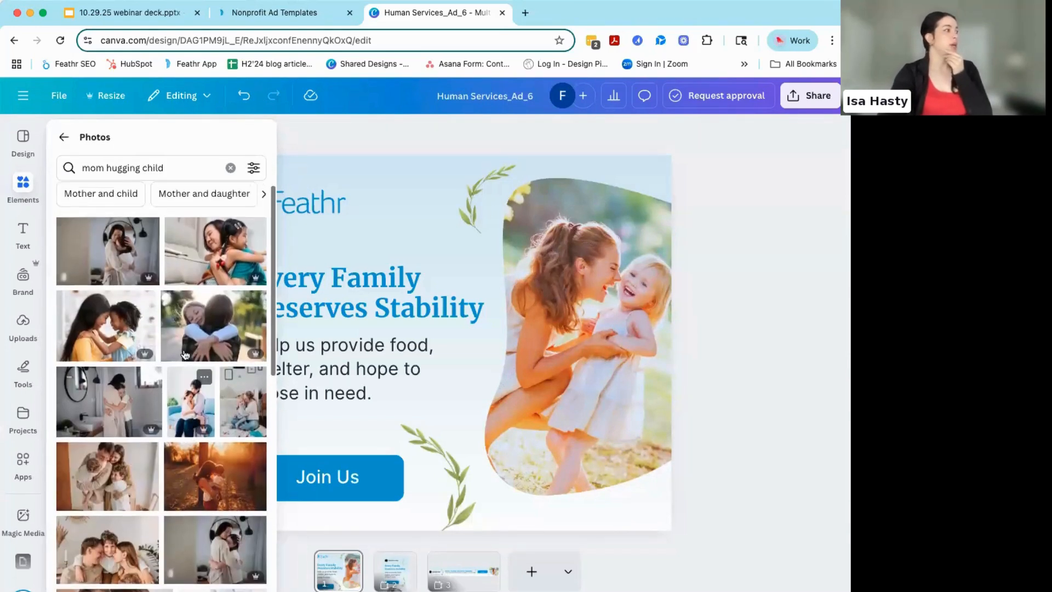
click(209, 247)
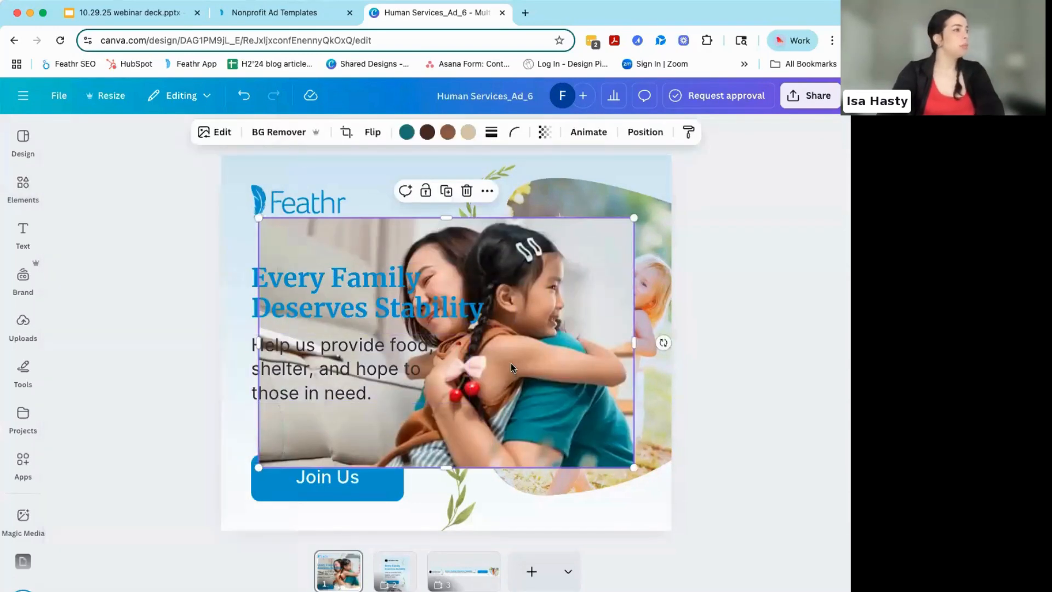
drag(258, 342, 380, 346)
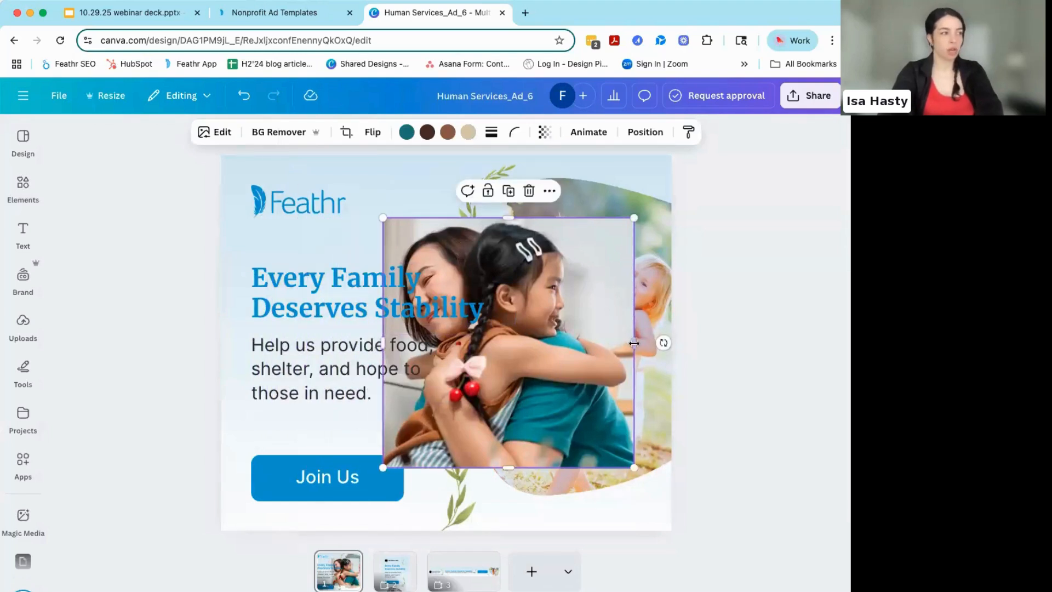
drag(573, 349, 642, 332)
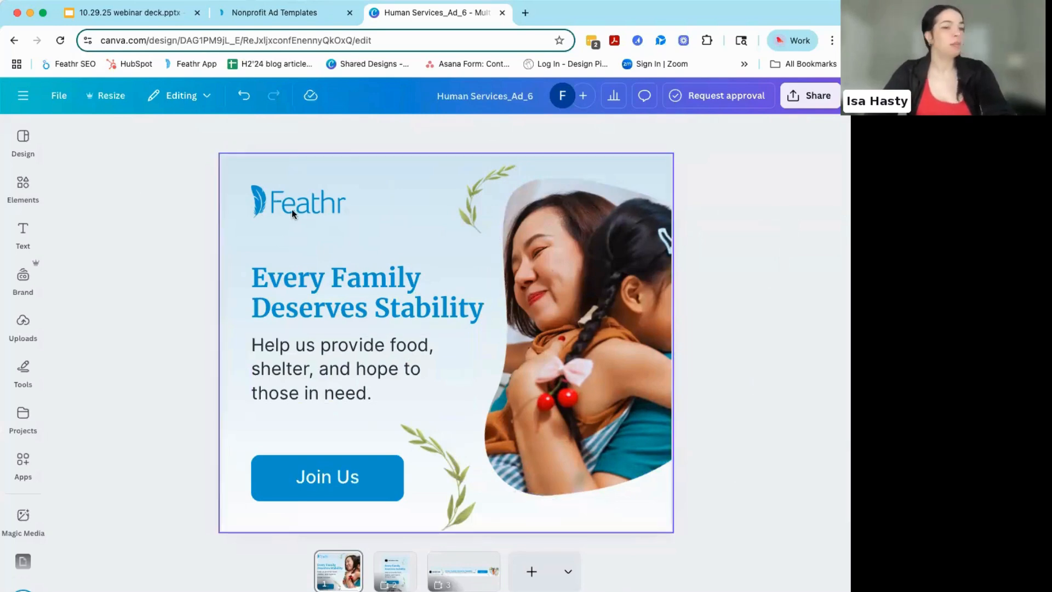
- Undo placing the hugging photo in the curved frame and delete the loose photo from the ad
key(ctrl+z)
click(436, 230)
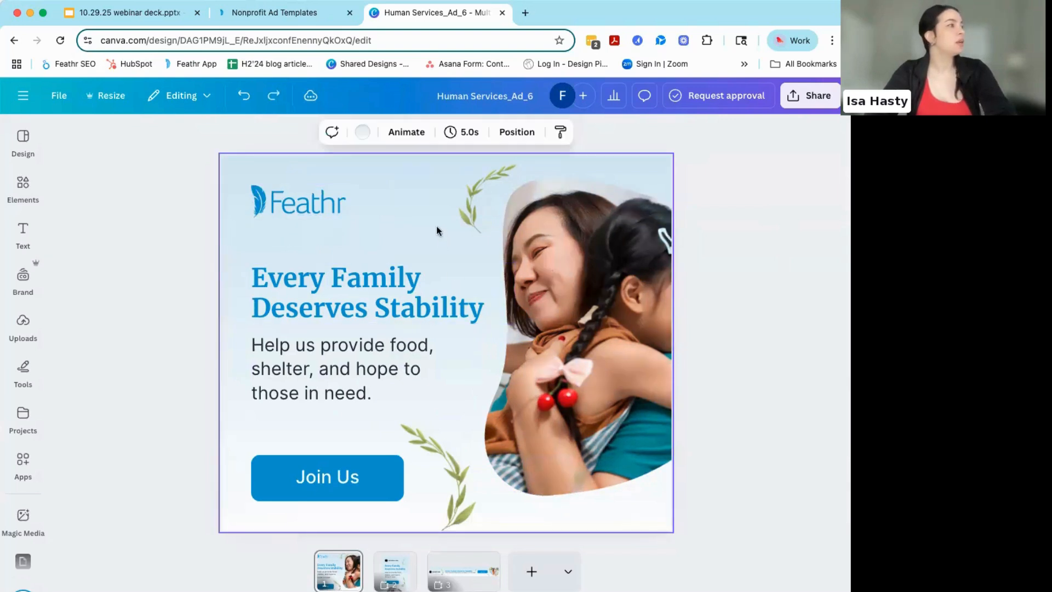
key(ctrl+z)
click(426, 249)
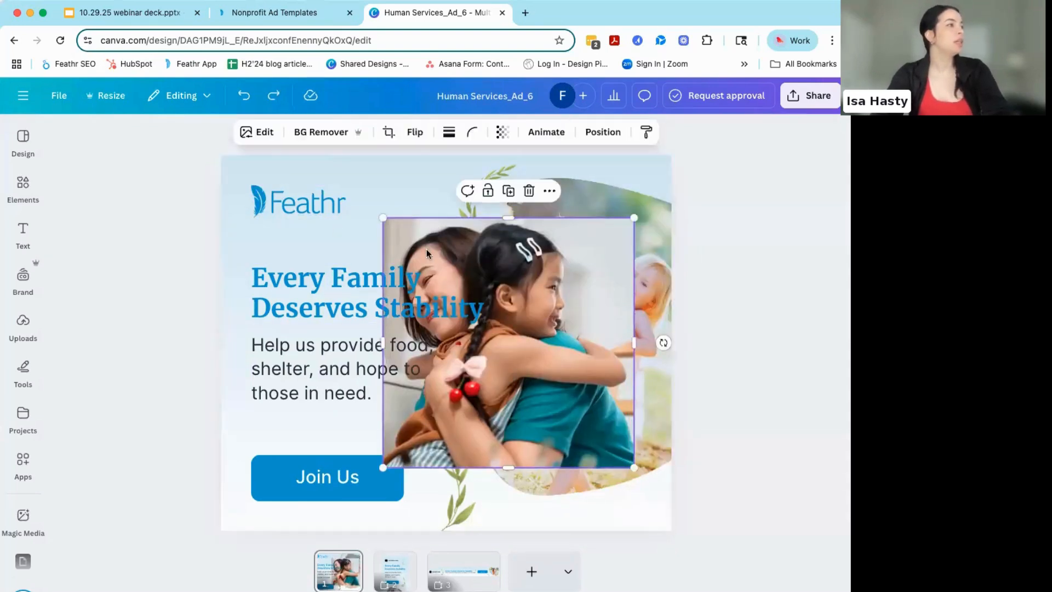
key(Delete)
- Replace the picture in the curved frame with the "mom hugging child" result of a woman in olive green holding a smiling boy
click(23, 186)
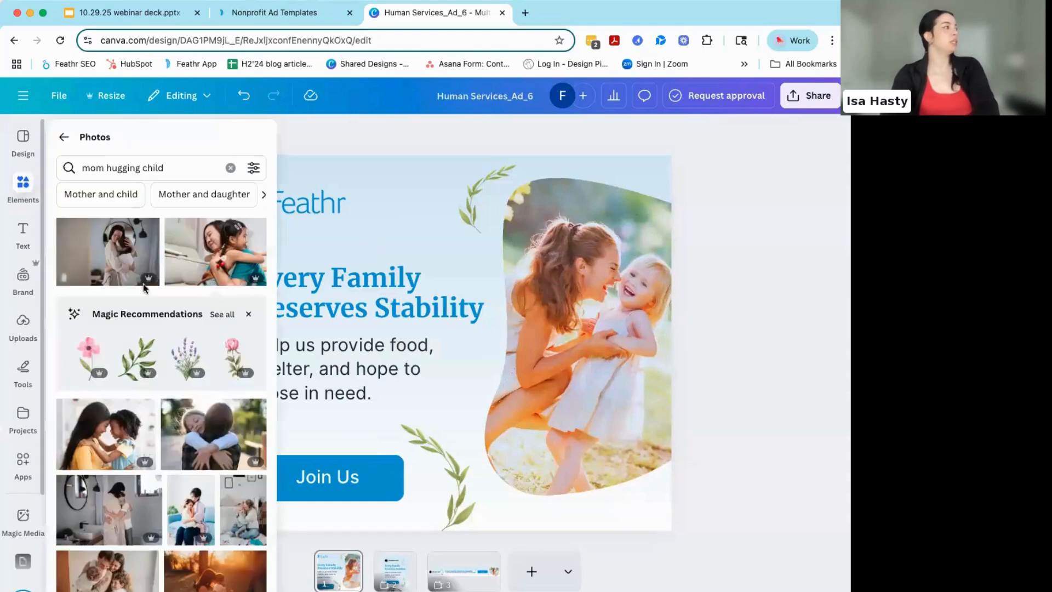
scroll(146, 351, down, 3)
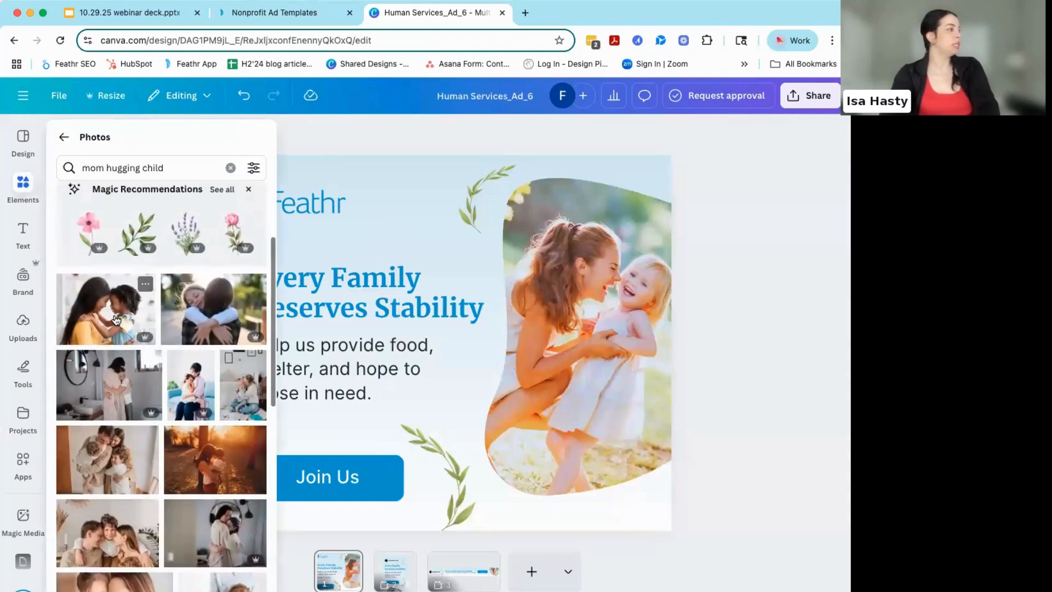
scroll(117, 319, down, 2)
scroll(116, 319, down, 7)
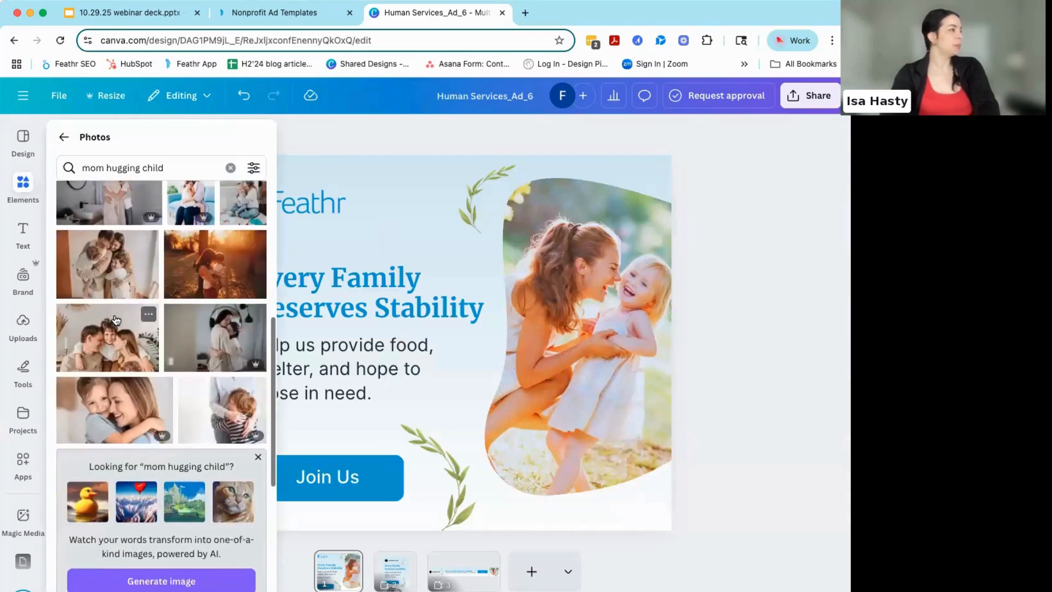
scroll(116, 320, down, 3)
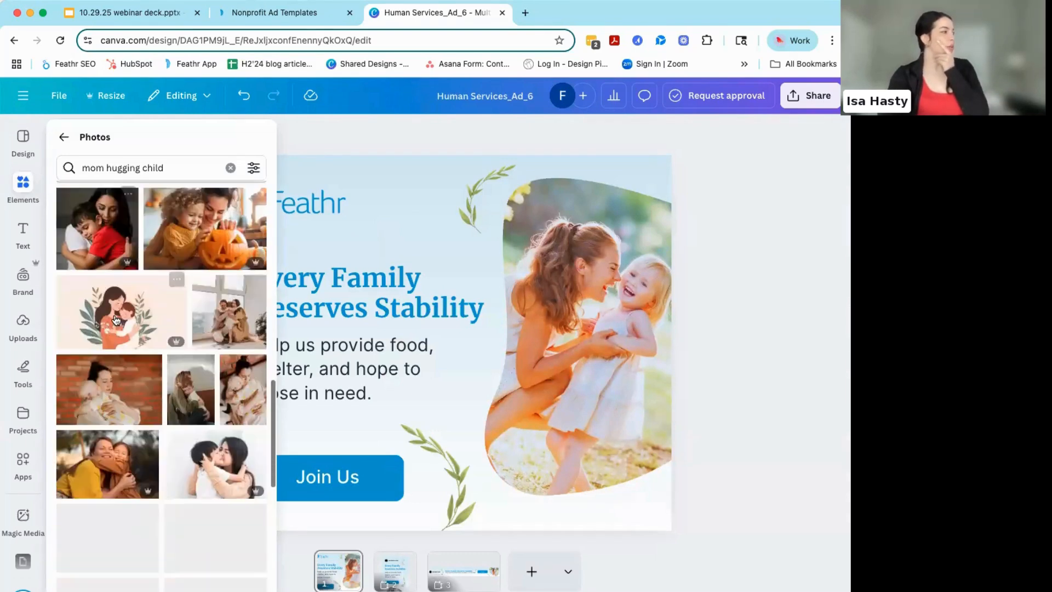
scroll(116, 320, down, 1)
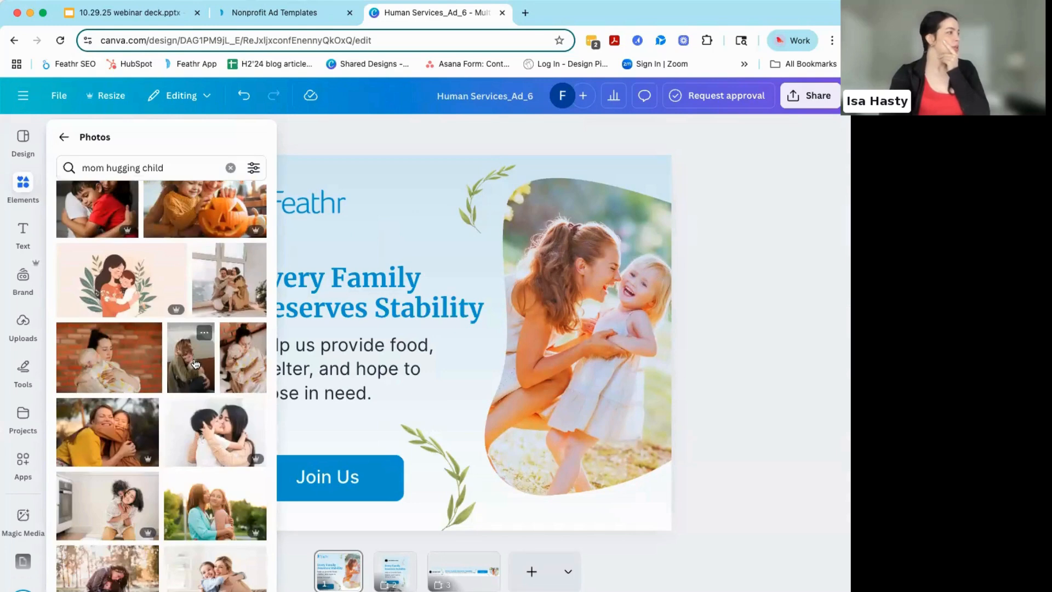
click(195, 362)
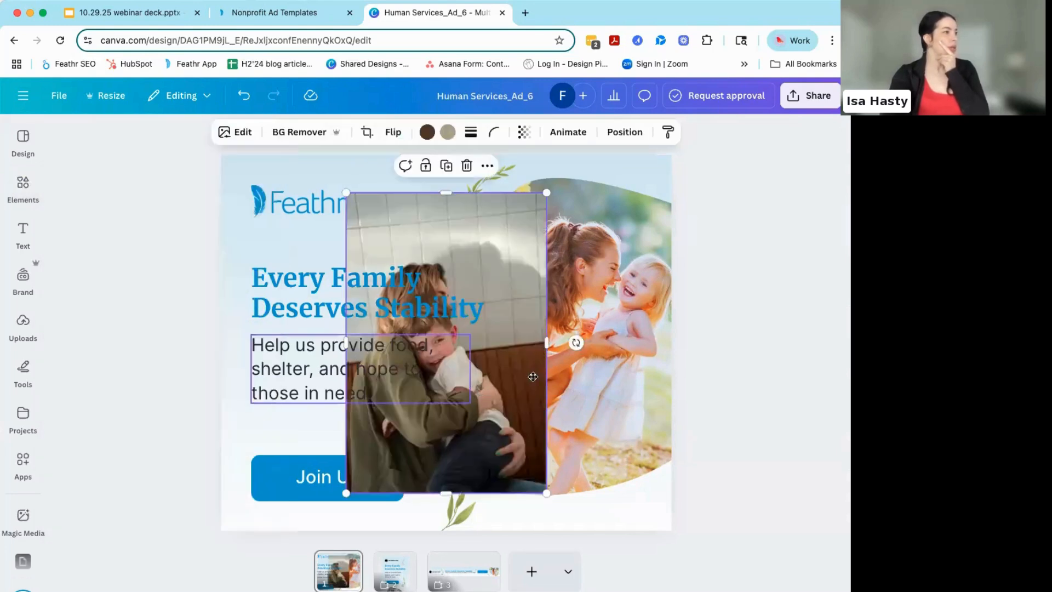
drag(533, 376, 545, 368)
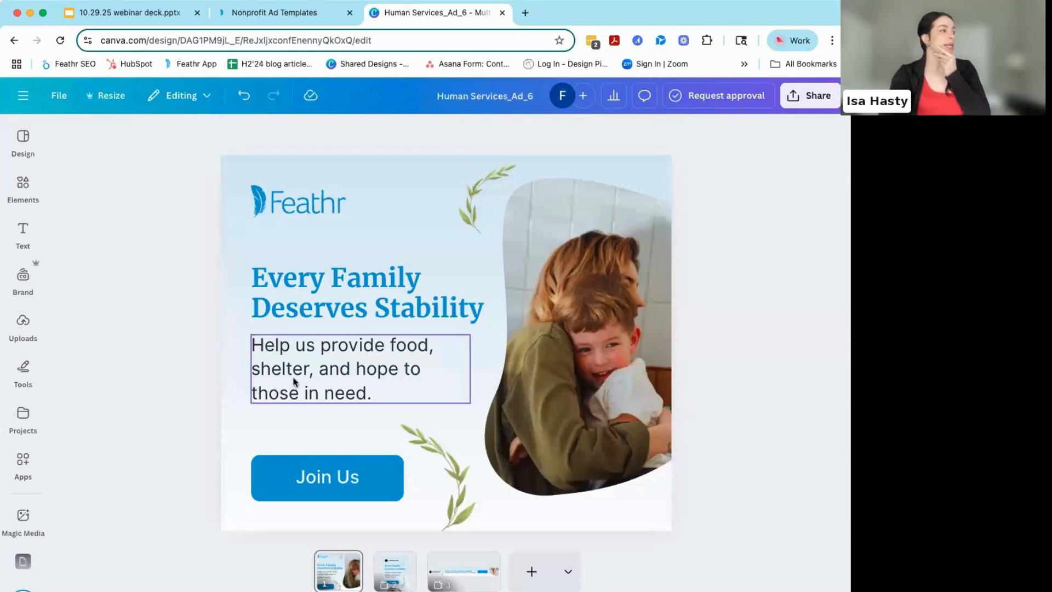
- Look through the headline's animation effects and the Shift options, previewing Clarify on the "Every Family Deserves Stability" text
click(338, 293)
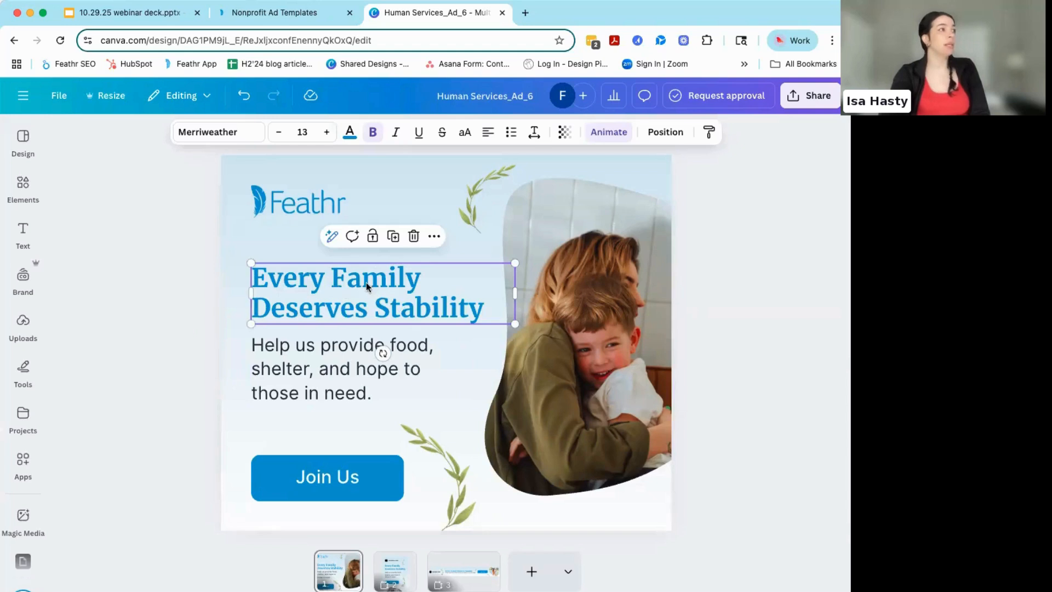
click(609, 137)
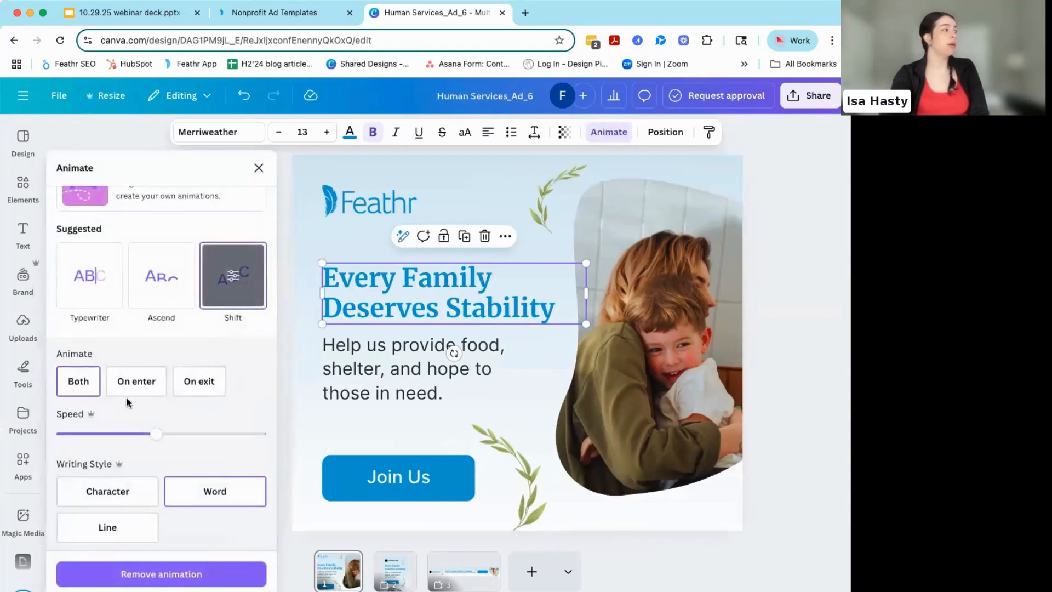
scroll(241, 276, down, 5)
scroll(242, 277, up, 5)
scroll(242, 277, down, 10)
click(243, 283)
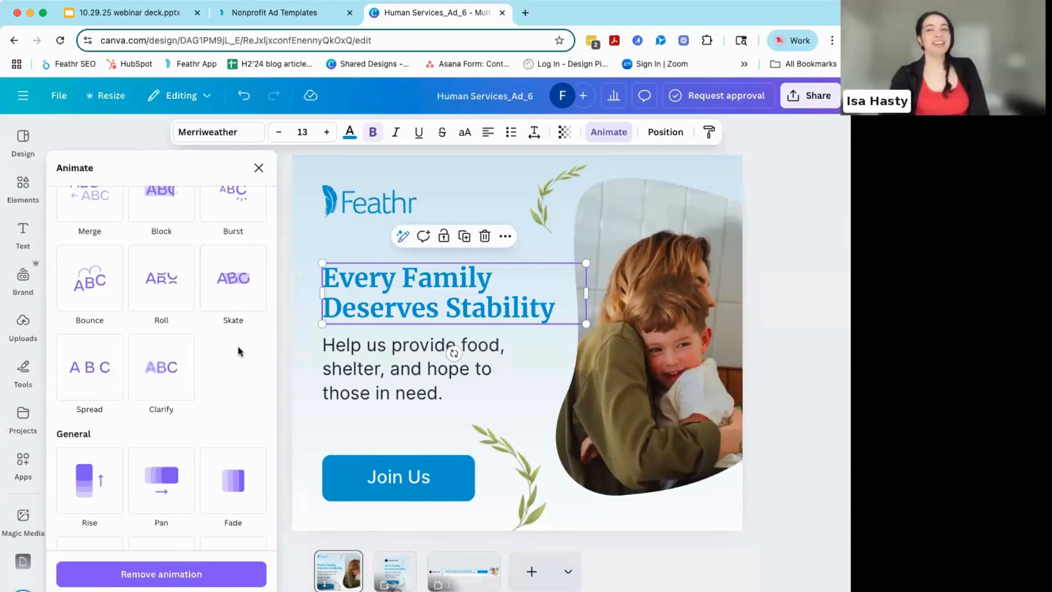
scroll(238, 346, down, 2)
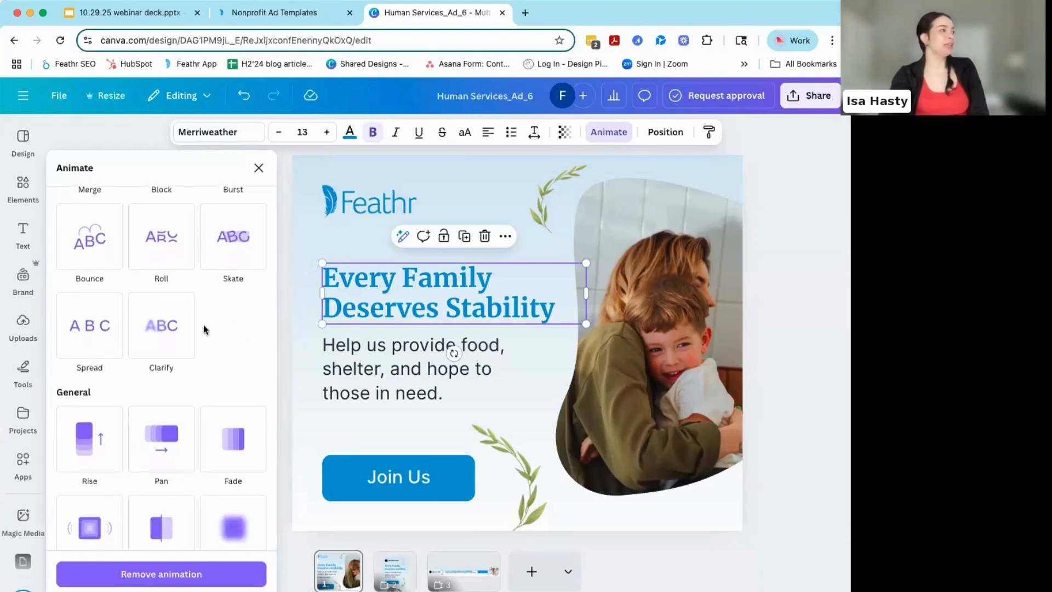
mouse_move(170, 327)
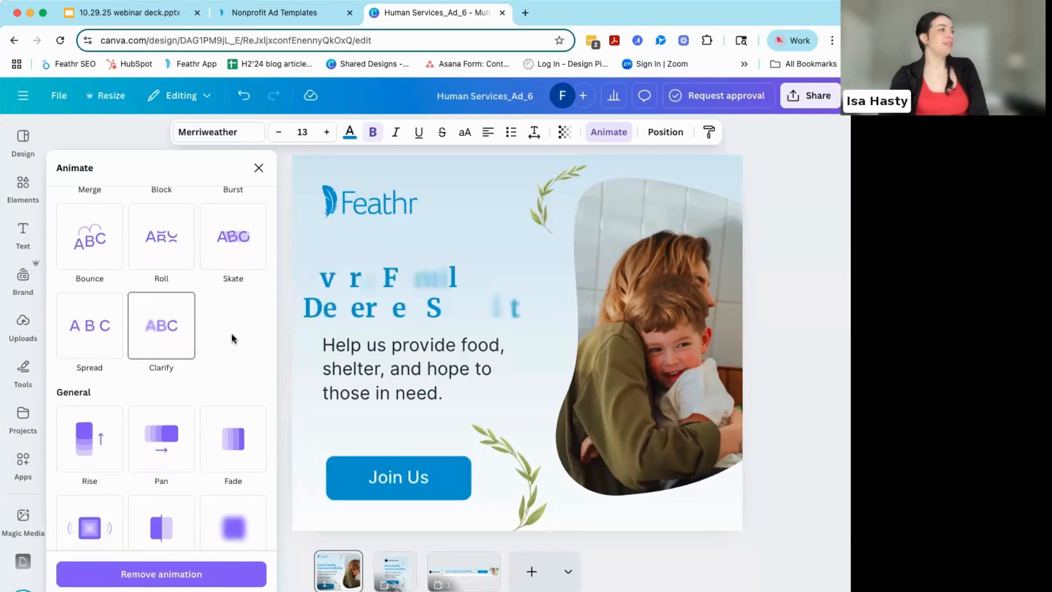
scroll(232, 338, down, 5)
scroll(233, 338, up, 4)
scroll(233, 338, up, 1)
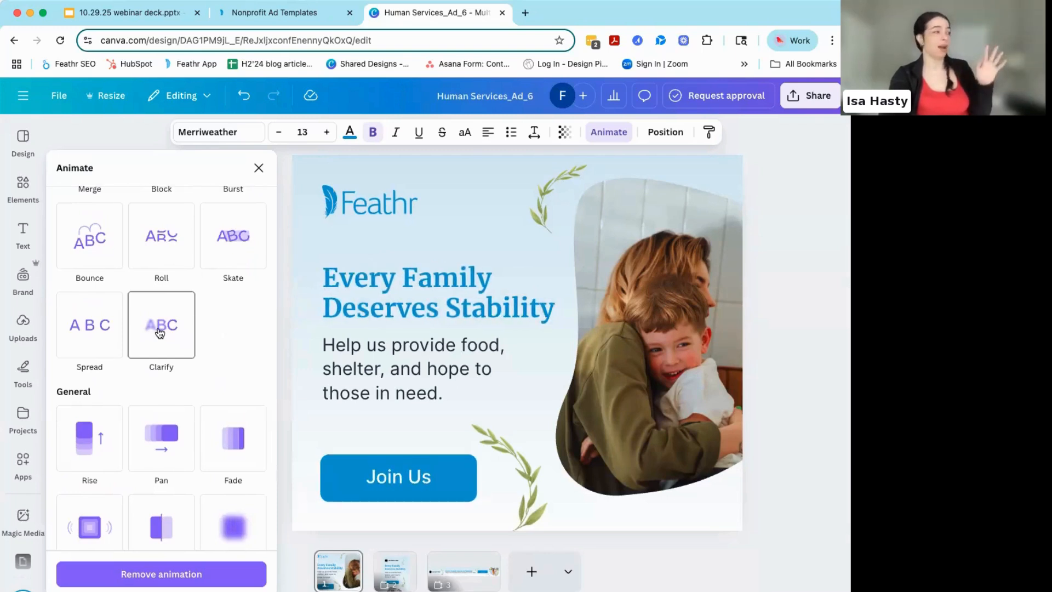
scroll(234, 364, down, 2)
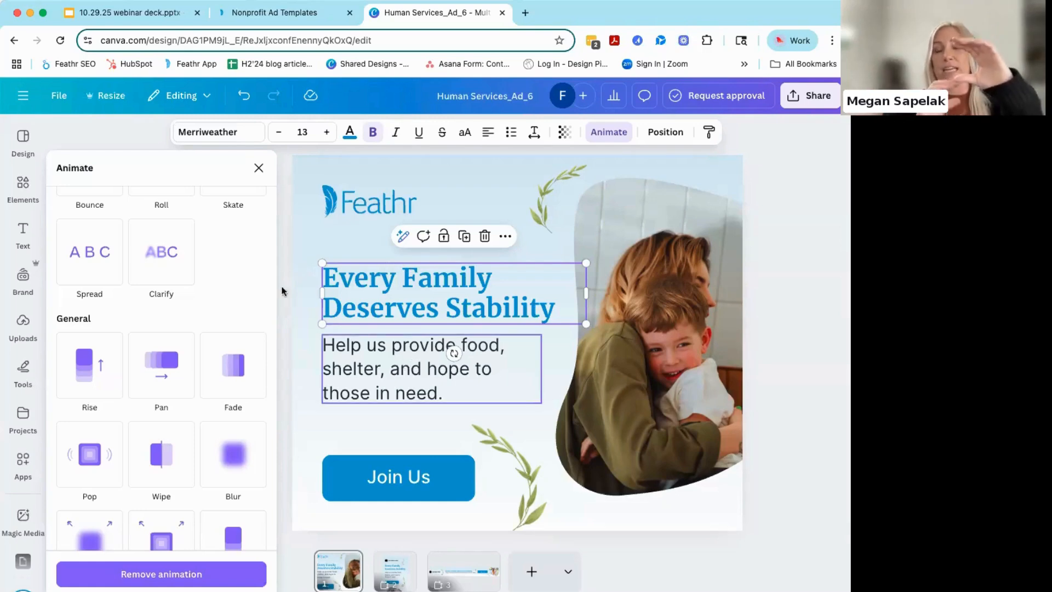
- Apply the Shift animation, matching the headline's effect, to the "Help us provide food, shelter, and hope to those in need." text
click(259, 168)
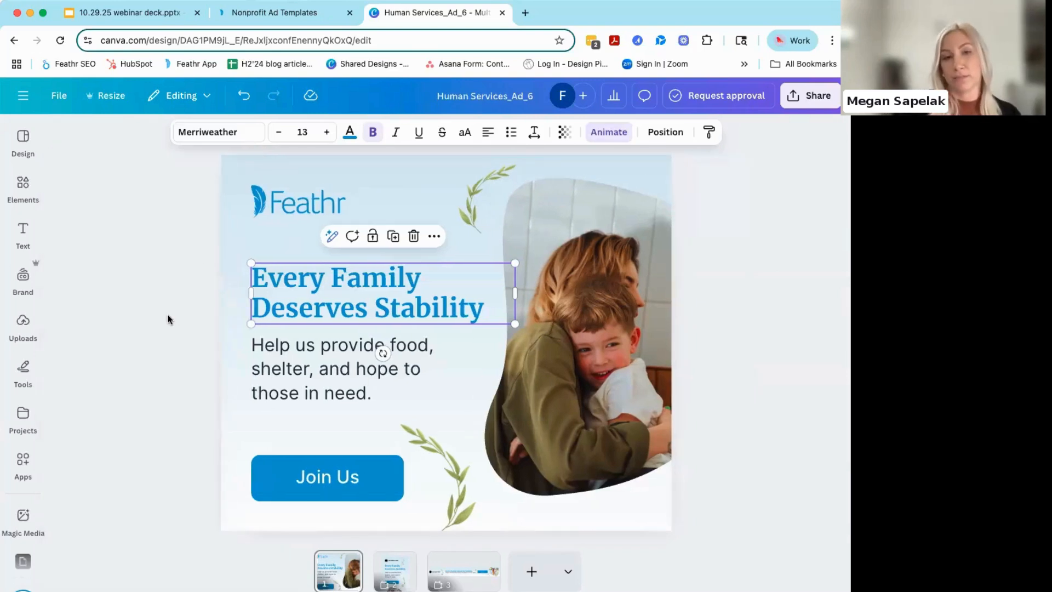
click(231, 334)
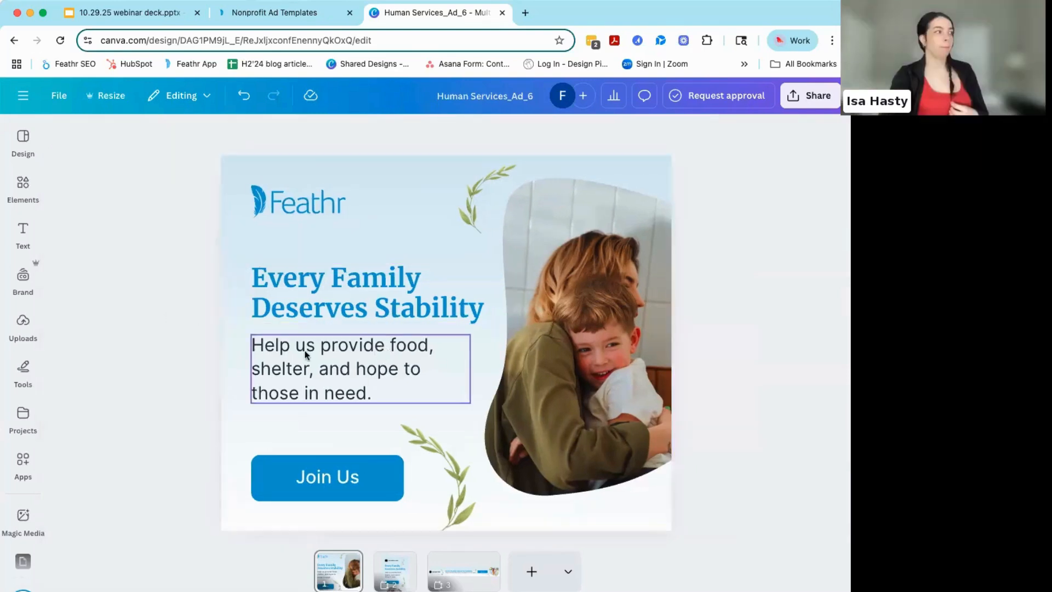
click(337, 363)
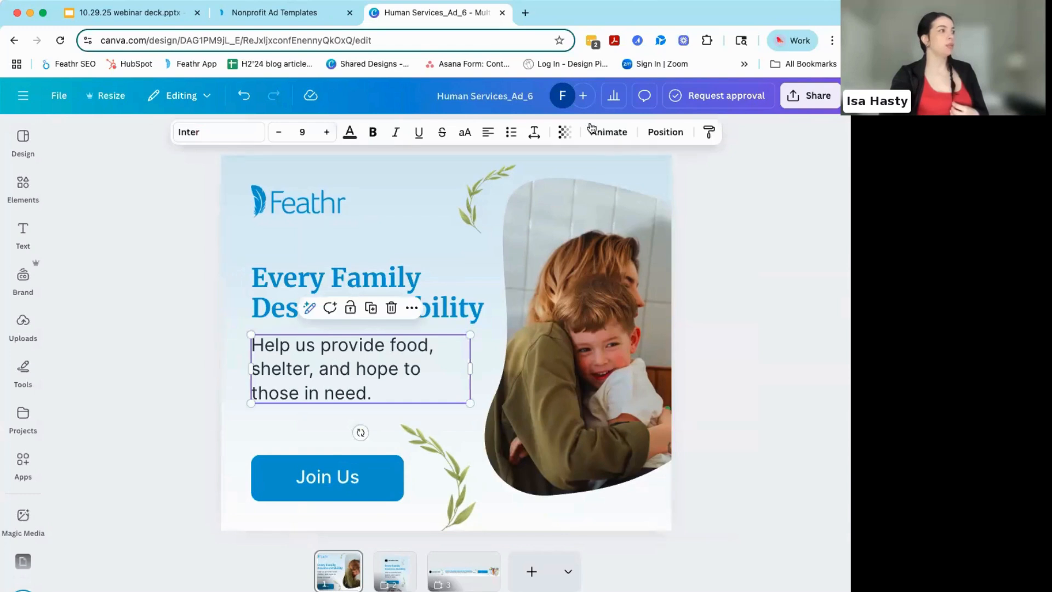
click(608, 133)
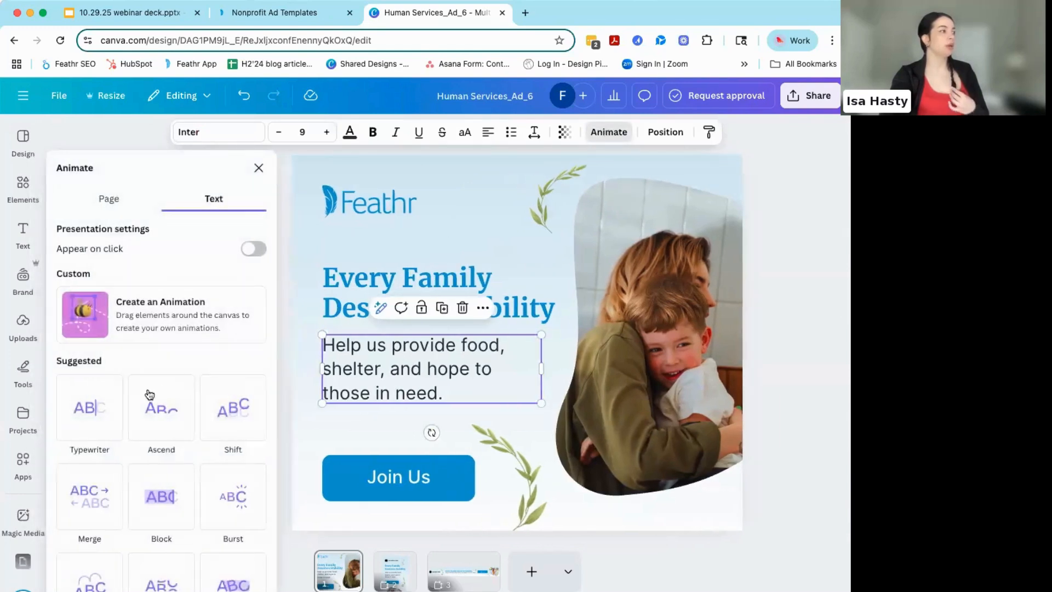
click(358, 287)
scroll(263, 346, up, 1)
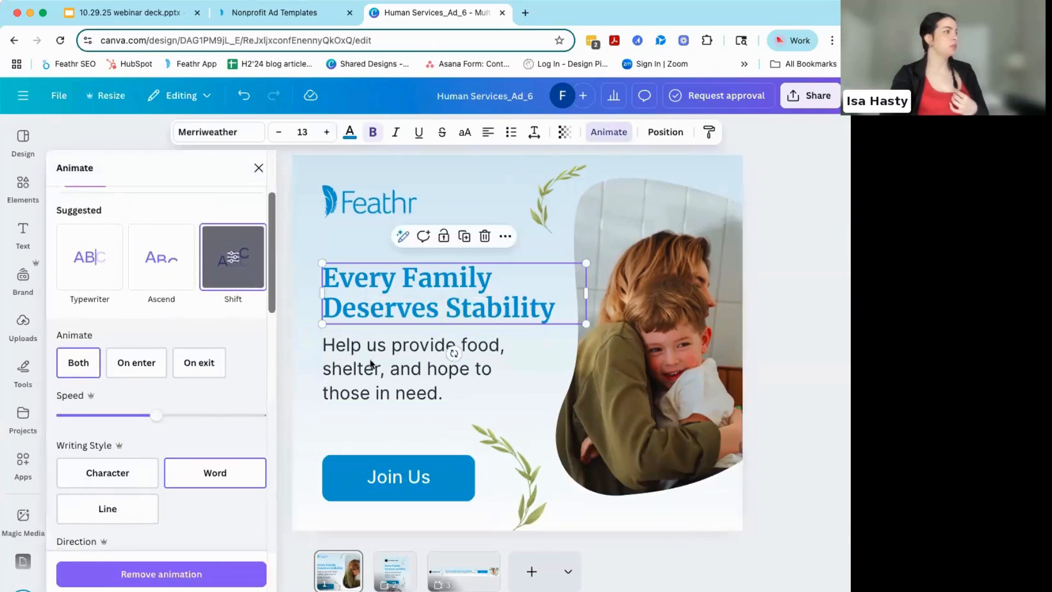
click(399, 366)
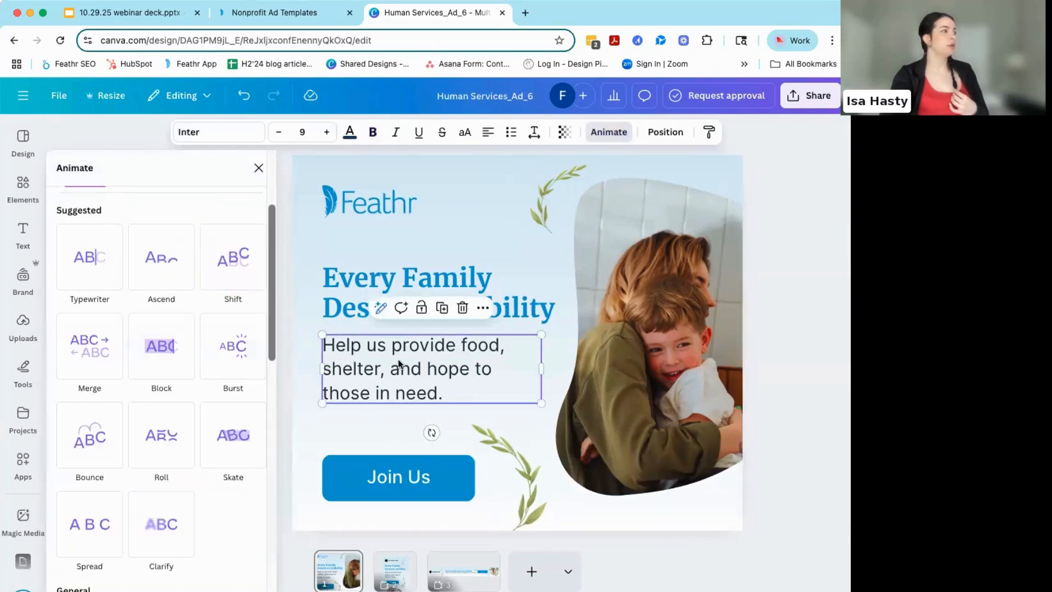
click(233, 257)
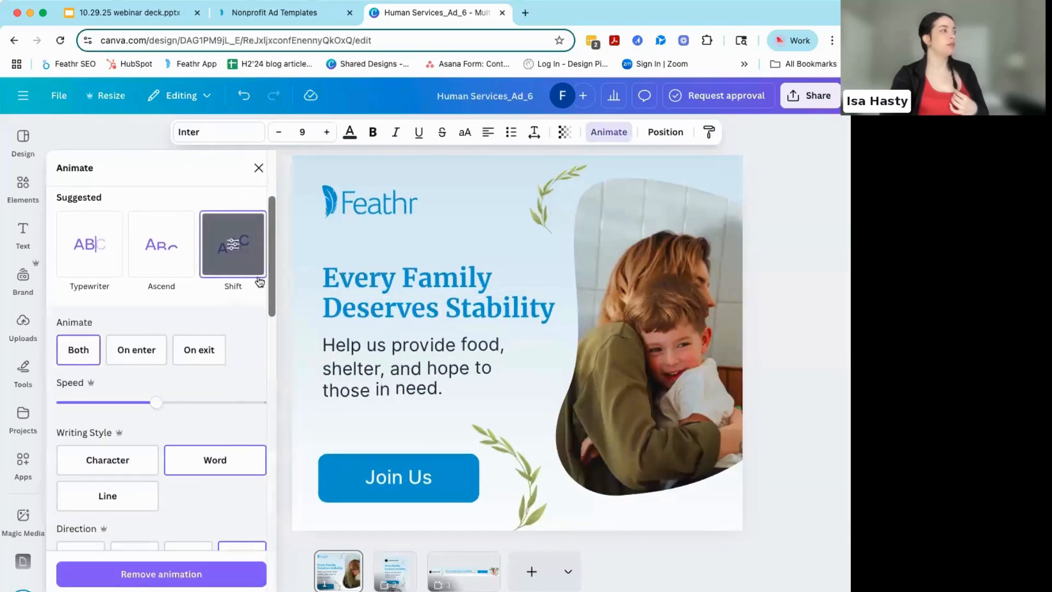
click(279, 301)
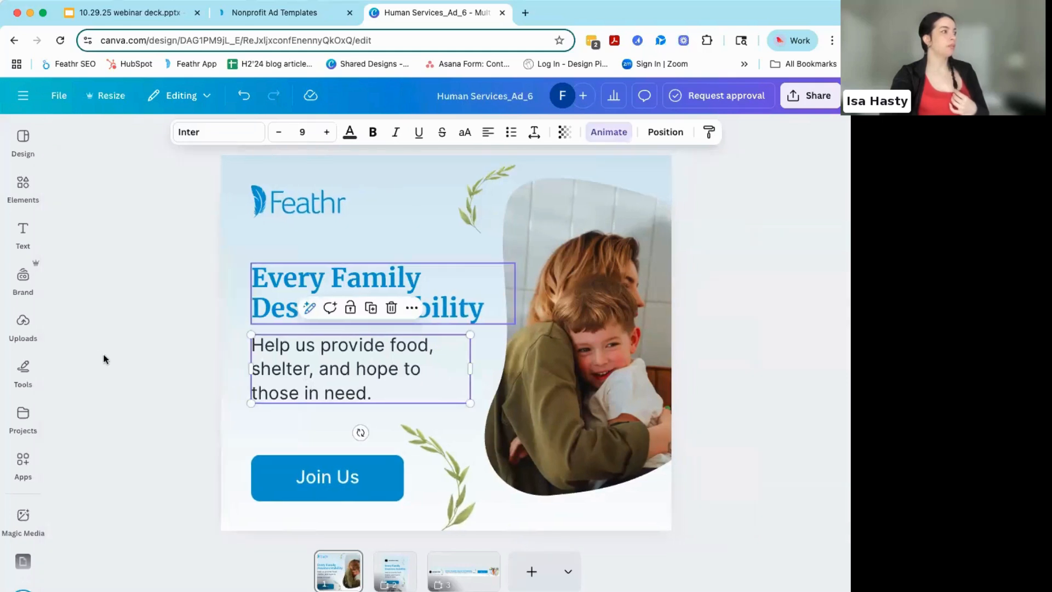
- Show the element timing of the "Help us provide food" text and delay its start within the first page
click(152, 377)
right_click(333, 360)
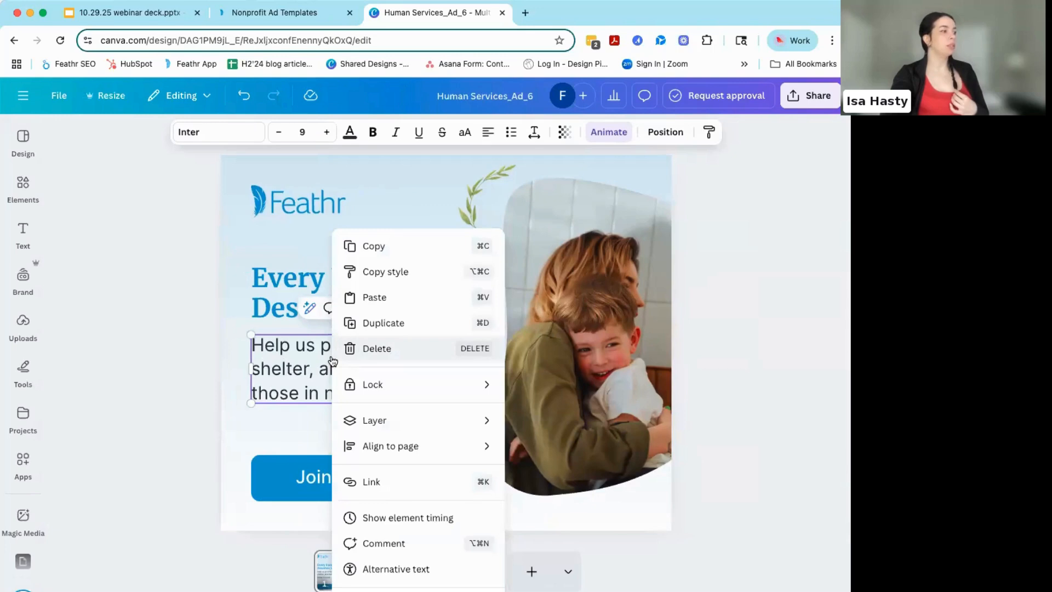
click(405, 517)
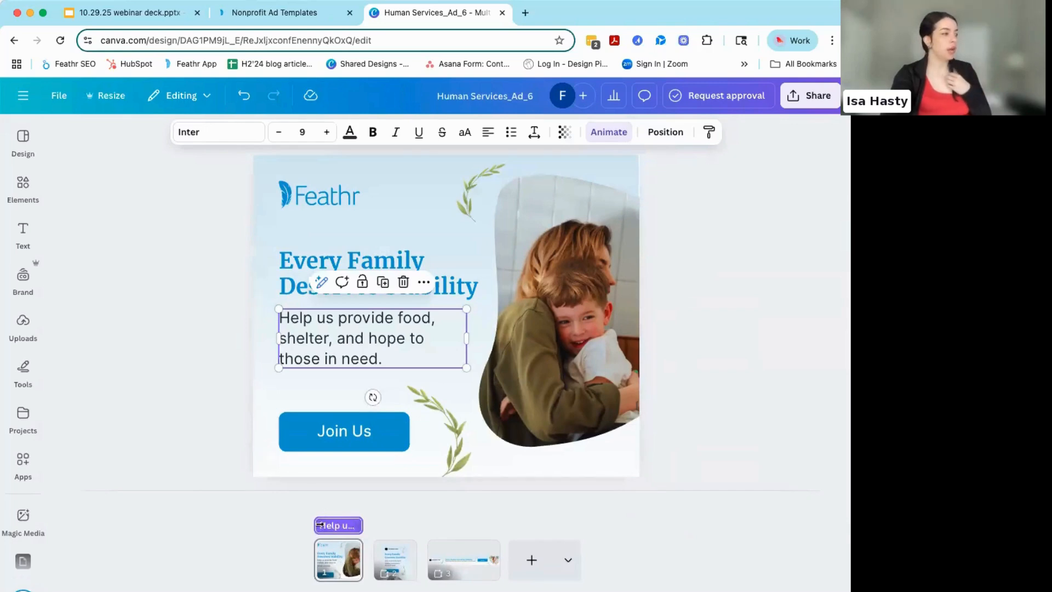
drag(316, 524, 332, 525)
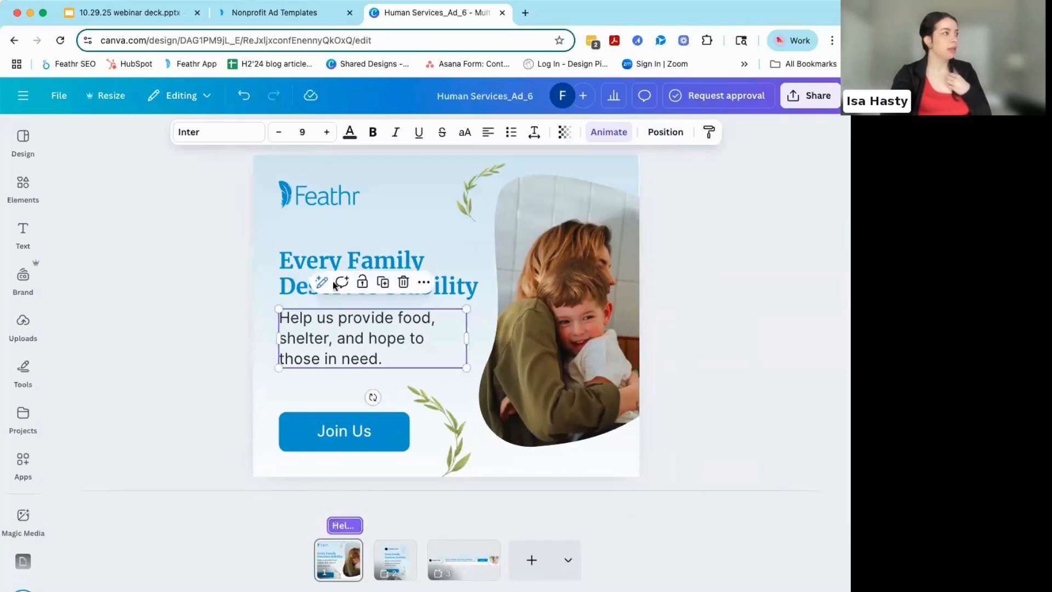
- Compare the headline's timing with the supporting text's and check the supporting text's animation settings
click(405, 268)
click(356, 336)
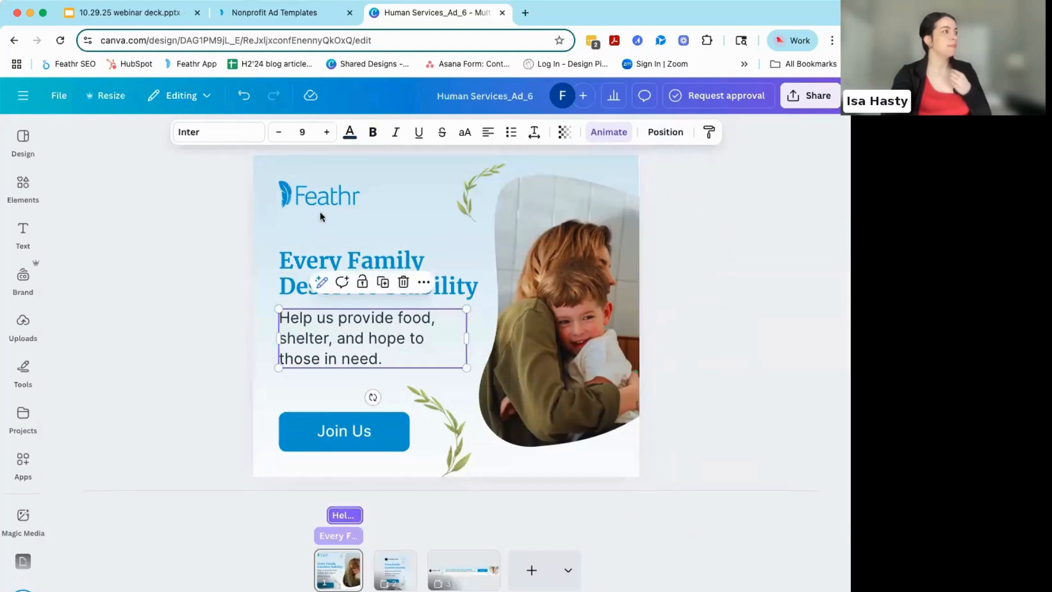
click(608, 132)
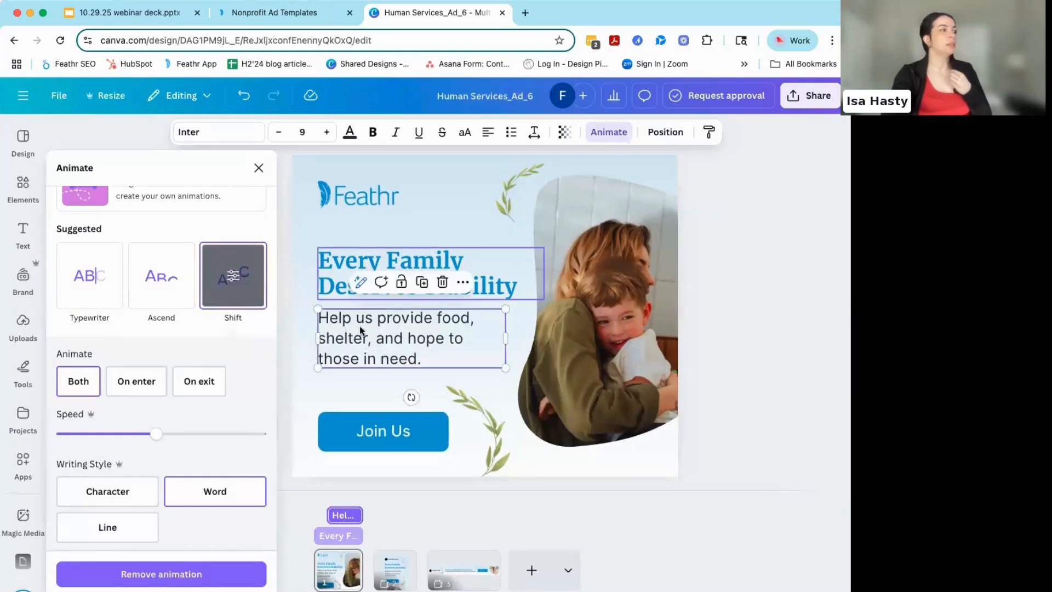
click(259, 168)
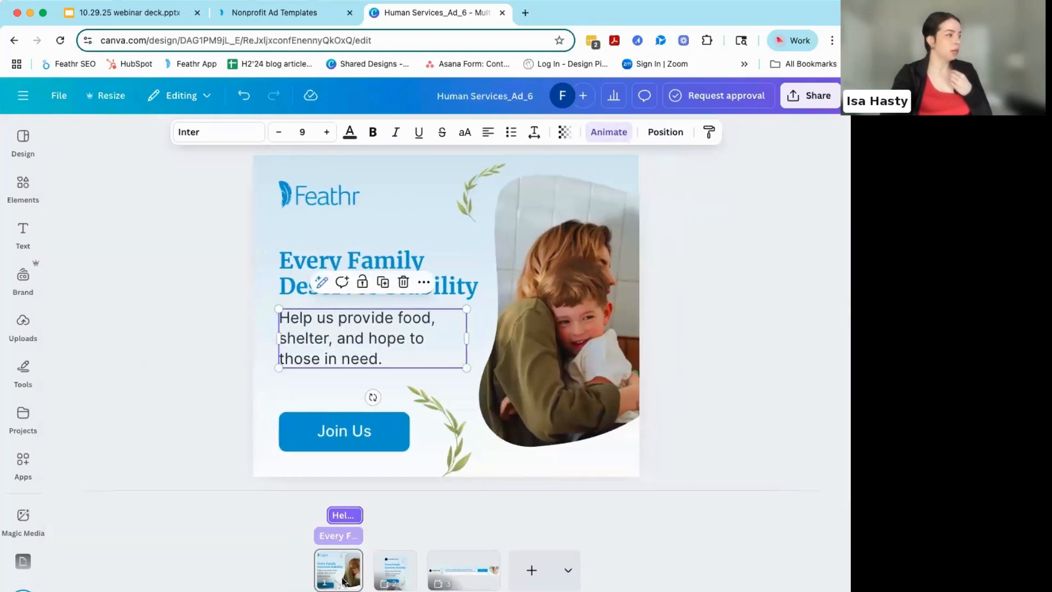
- Extend the supporting text's timing back to the start of the first page, giving it a 4.9 s duration
click(344, 581)
drag(327, 523, 316, 523)
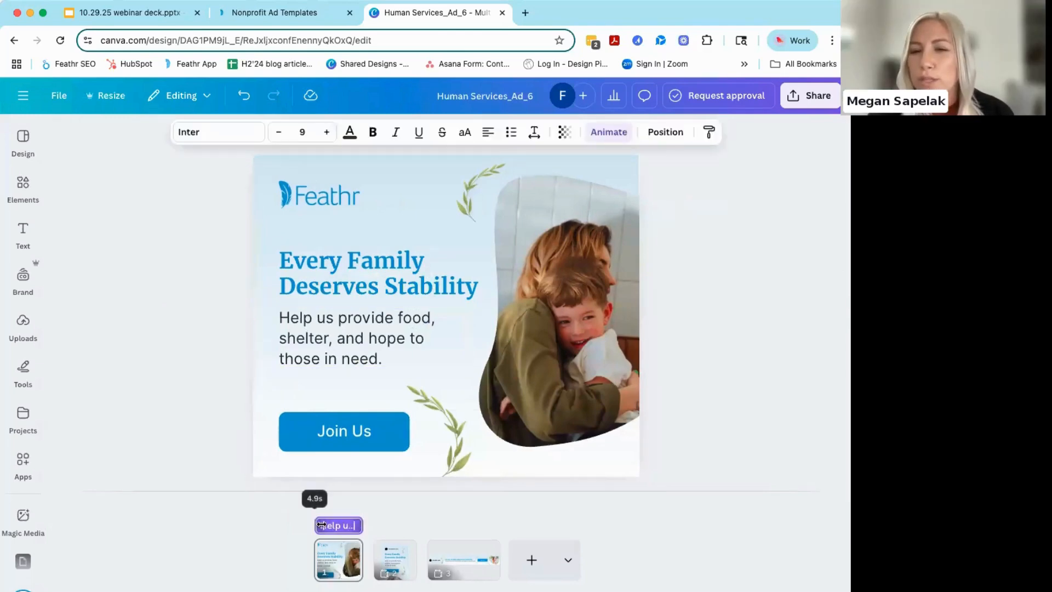
click(175, 366)
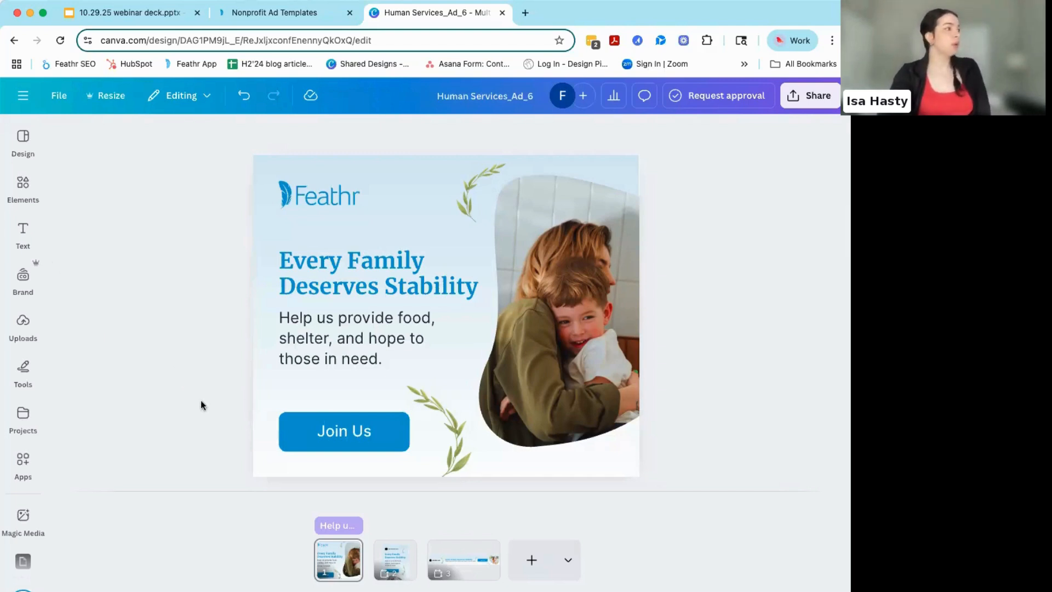
- Check the formatting options of the "Join Us" button and headline, and the brand colors available for the page background
click(304, 432)
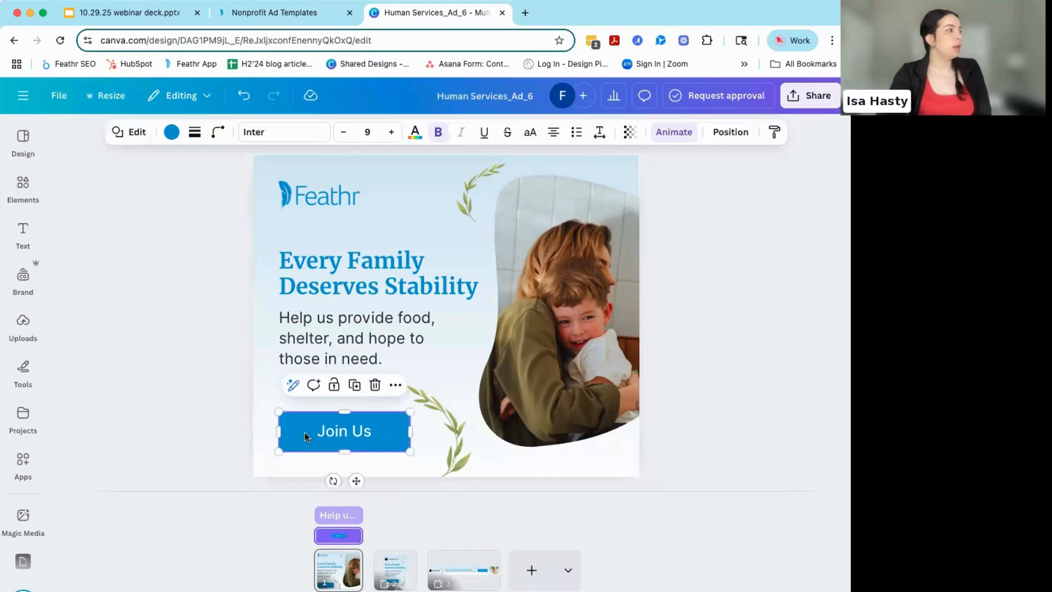
click(315, 279)
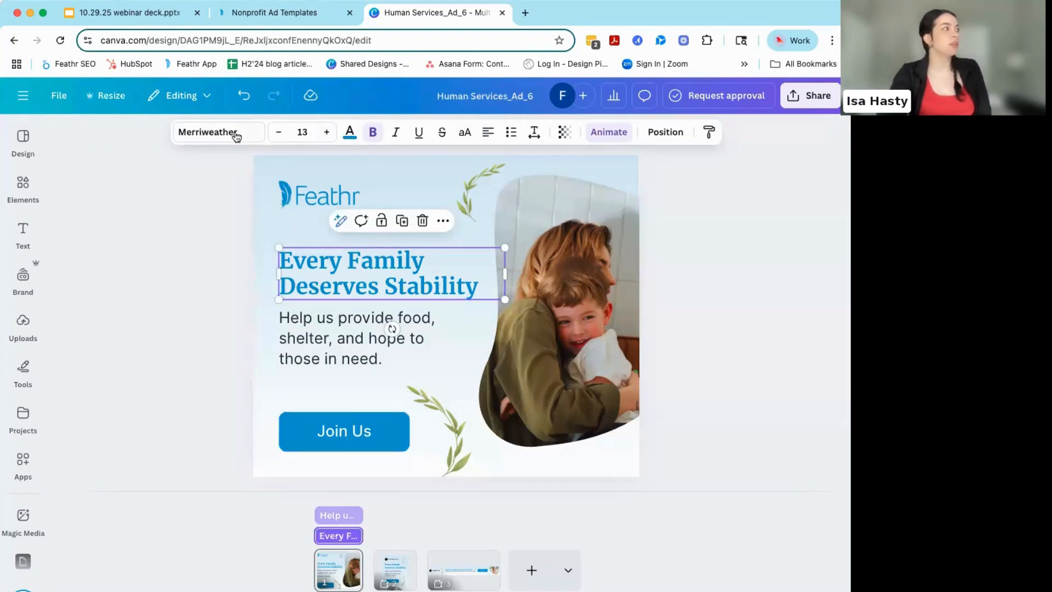
click(202, 261)
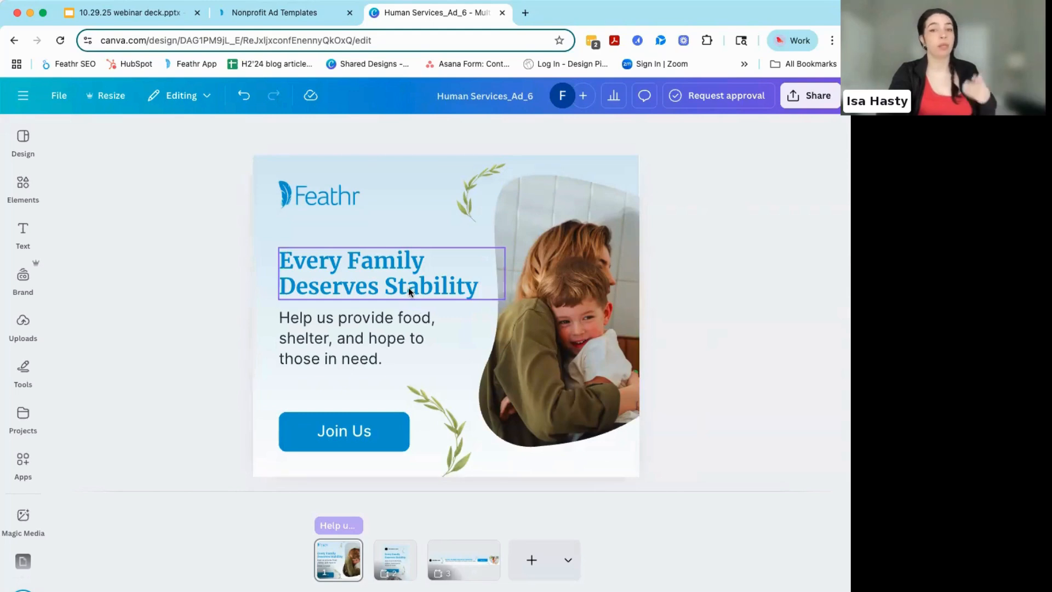
click(560, 470)
click(362, 133)
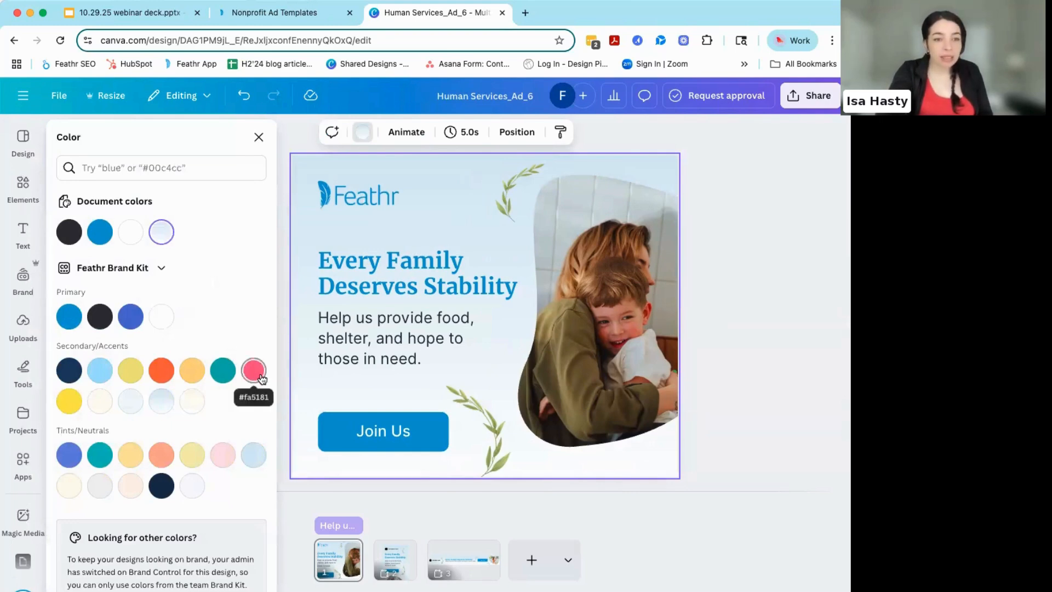
click(259, 137)
- Recolor the "Join Us" button with the orange from the Feathr Brand Kit's Secondary/Accents colors
click(352, 438)
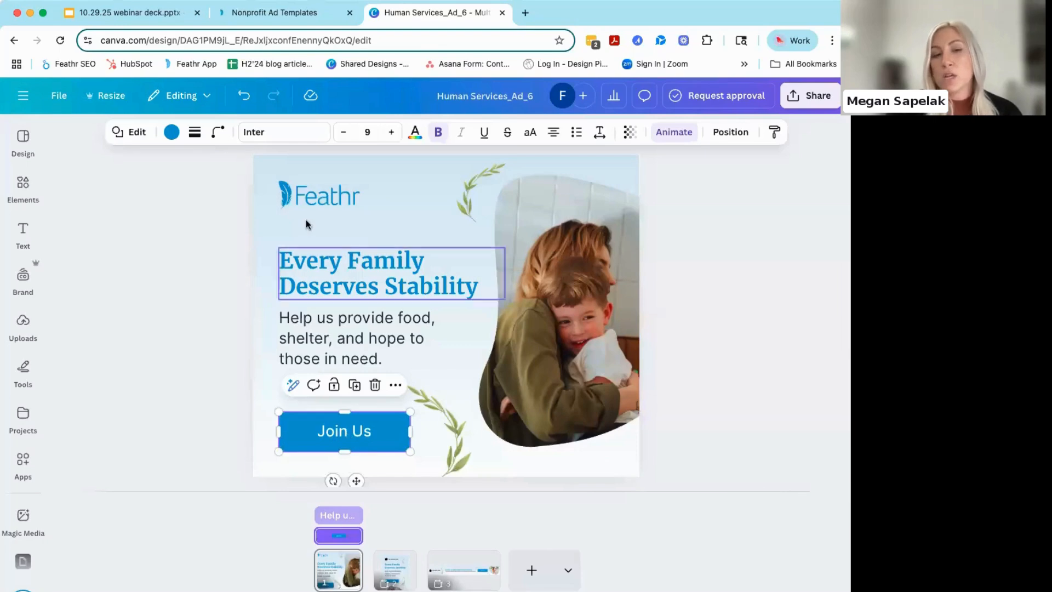
click(171, 133)
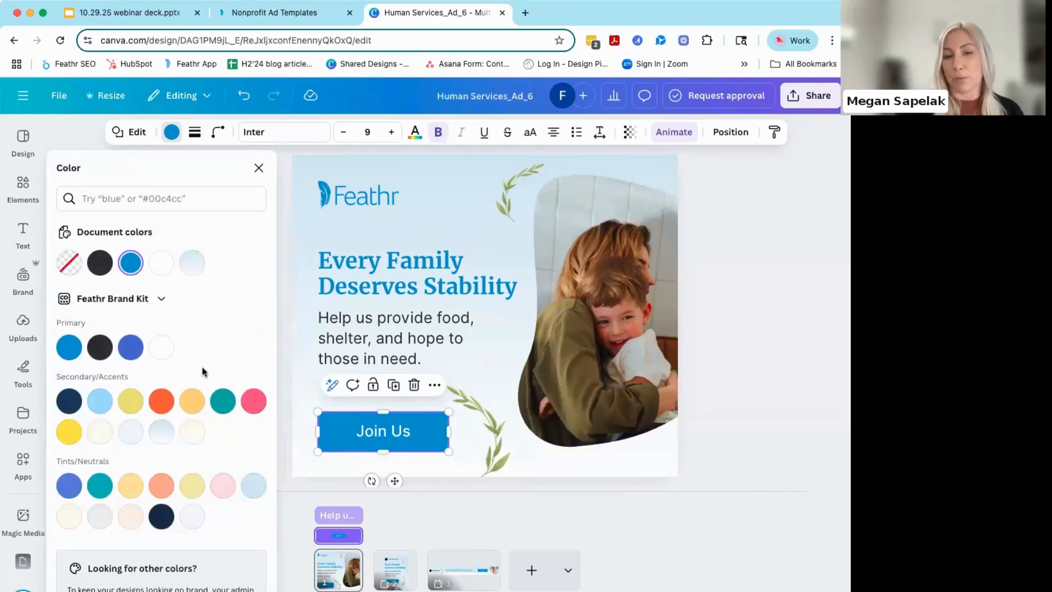
click(277, 308)
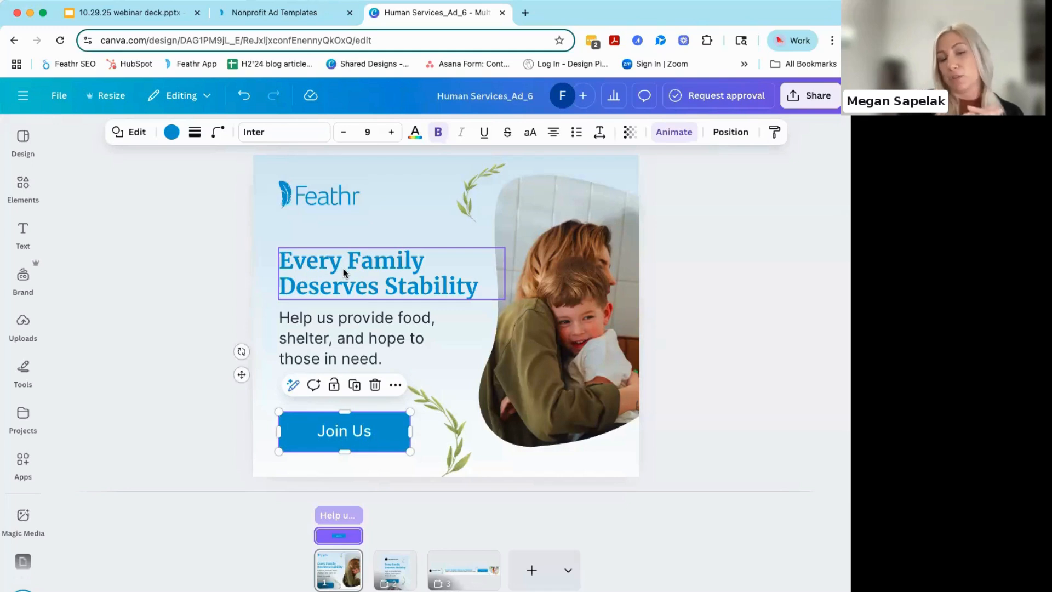
click(172, 132)
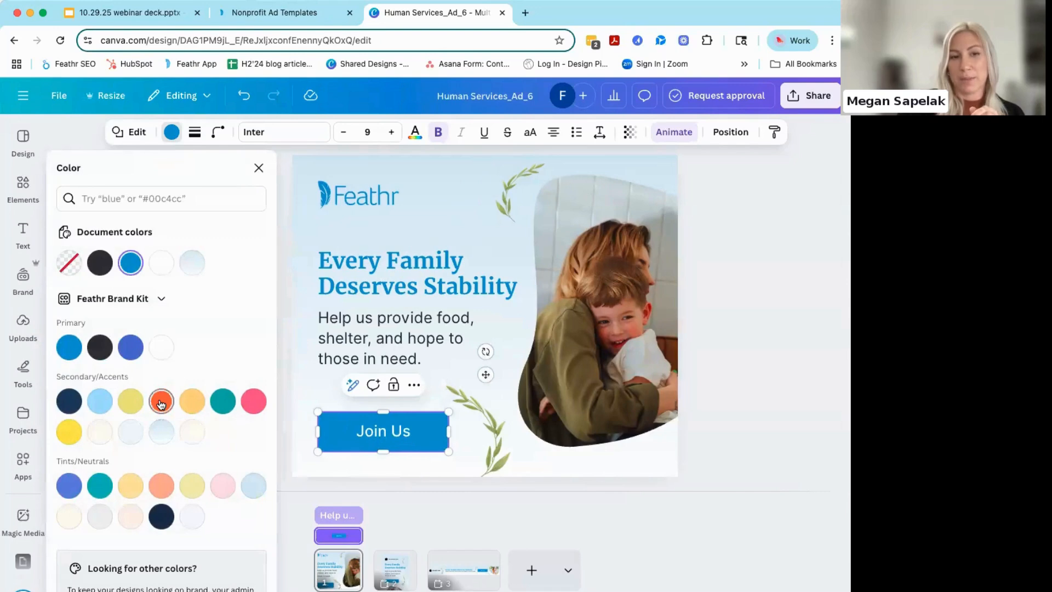
click(161, 403)
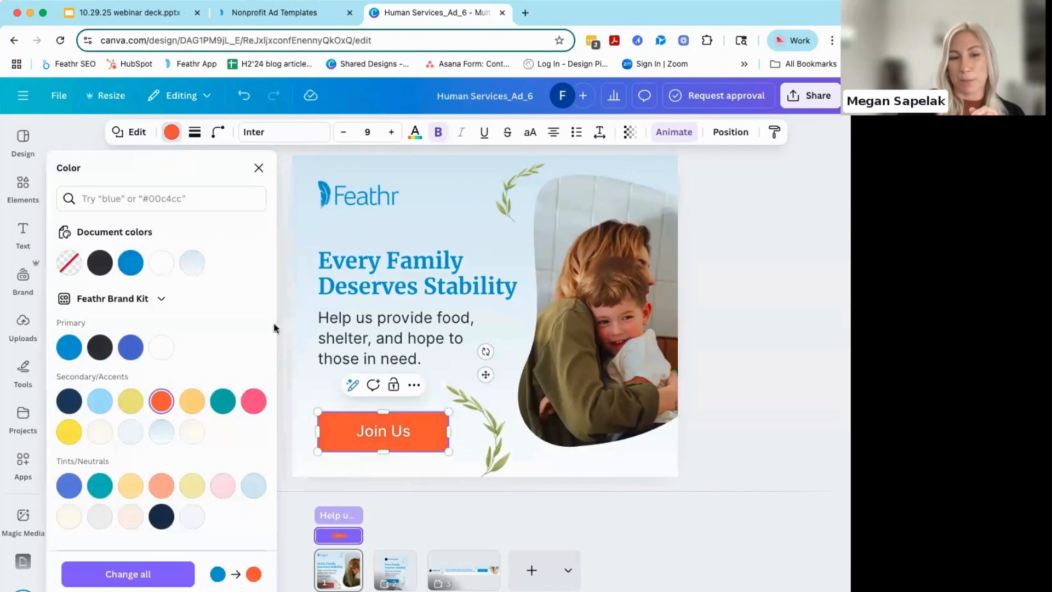
click(282, 355)
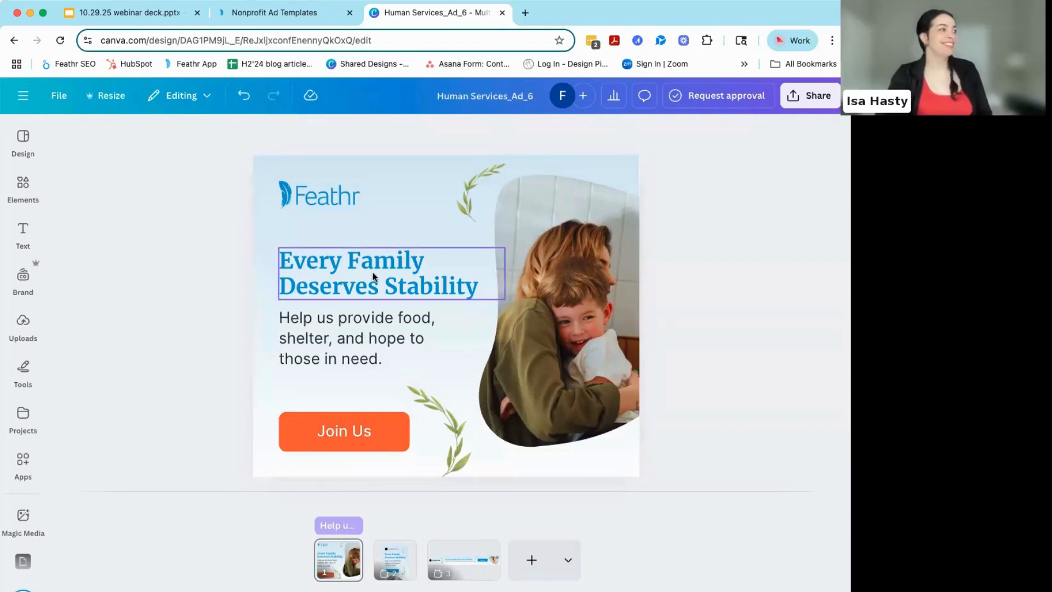
- Try the button's orange on the "Every Family Deserves Stability" headline and return the text to the brand blue
click(356, 272)
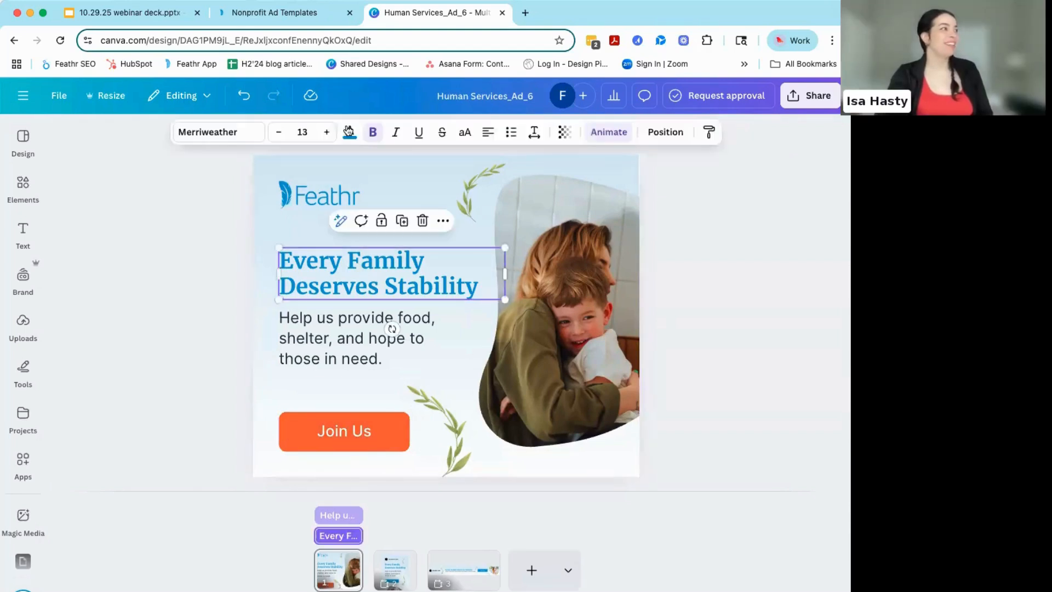
click(349, 132)
click(131, 264)
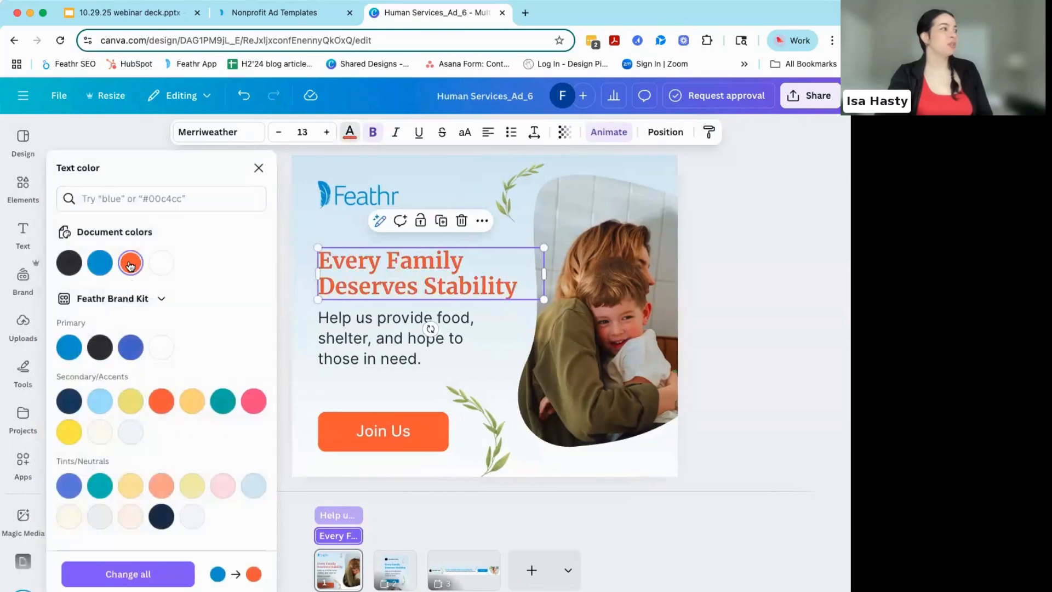
click(104, 267)
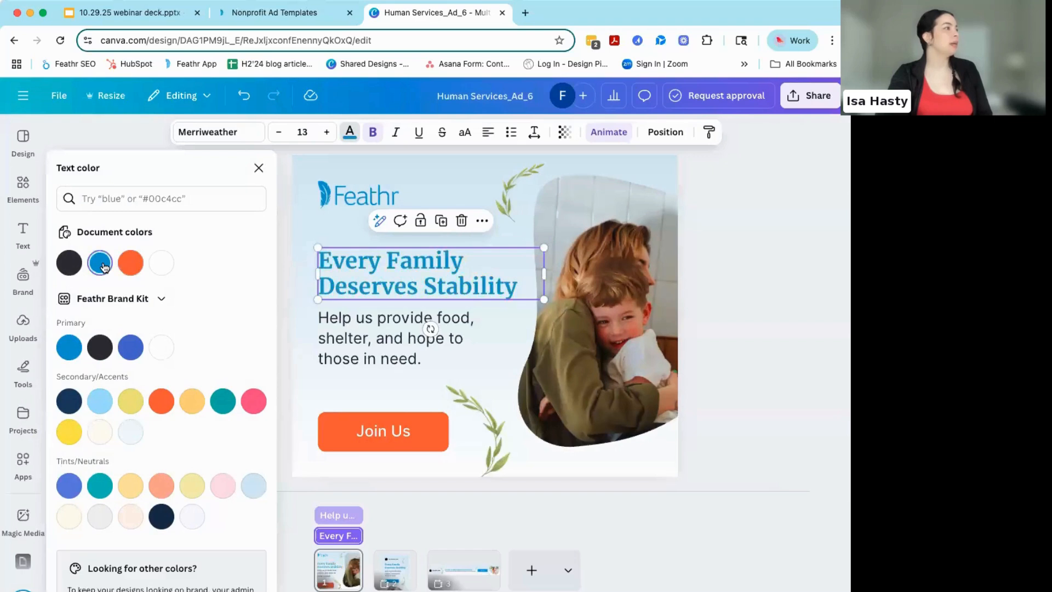
- Replace the blue Feathr logo with the black wordmark version from the brand logos, scaled down into the same spot above the headline
click(350, 198)
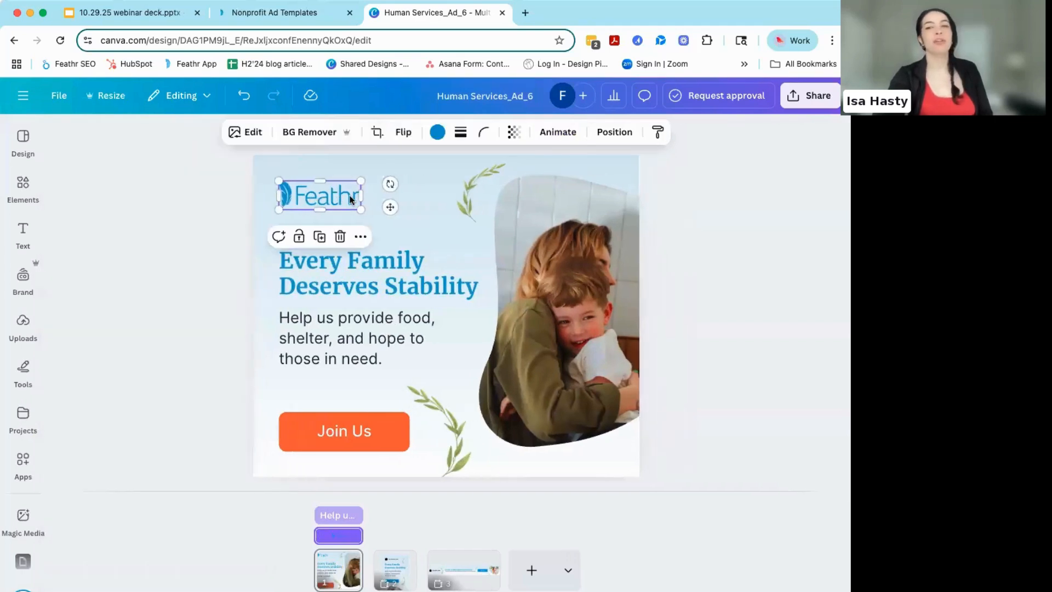
key(Delete)
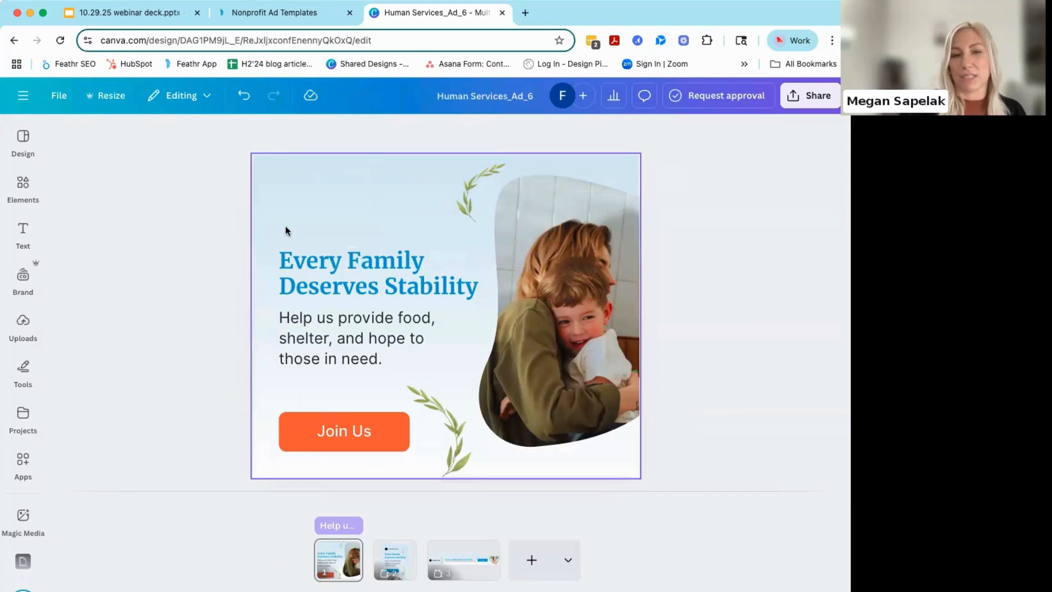
click(23, 277)
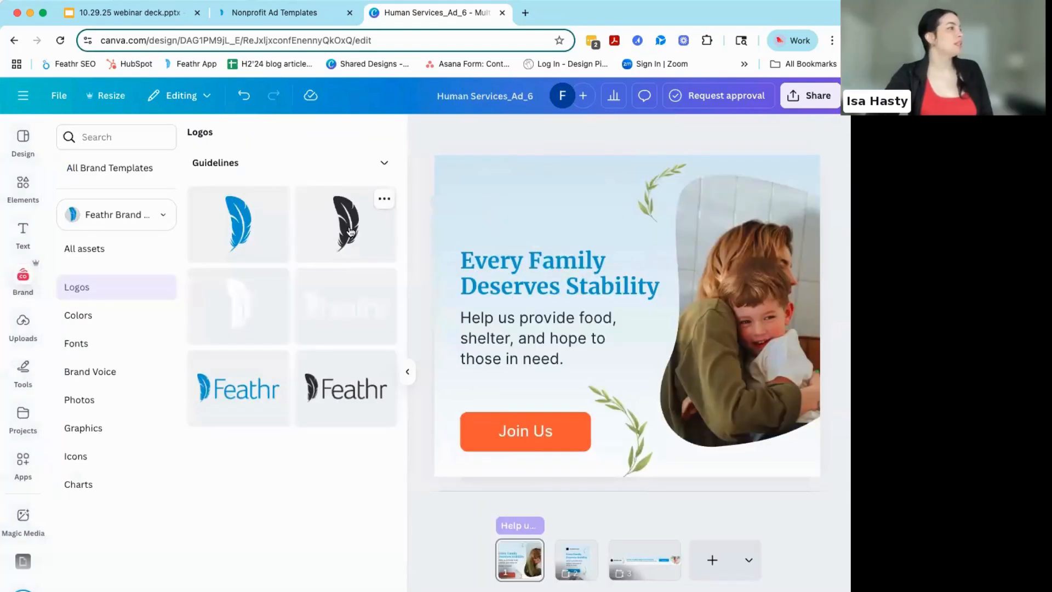
click(348, 390)
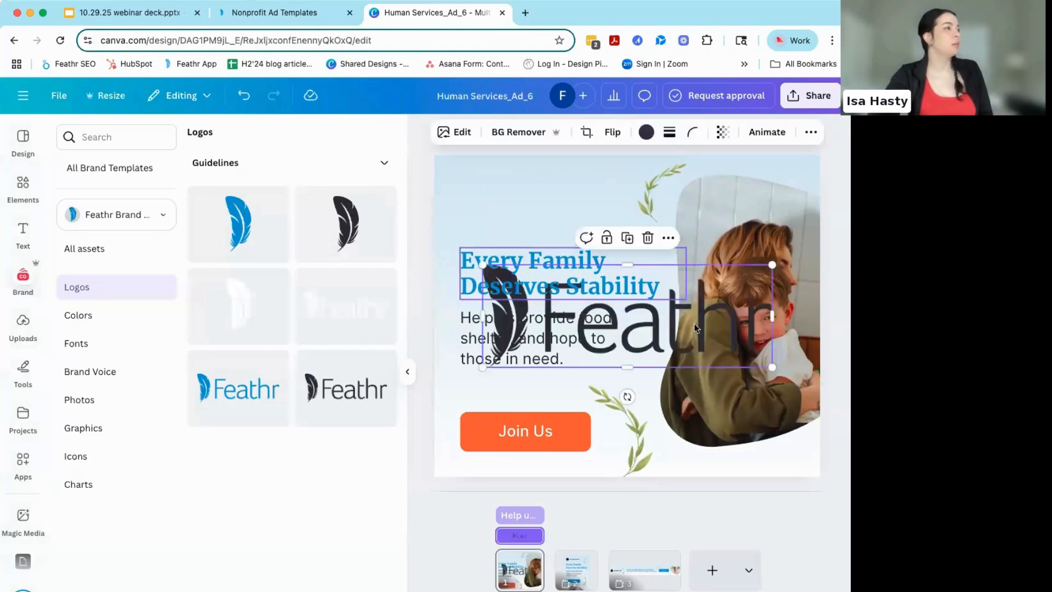
drag(772, 365, 515, 190)
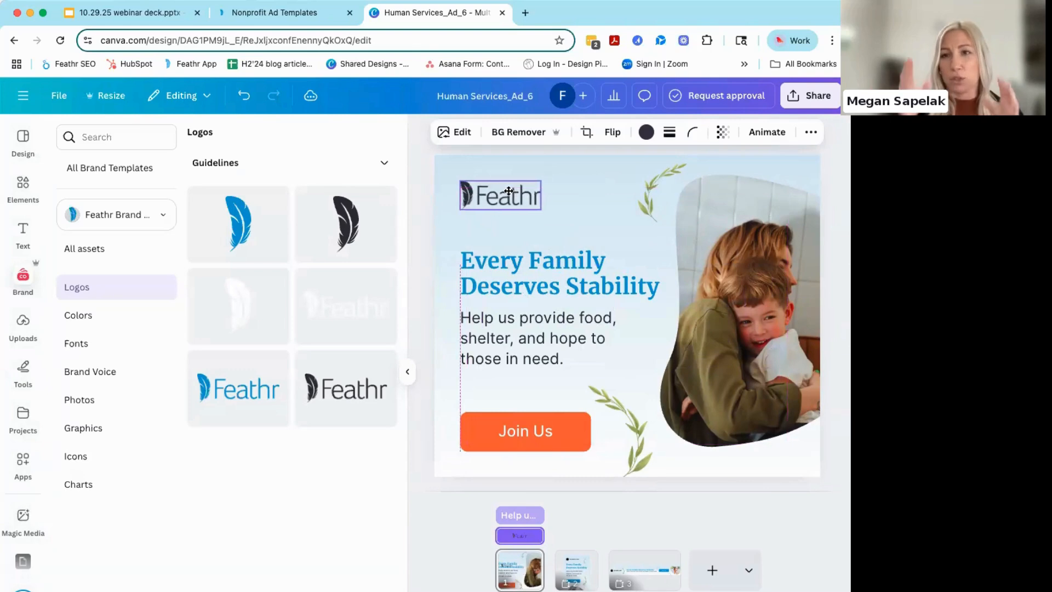
click(416, 195)
click(407, 371)
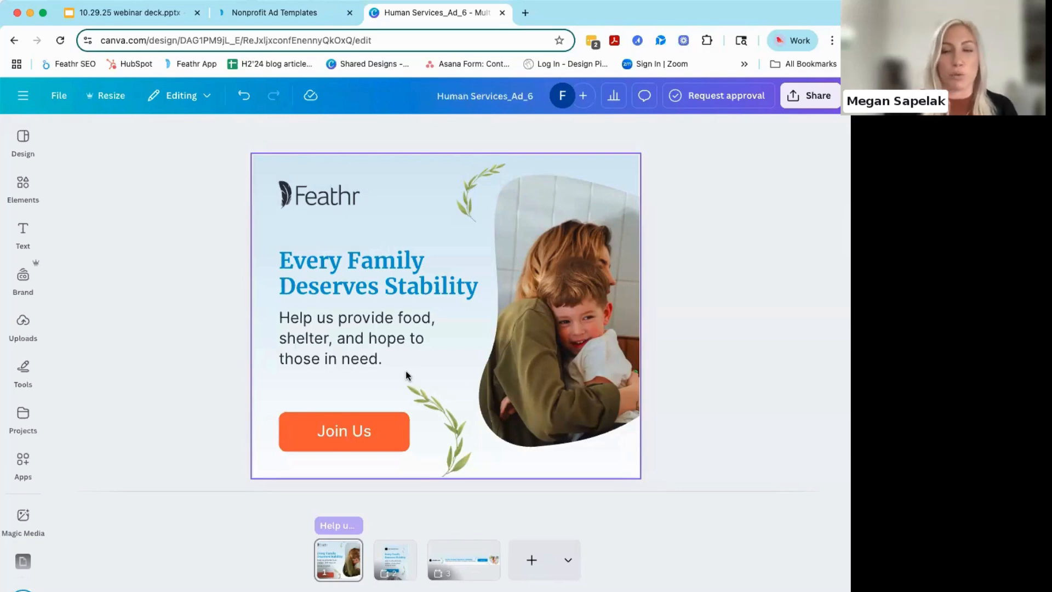
- Replace the Feathr wordmark with the black feather icon from the brand logos, scaled down into the same spot above the headline
click(315, 194)
click(160, 228)
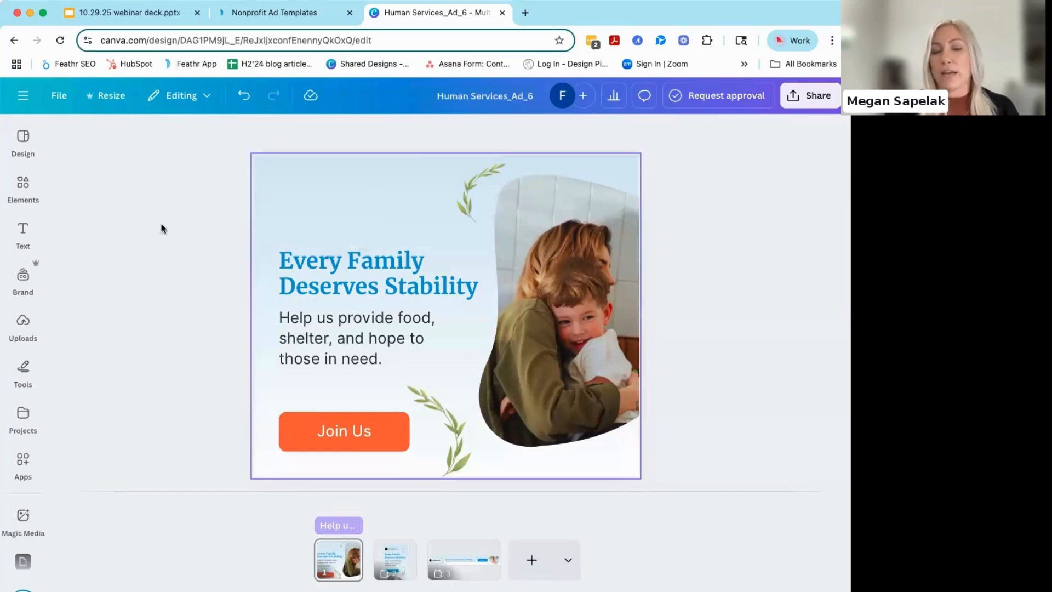
click(31, 274)
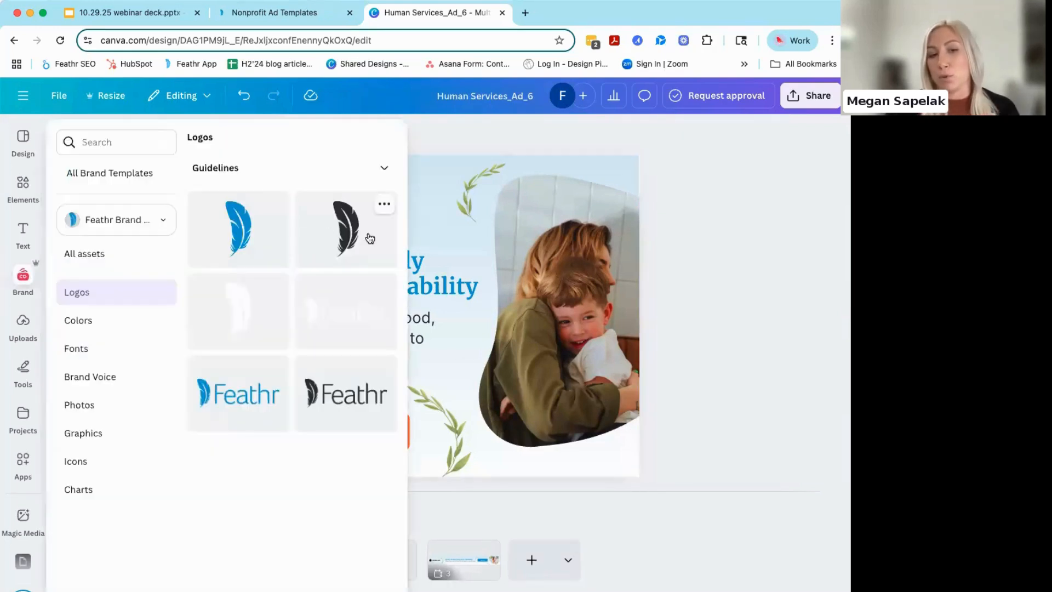
click(320, 233)
drag(396, 202, 300, 207)
click(217, 201)
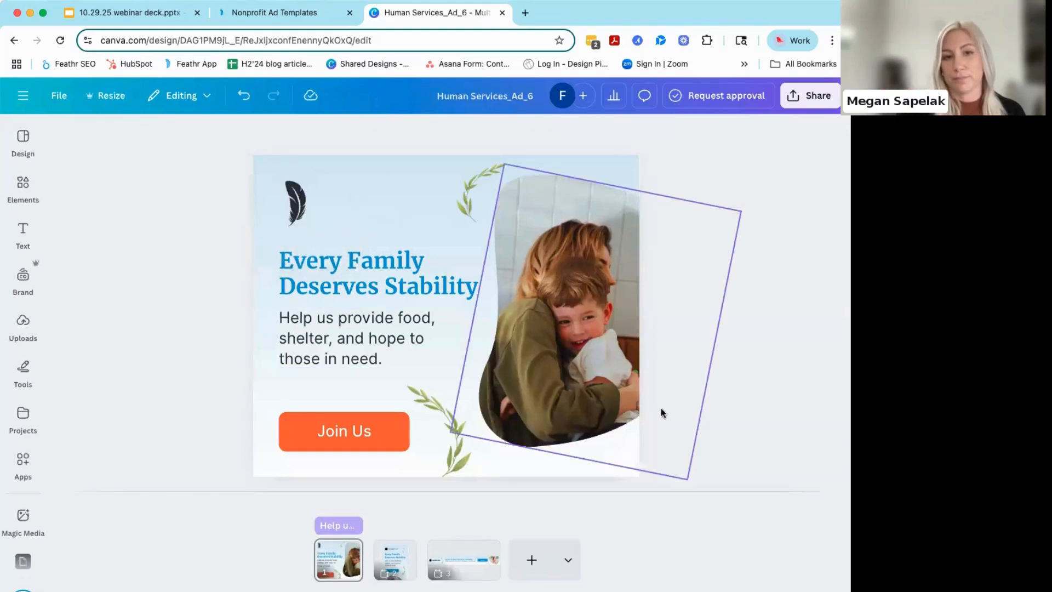
- Compare the vertical ad and the wide banner with the customized ad on the first page
click(396, 561)
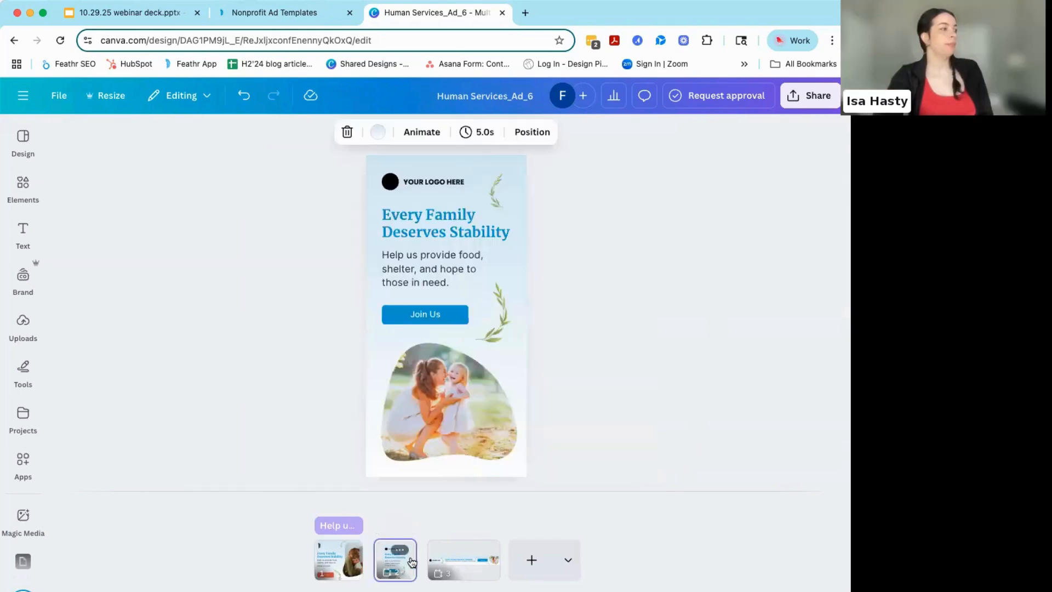
click(465, 564)
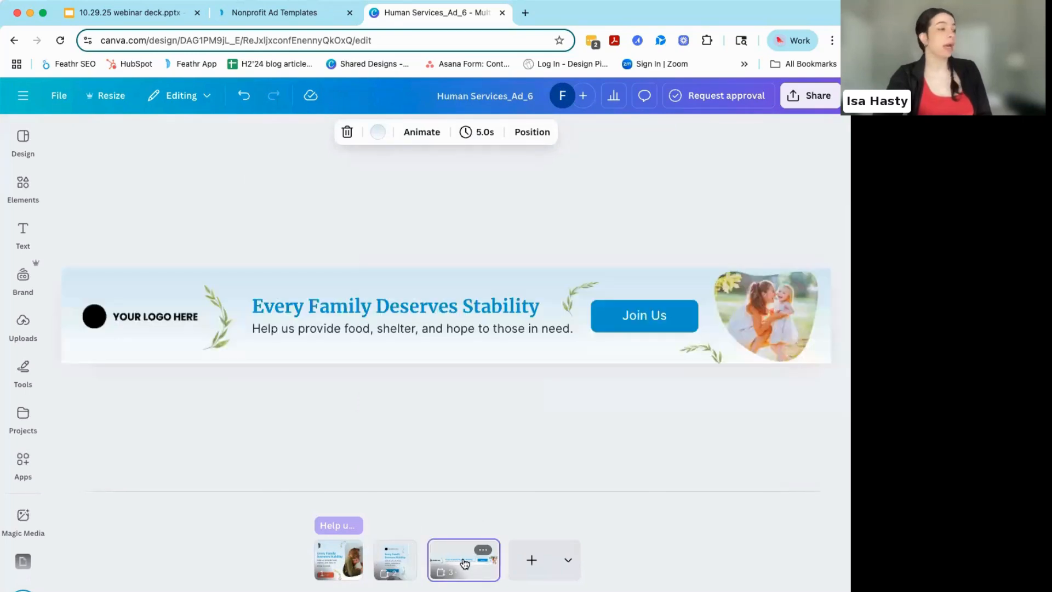
click(343, 560)
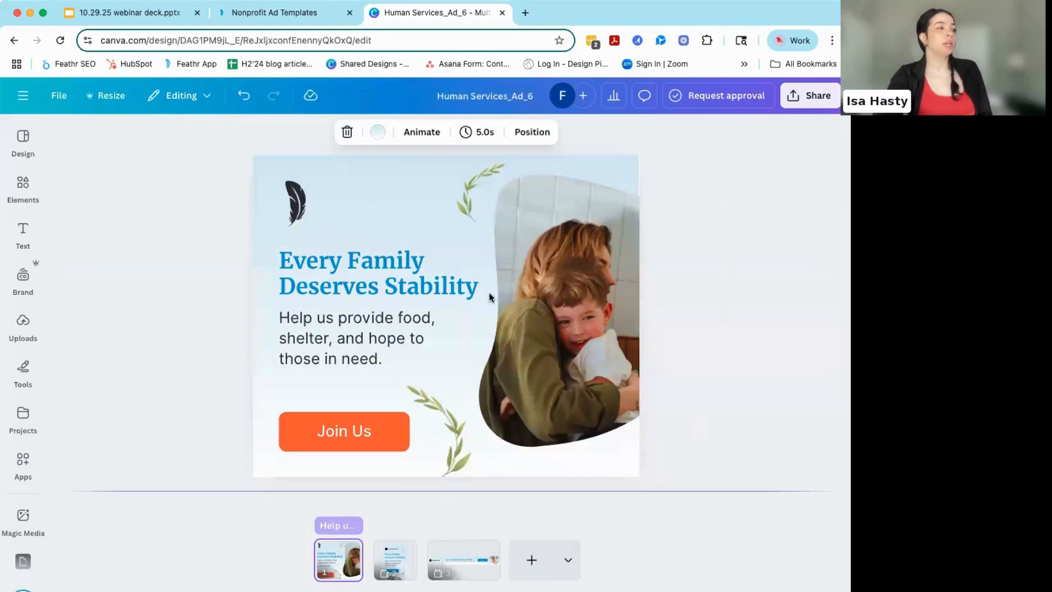
- Replace the wide banner's photo with the "mom hugging child" result showing a child in a red shirt, and rotate it upright
click(457, 563)
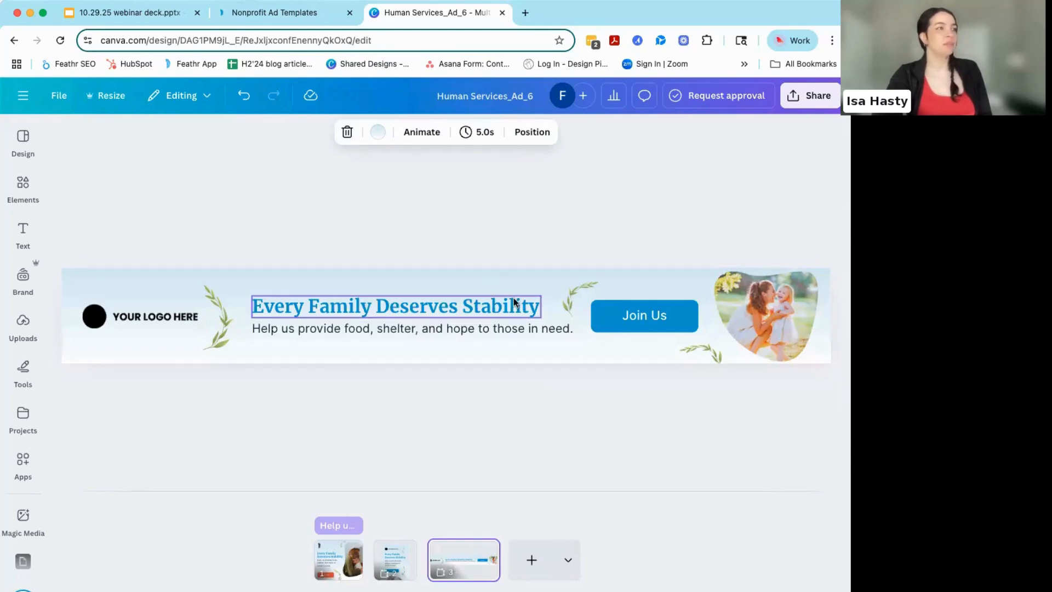
click(766, 308)
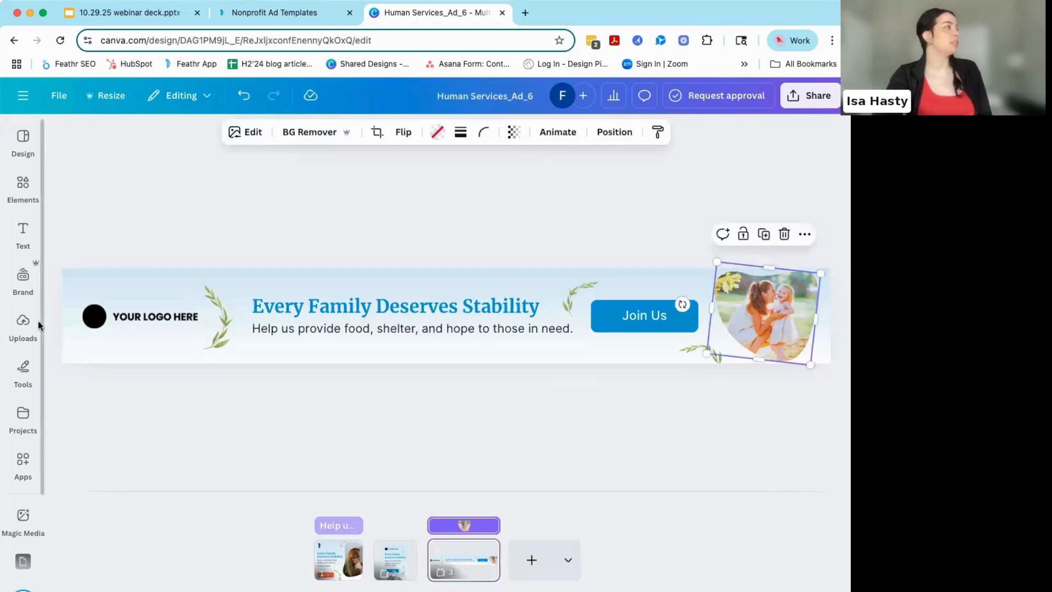
click(24, 193)
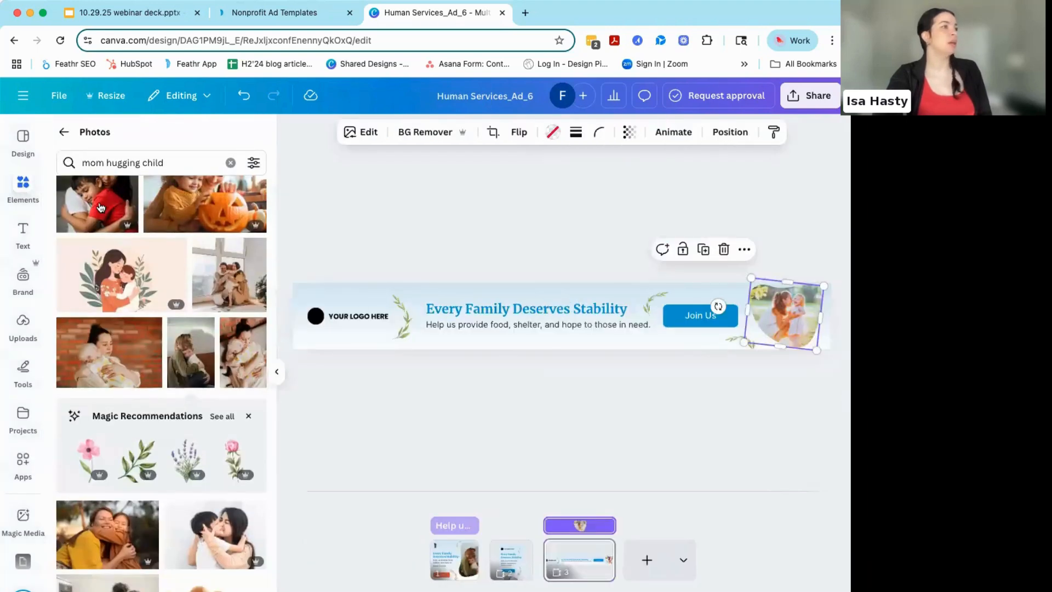
drag(101, 207, 784, 320)
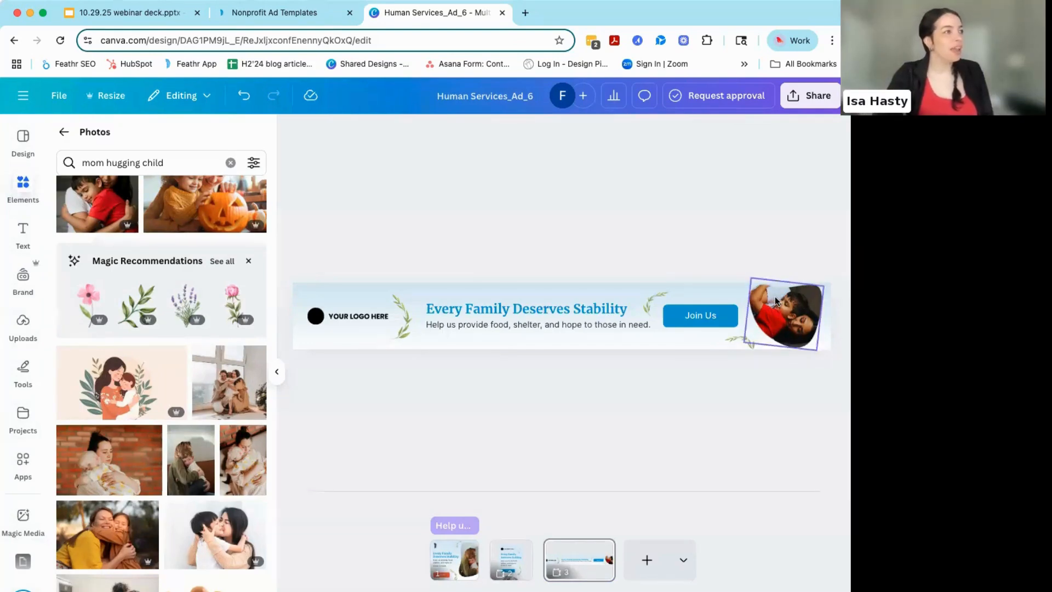
click(764, 314)
drag(780, 351, 782, 381)
click(727, 408)
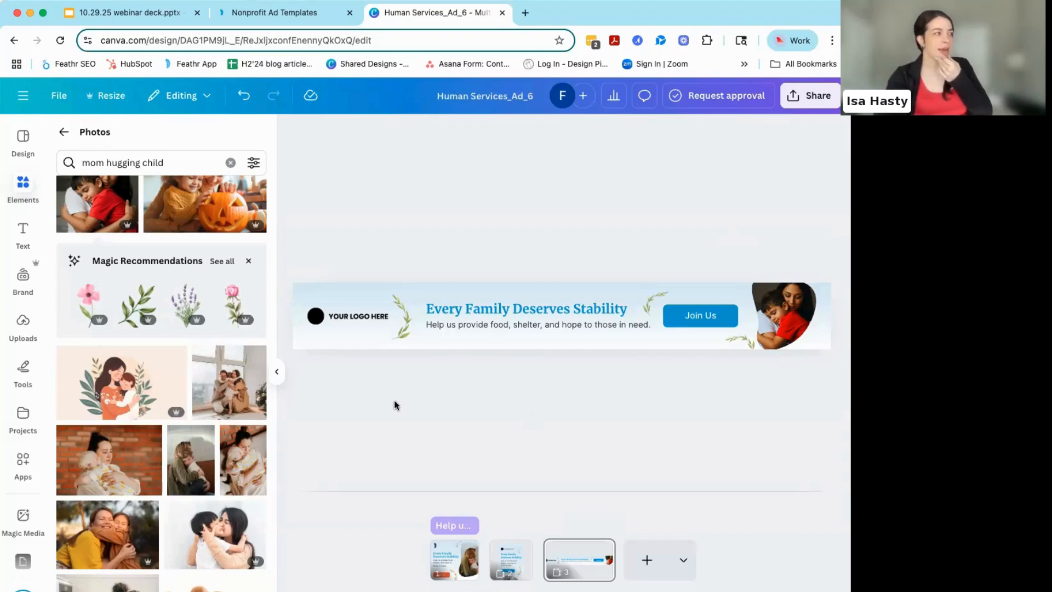
click(277, 371)
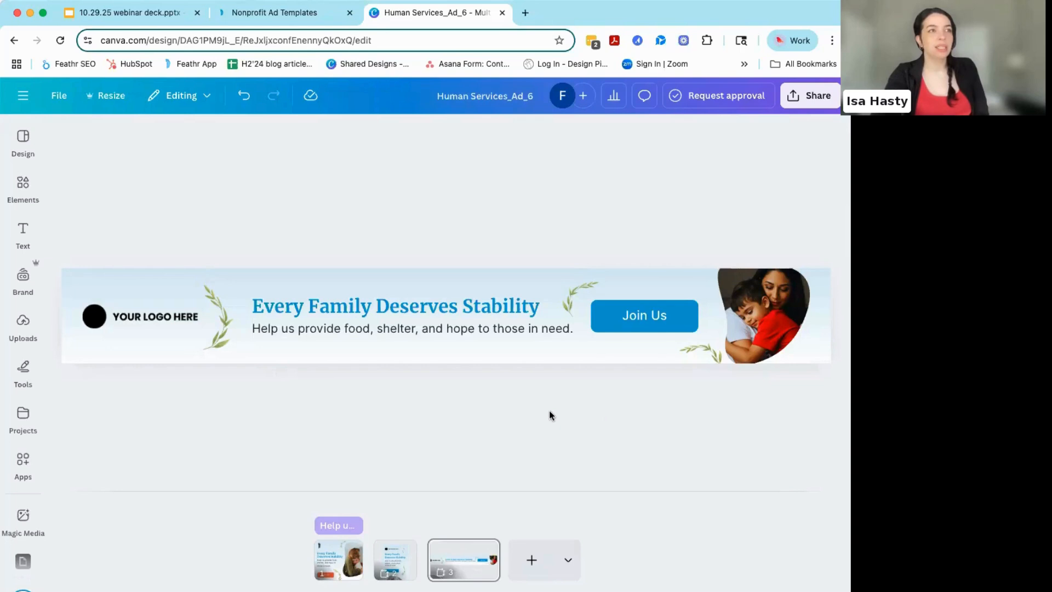
- Remove the Shift text animation from the "Every Family Deserves Stability" headline on the first page
click(338, 561)
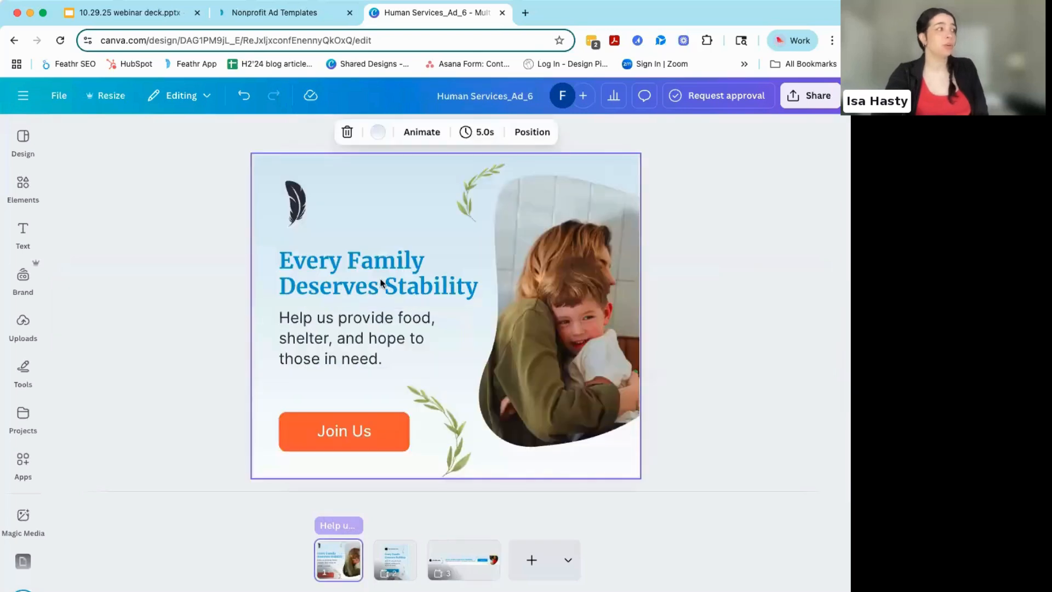
click(347, 267)
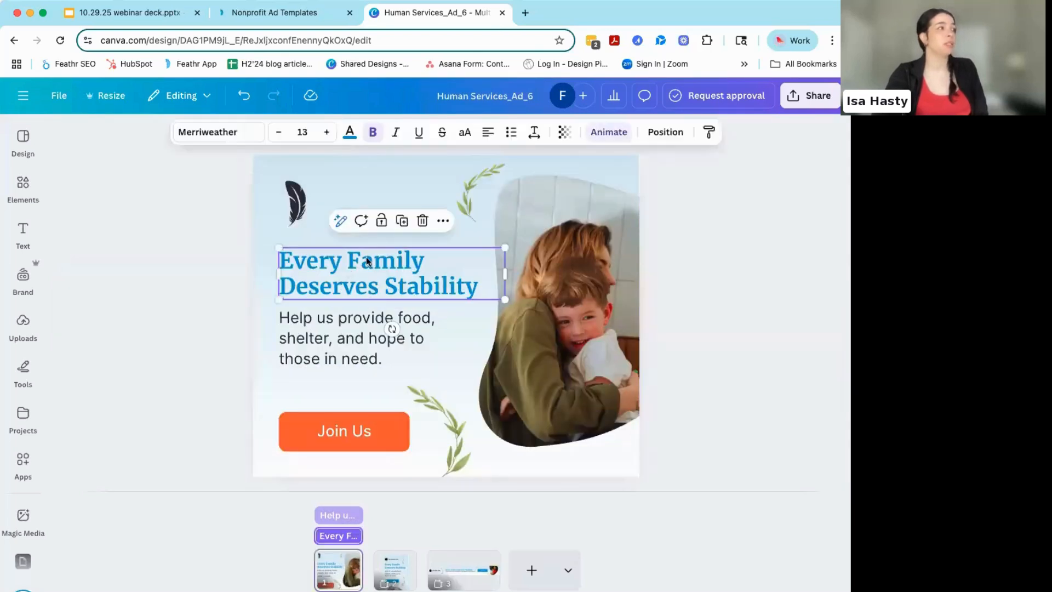
click(608, 131)
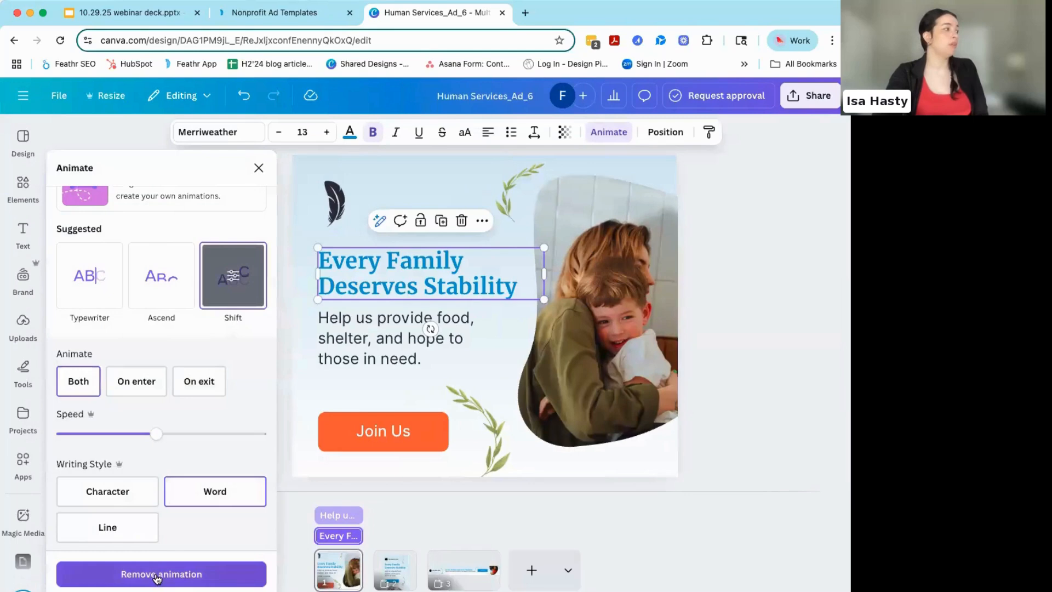
click(81, 380)
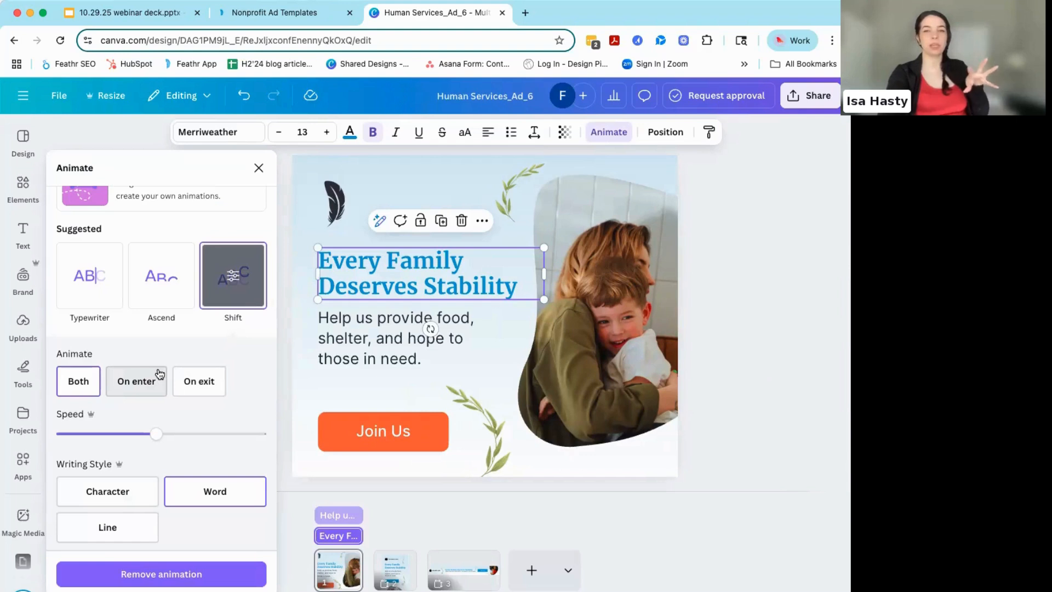
click(138, 382)
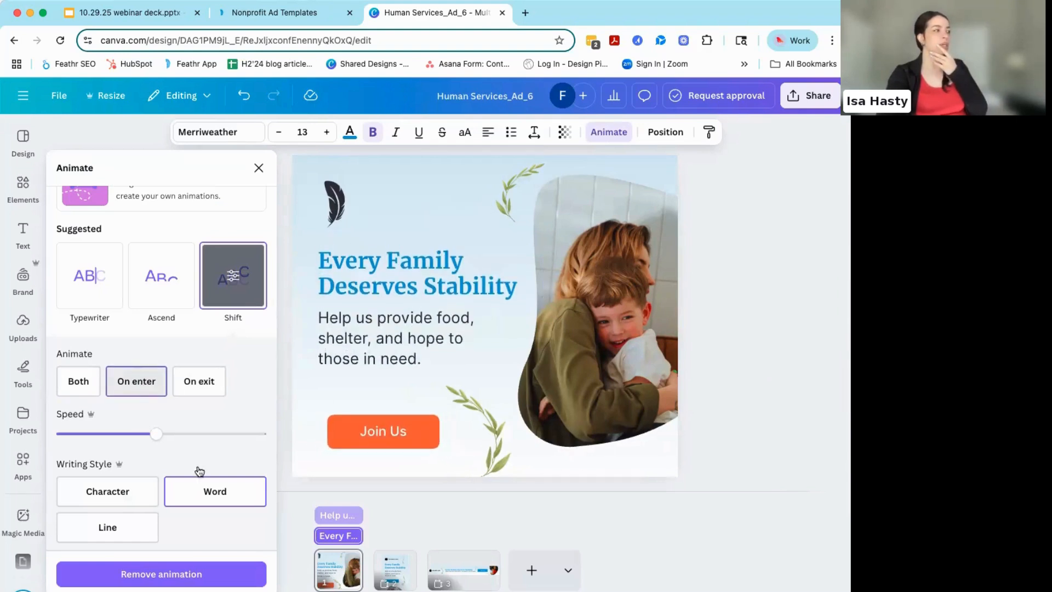
click(155, 574)
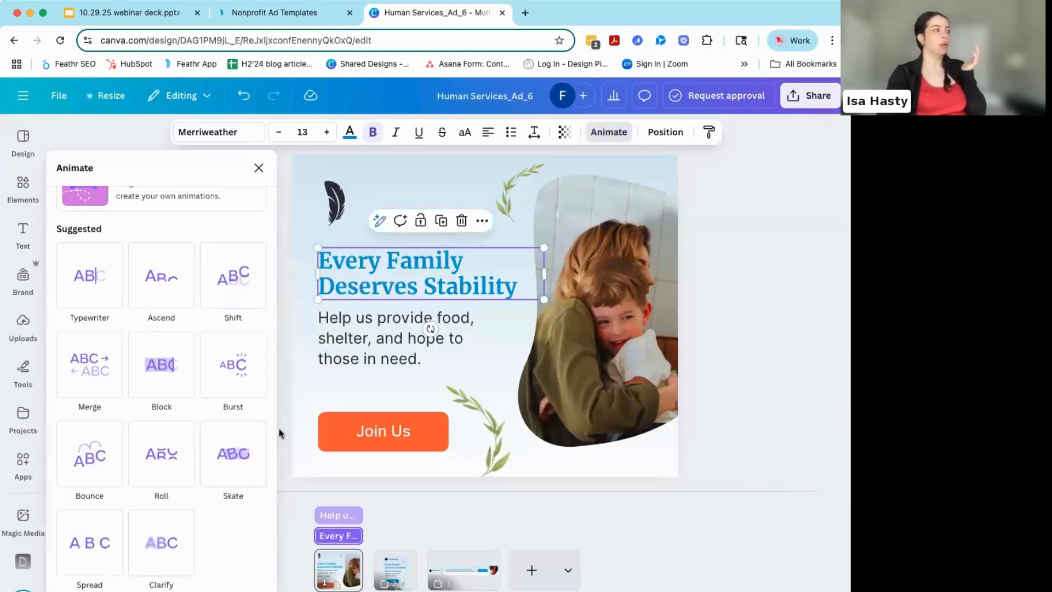
click(368, 280)
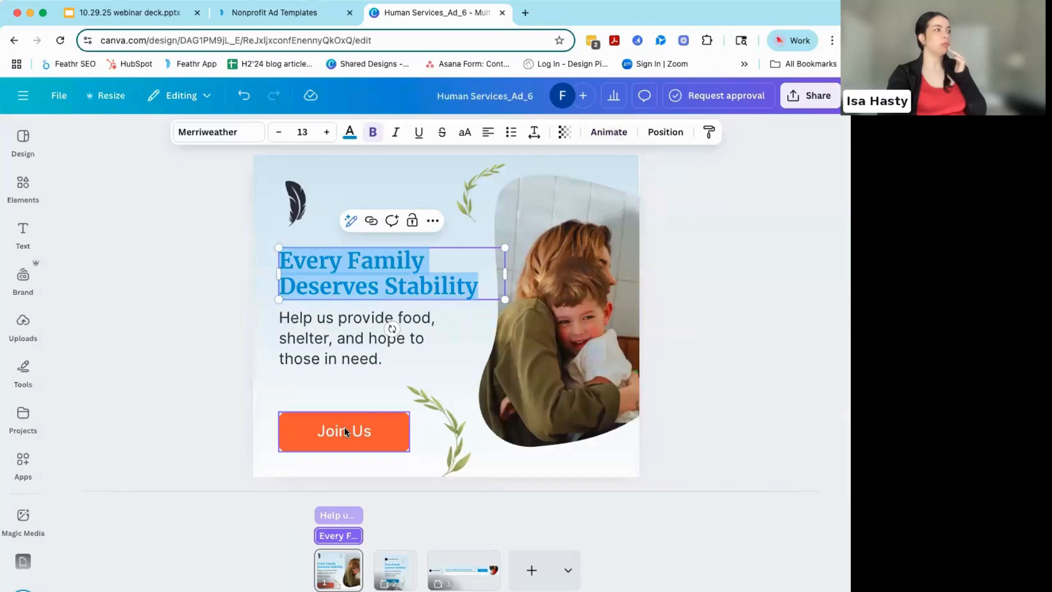
- Check the animation options and add-on effects available for the "Join Us" button
click(344, 430)
click(674, 131)
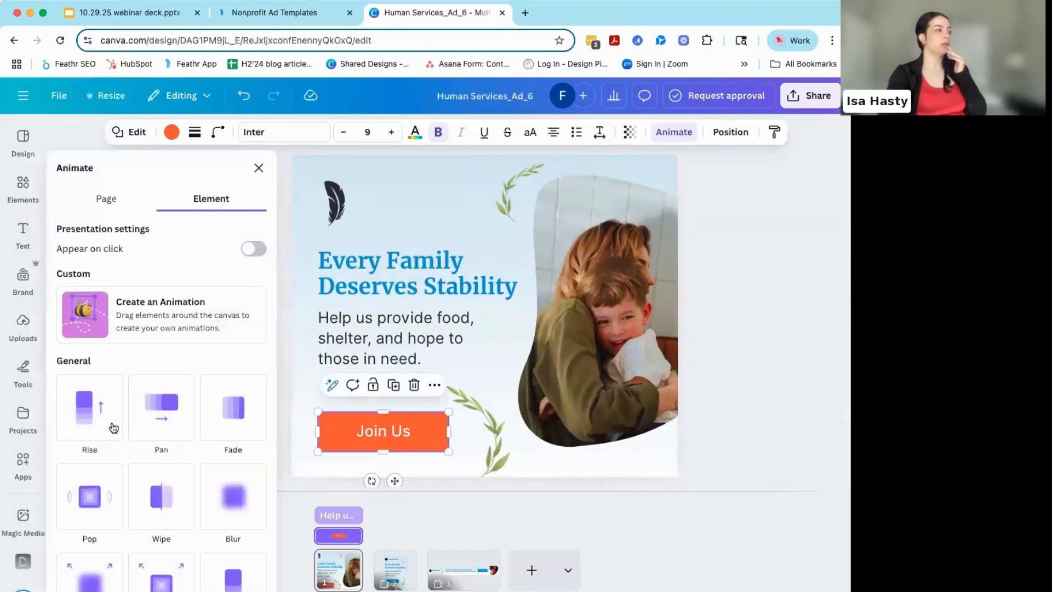
scroll(144, 423, down, 8)
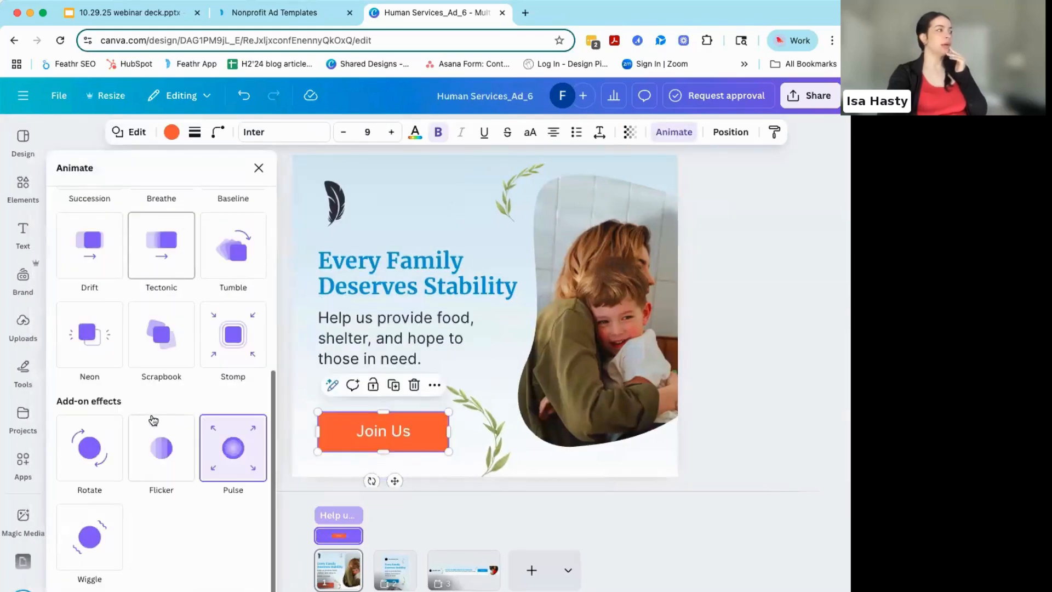
scroll(154, 421, up, 8)
click(259, 168)
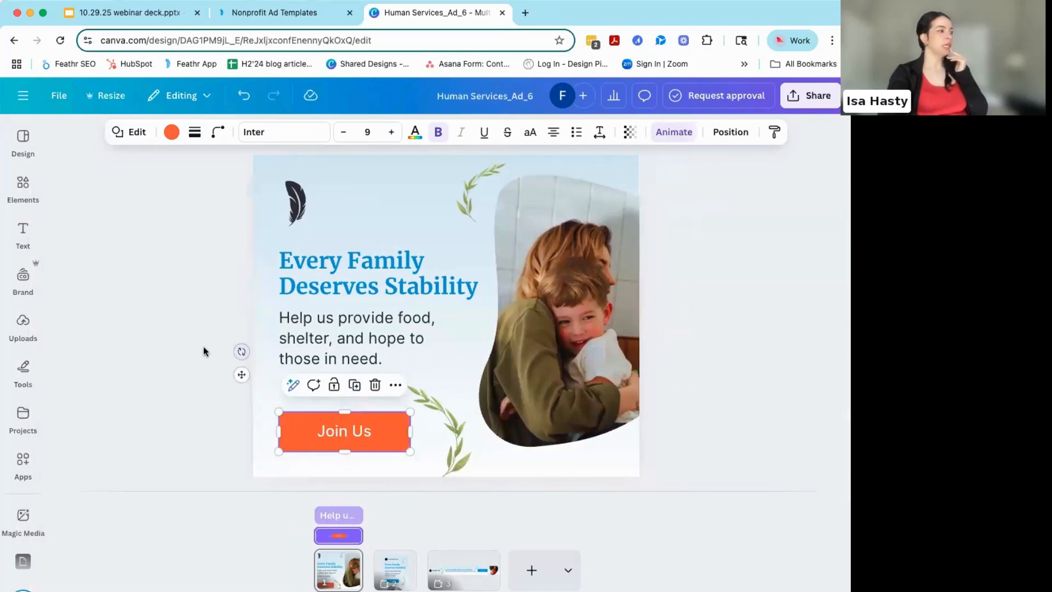
click(202, 347)
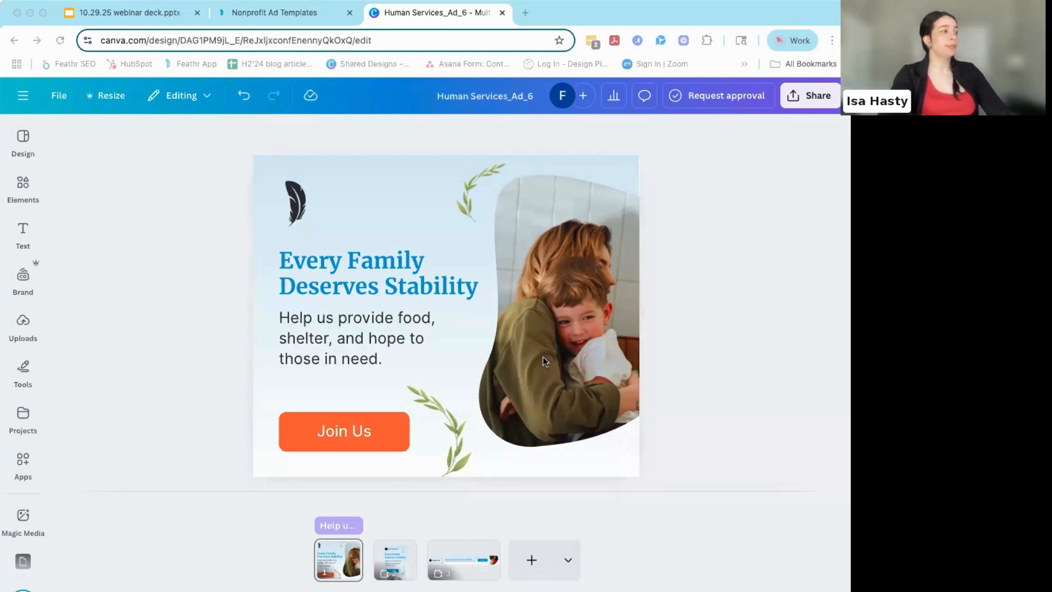
- Review the Feathr Brand Kit colors offered for the first ad's page background
click(268, 378)
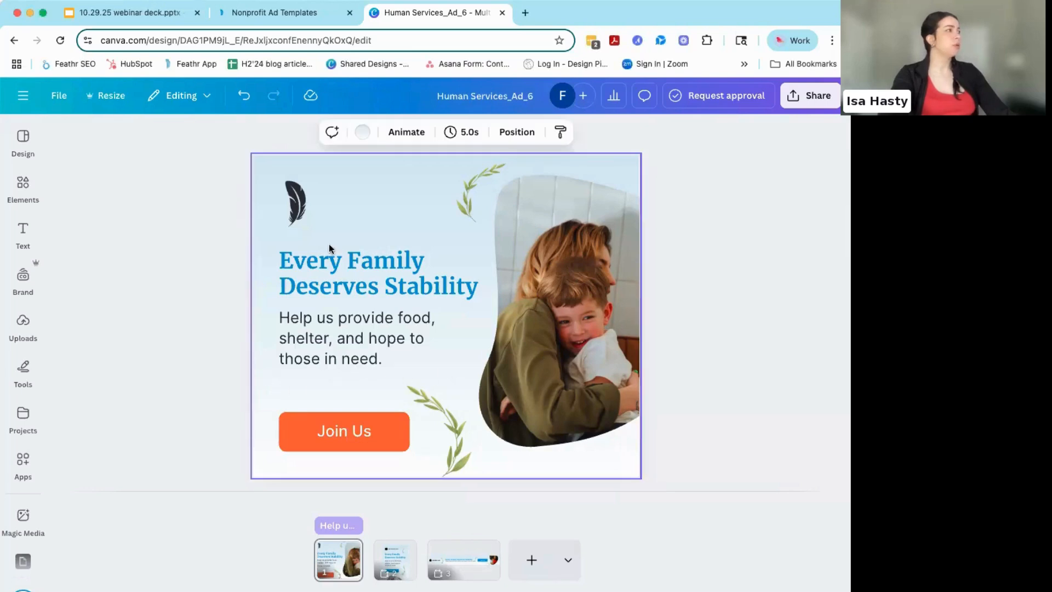
click(363, 133)
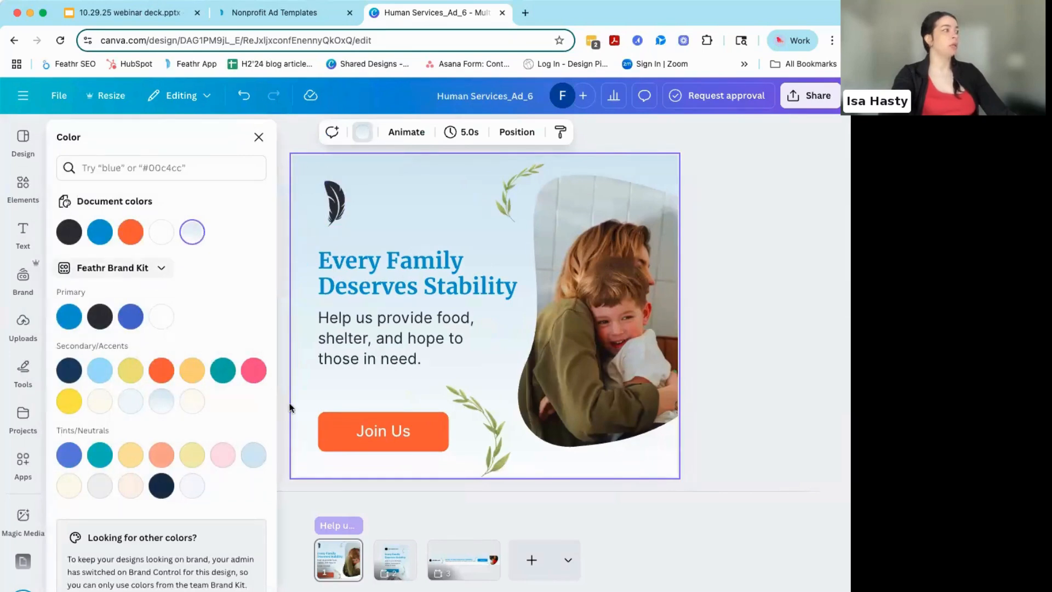
click(259, 137)
- Change the vertical ad's background to the pale peach from the Feathr Brand Kit's Tints/Neutrals, trying the pale cream tint as well
click(393, 562)
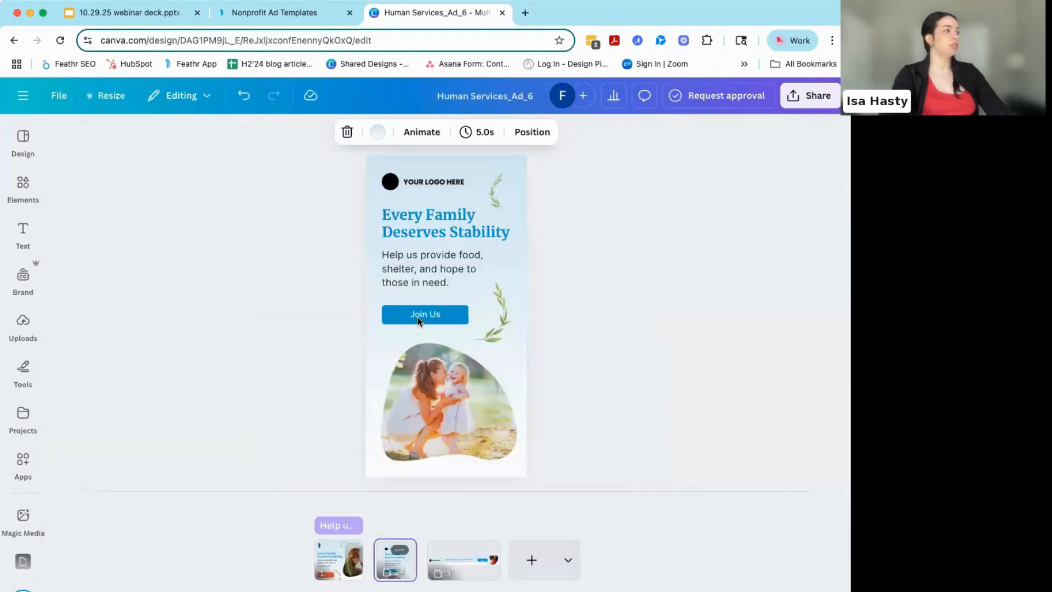
click(370, 197)
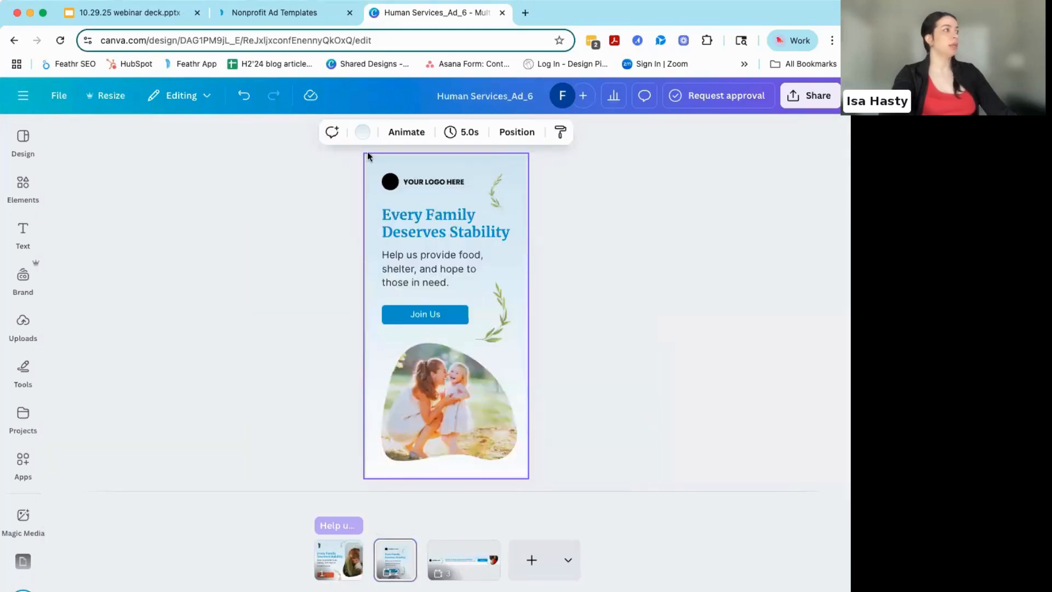
click(361, 135)
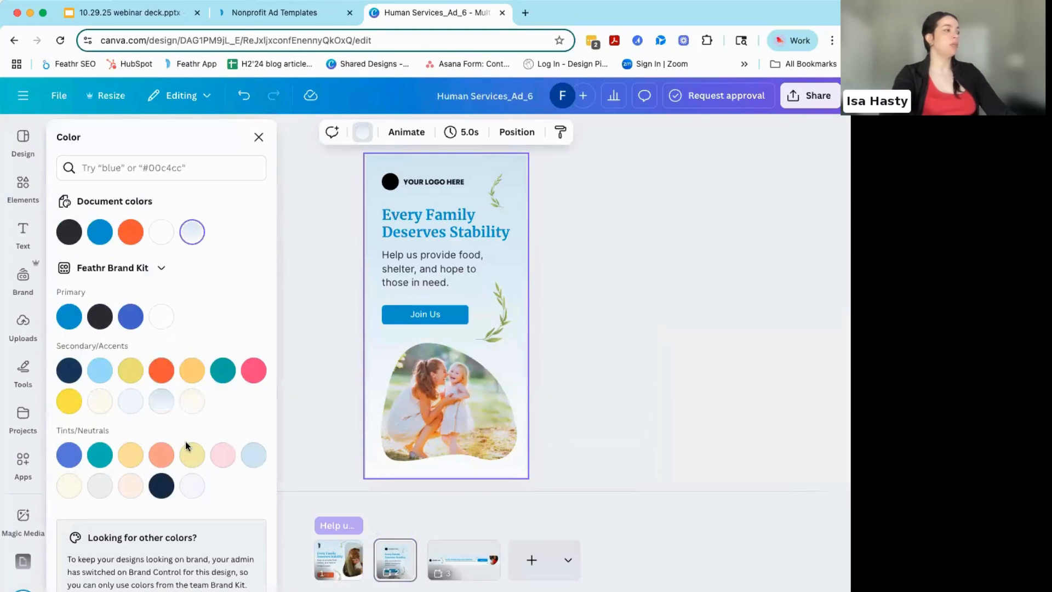
click(130, 486)
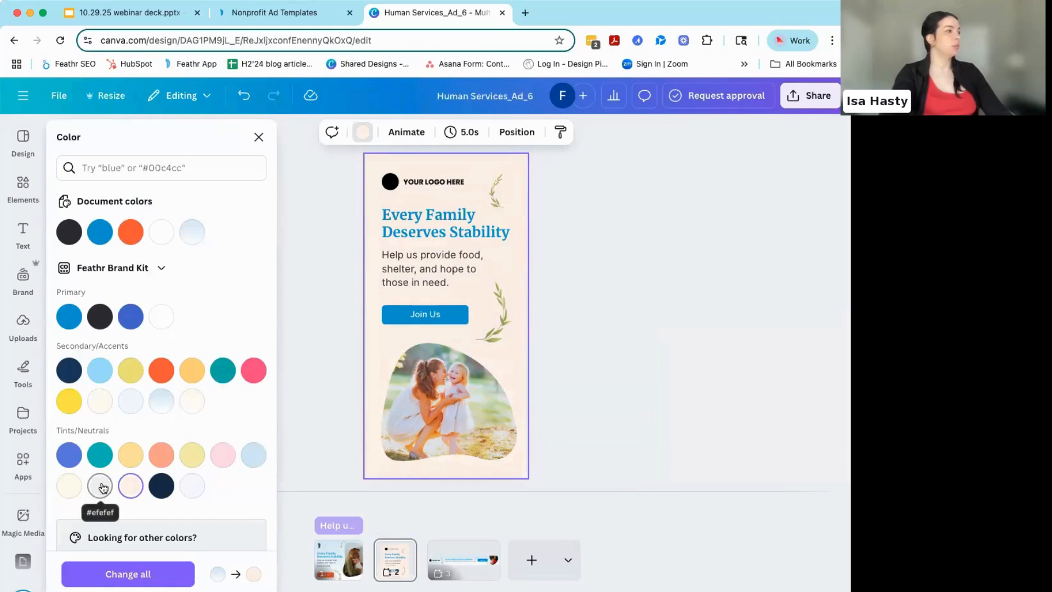
click(69, 486)
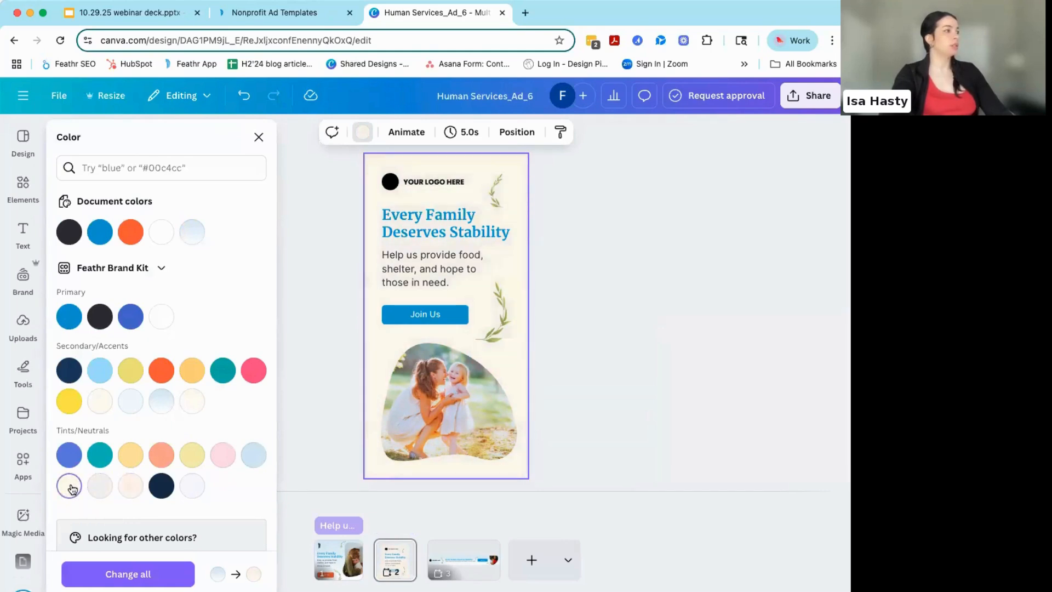
click(131, 487)
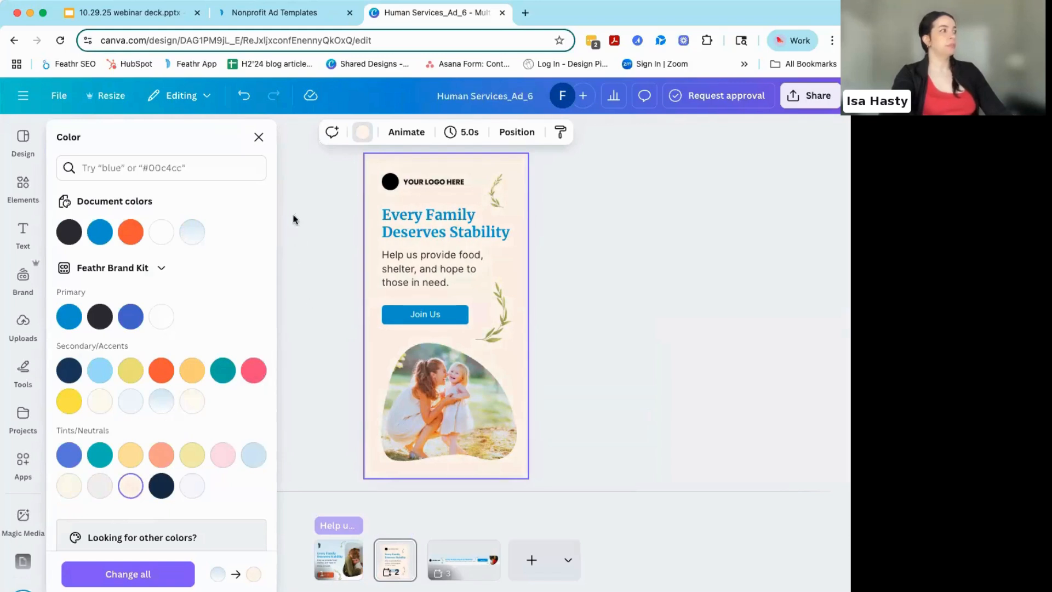
click(258, 137)
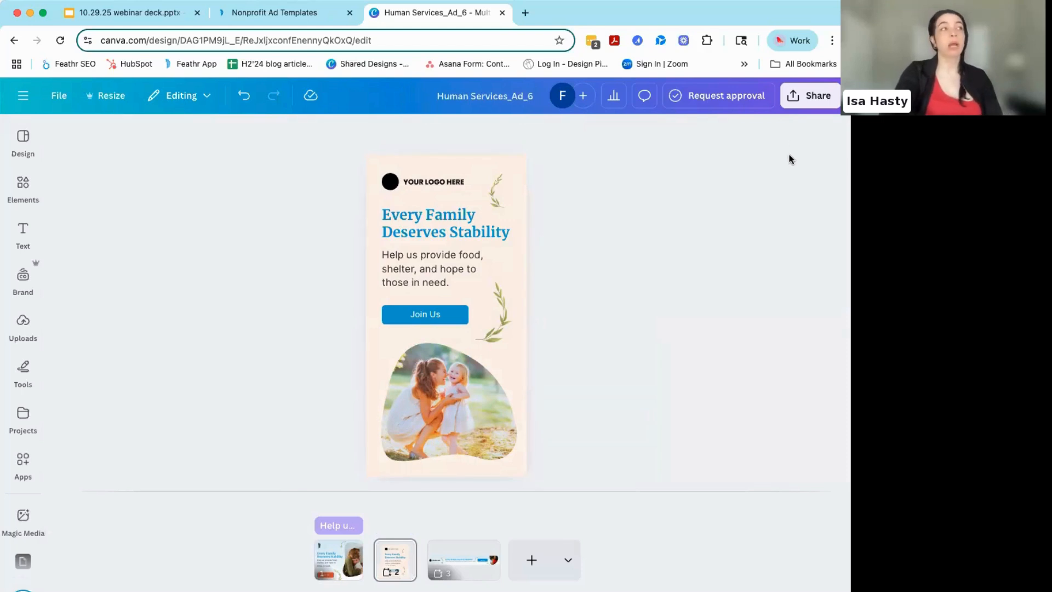
- Check the file types available for downloading the ad design
click(810, 97)
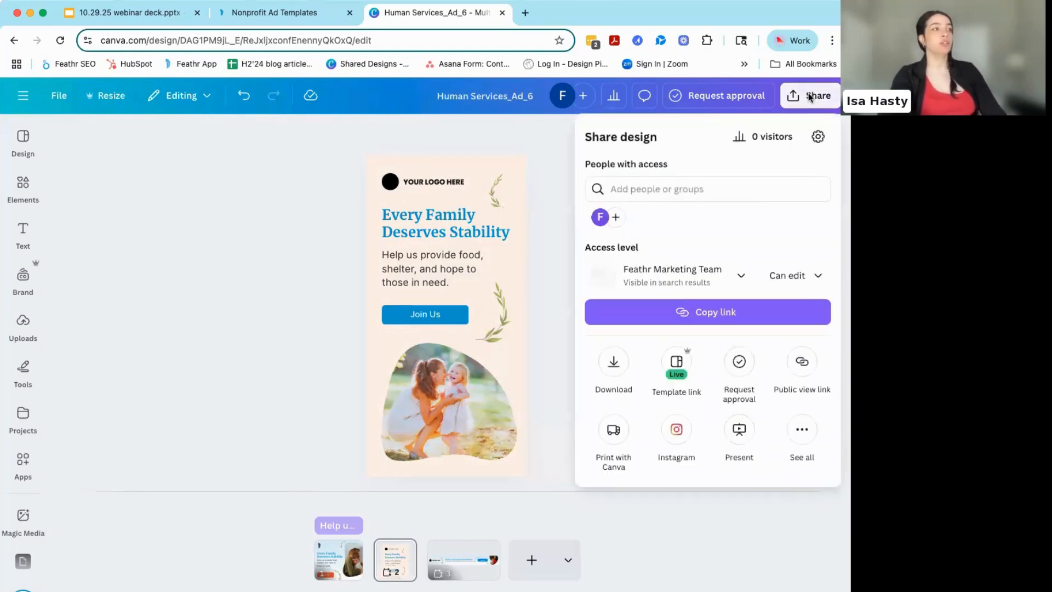
click(614, 363)
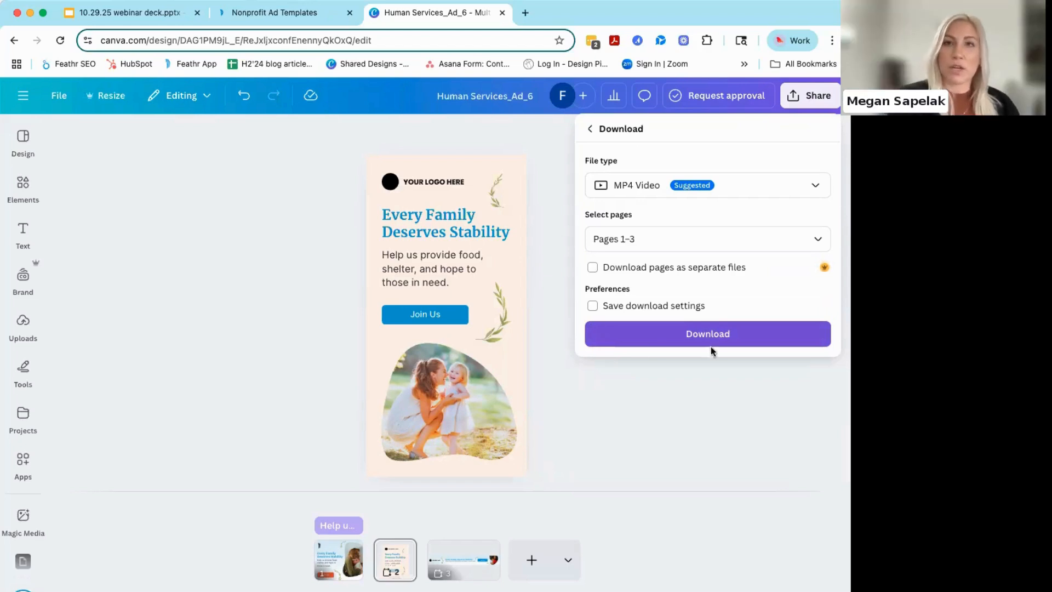
click(769, 187)
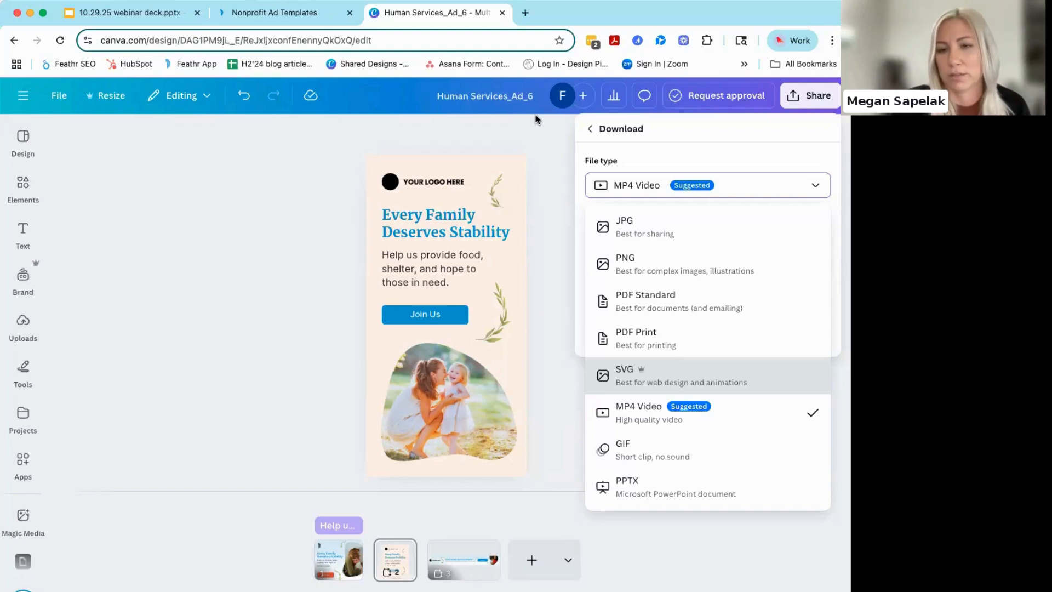
- Switch to the Nonprofit Ad Templates page and open the illustrated Museums template "Step Into The Story" for editing in Canva
click(216, 245)
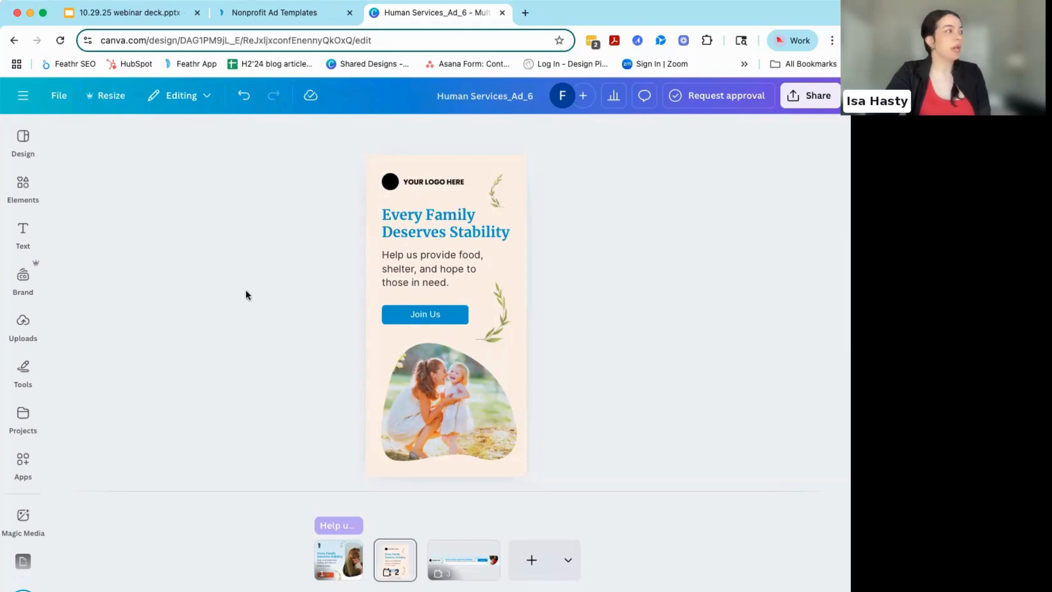
click(284, 15)
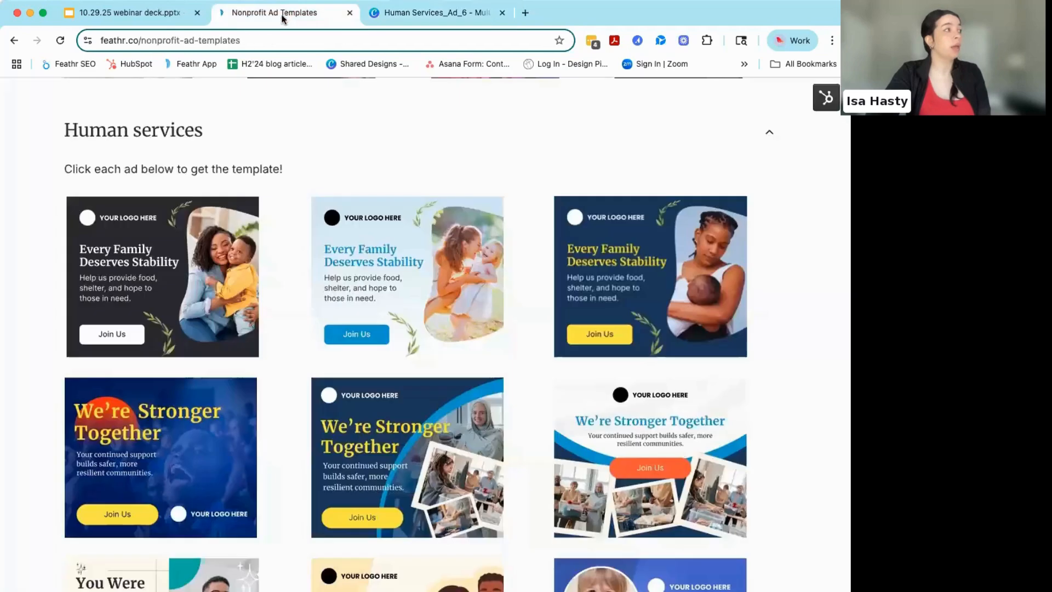
scroll(32, 359, down, 10)
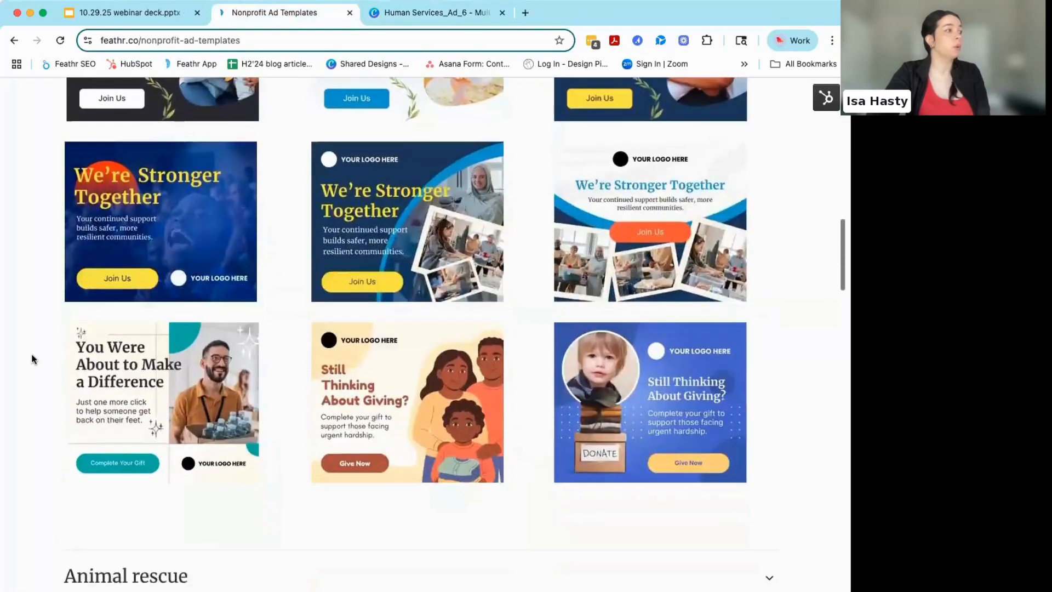
scroll(65, 346, down, 2)
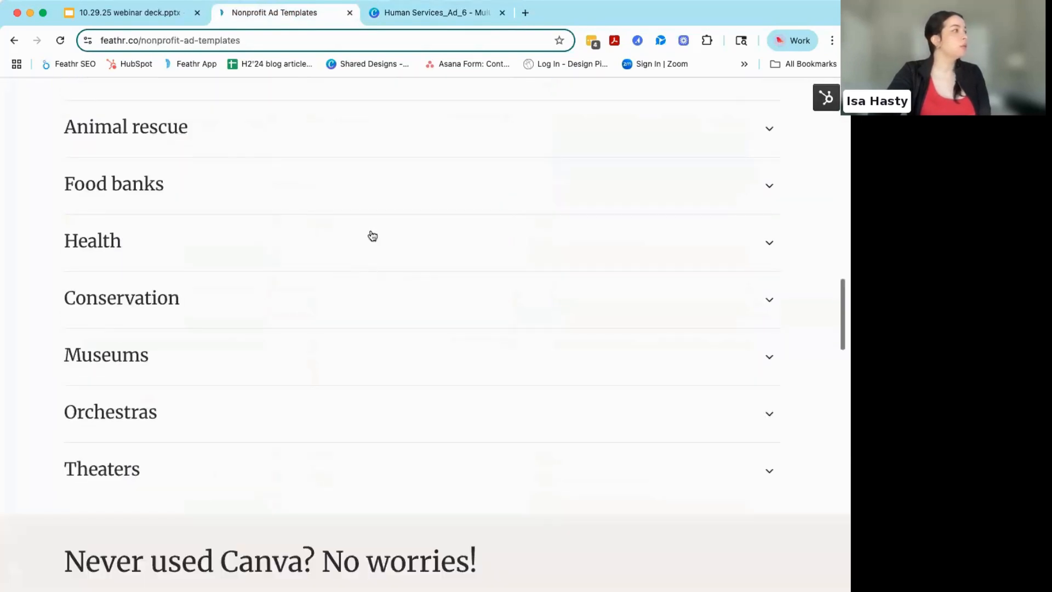
click(371, 349)
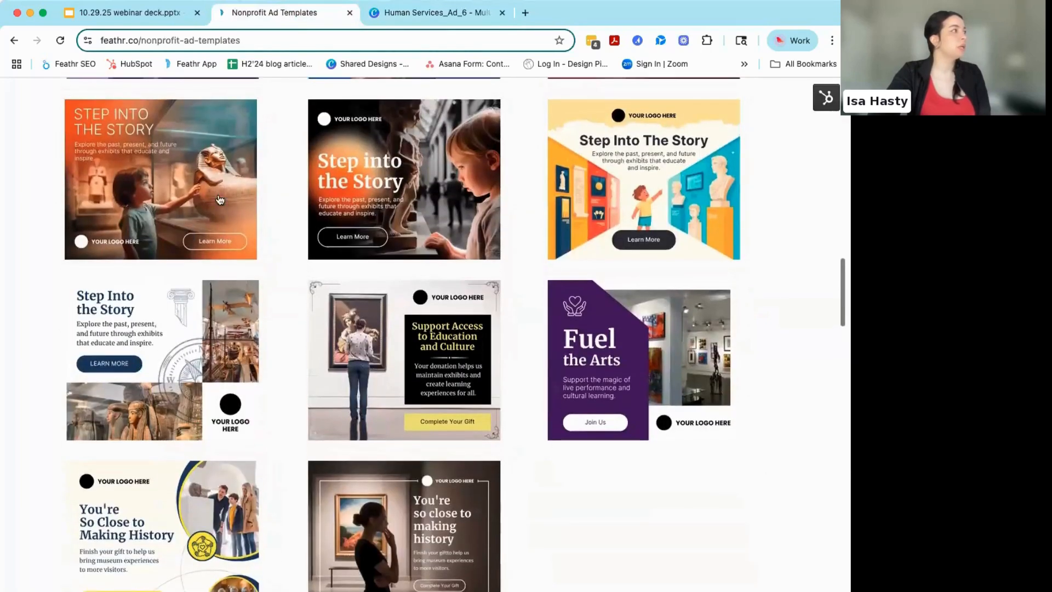
click(663, 188)
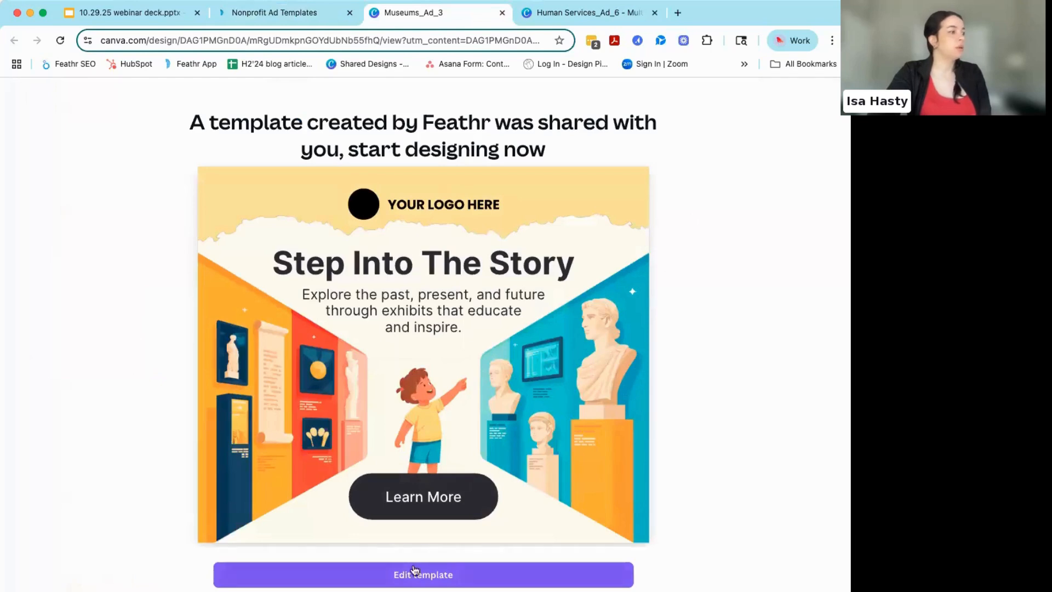
click(428, 577)
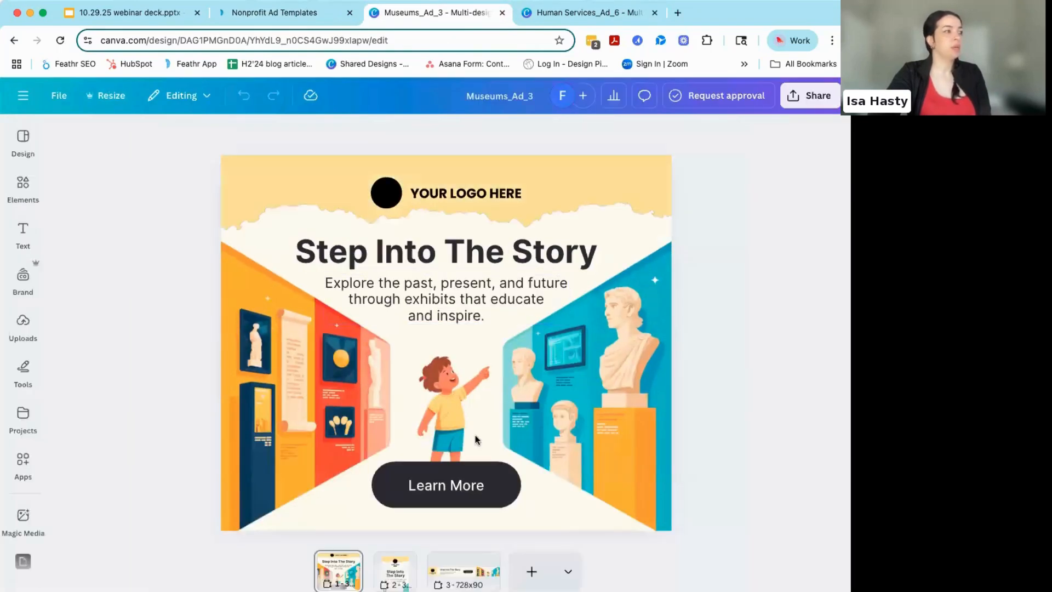
- Try Feathr Brand Kit navy and medium blue on the "Learn More" button, then reapply the near-black primary color
click(400, 476)
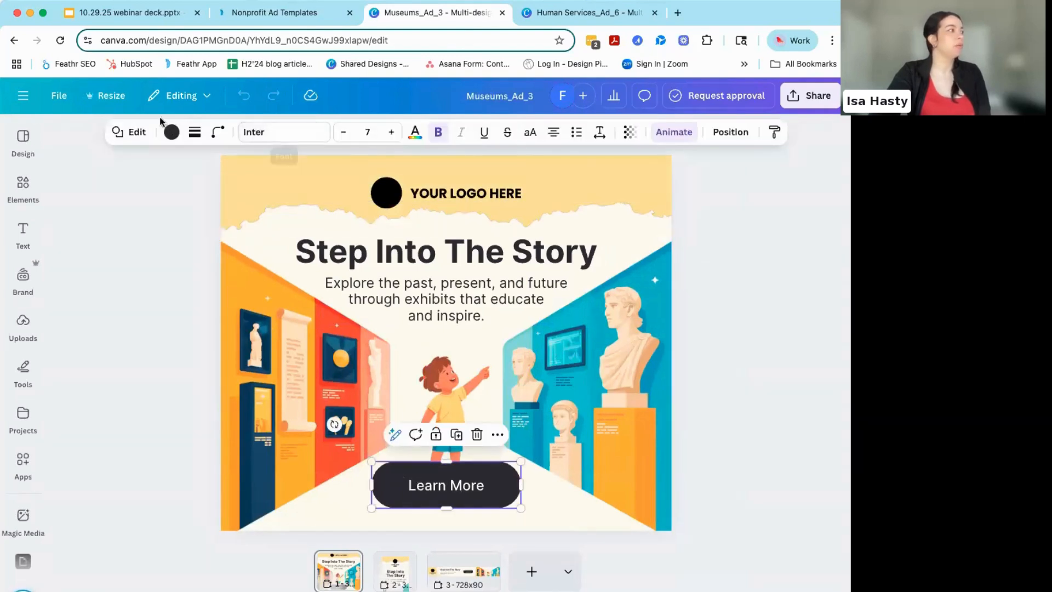
click(175, 136)
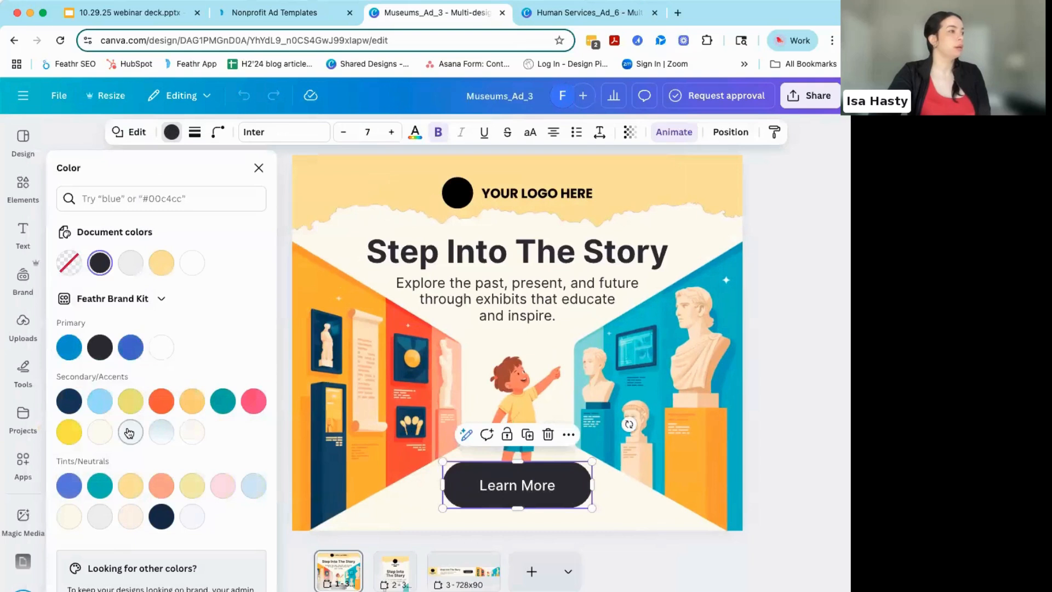
click(72, 407)
click(70, 485)
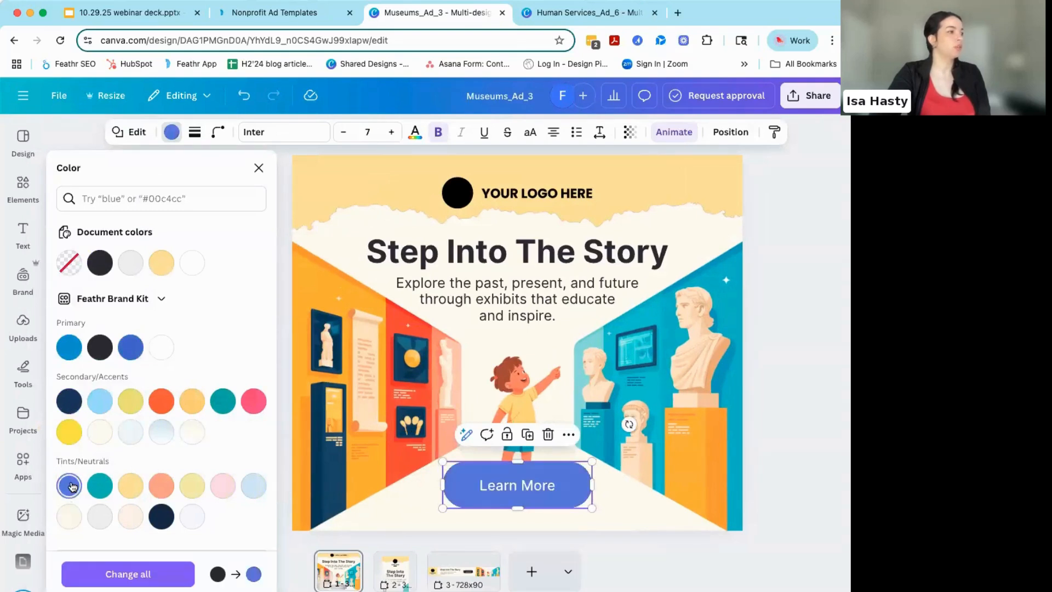
click(100, 348)
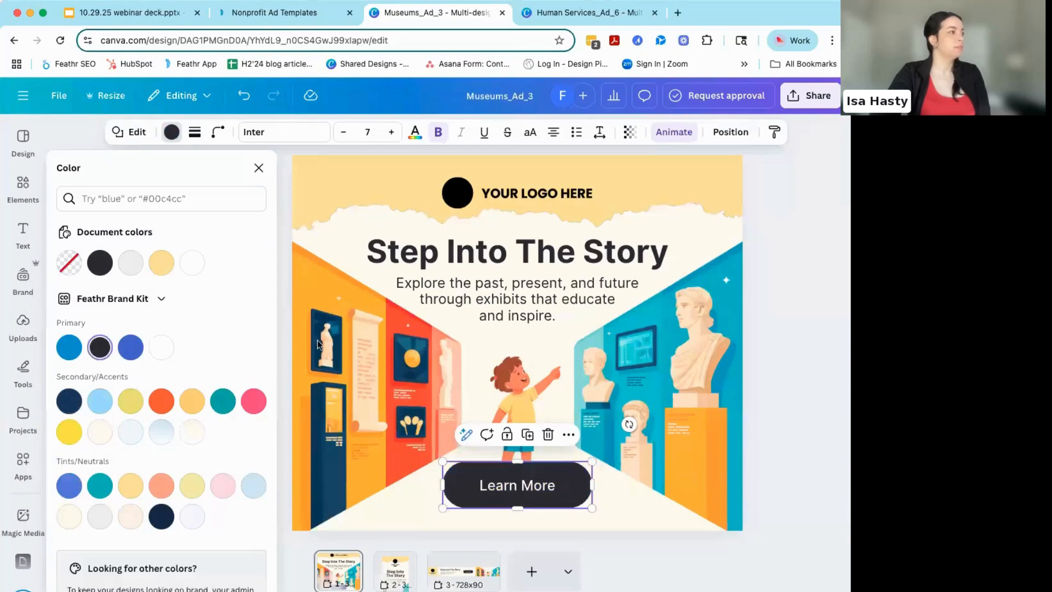
click(282, 320)
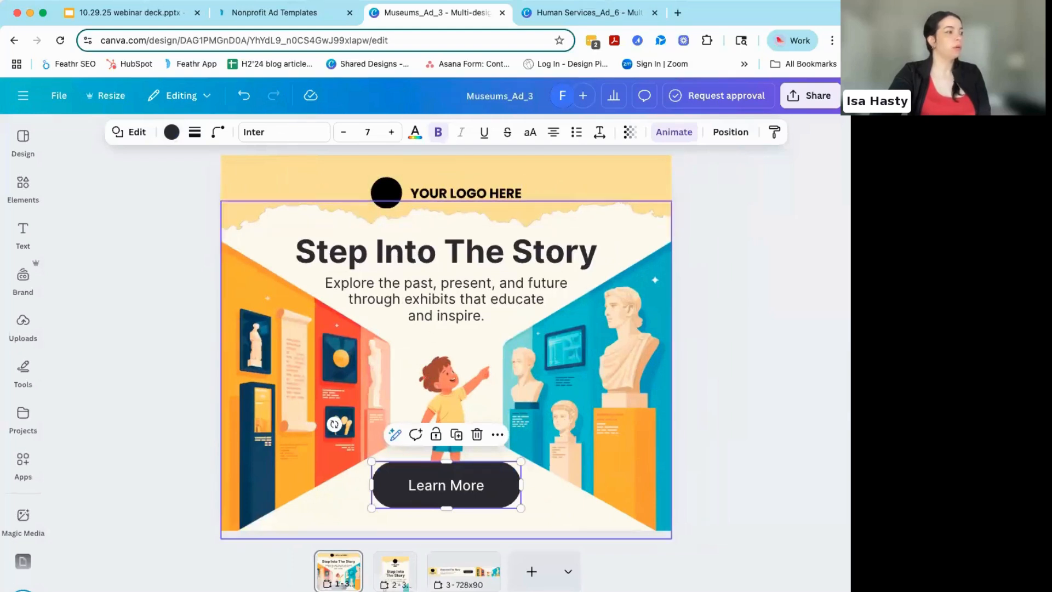
- Select the museum illustration on the 728x90 banner and search the elements library for "kid at museum"
click(396, 572)
click(471, 572)
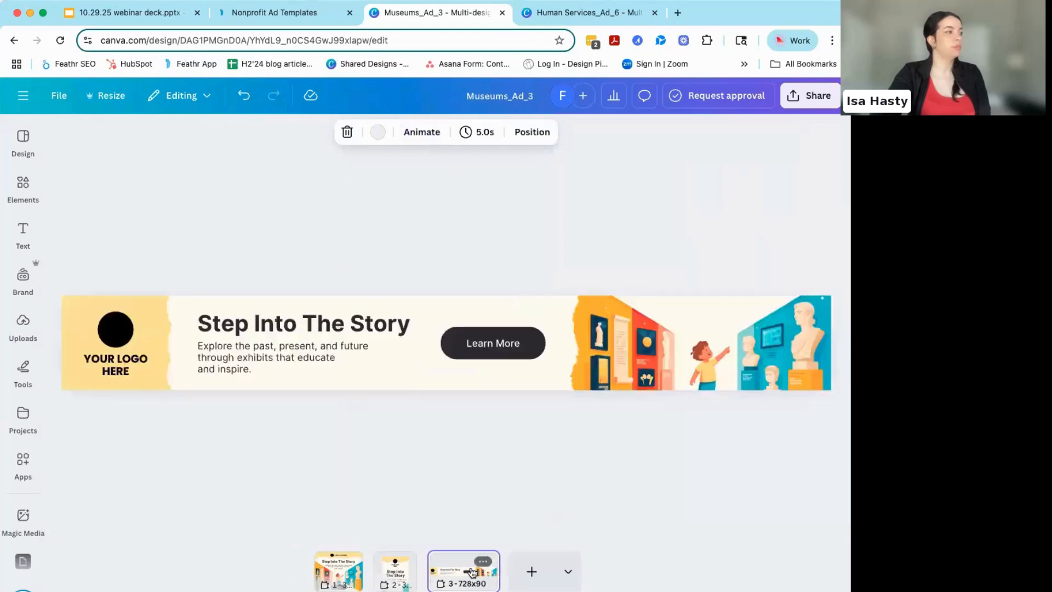
click(655, 358)
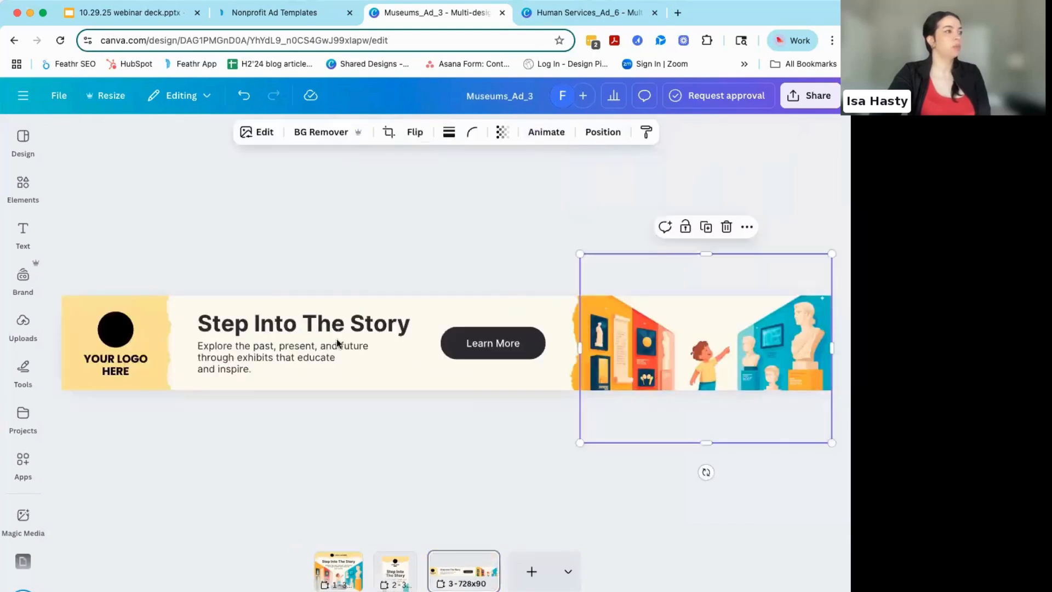
click(22, 184)
click(20, 184)
click(19, 184)
click(134, 142)
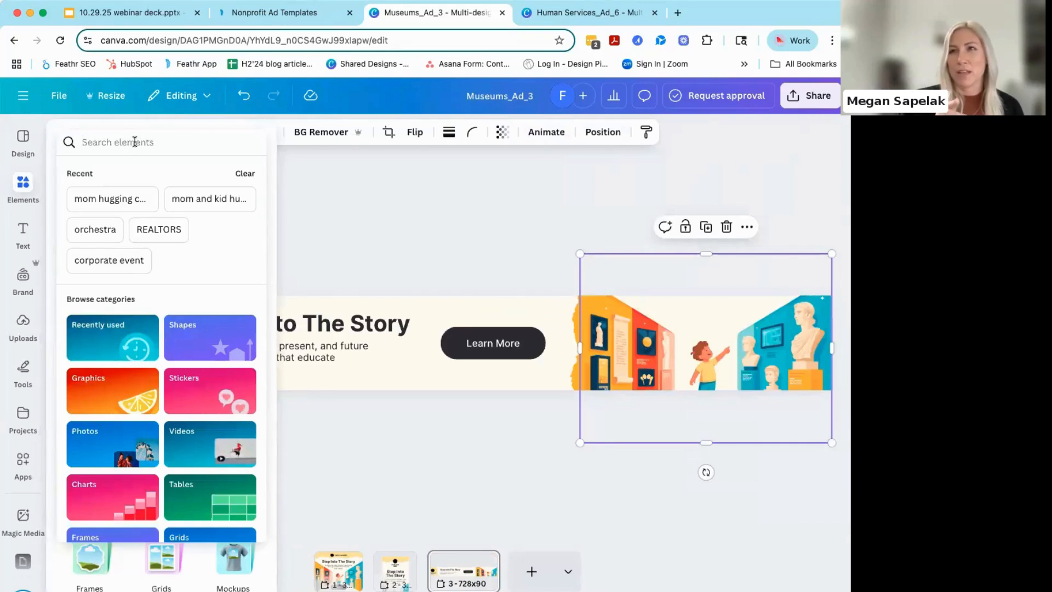
text(ki)
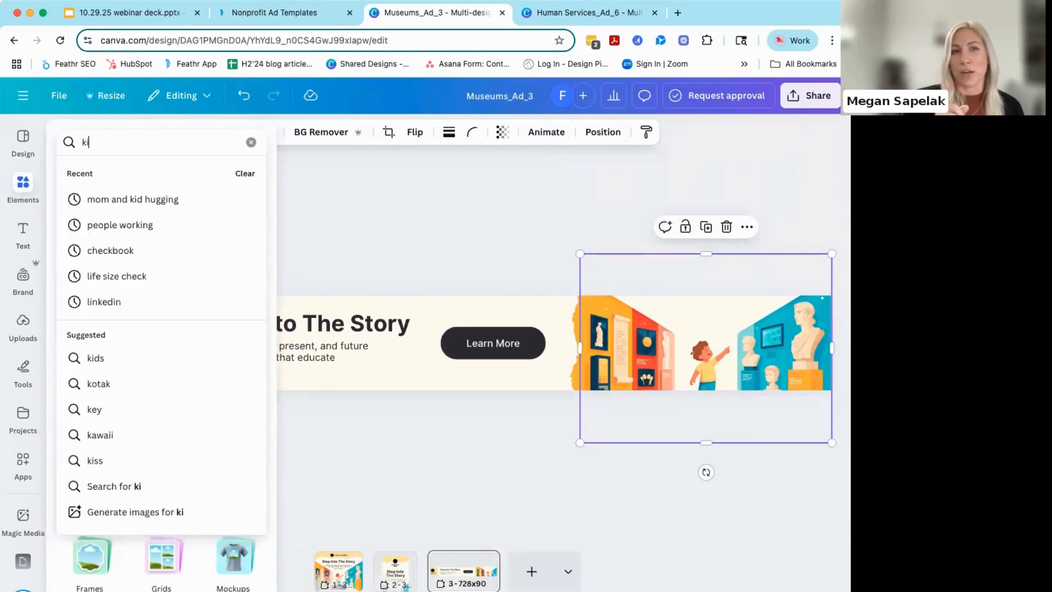
text(d at museum)
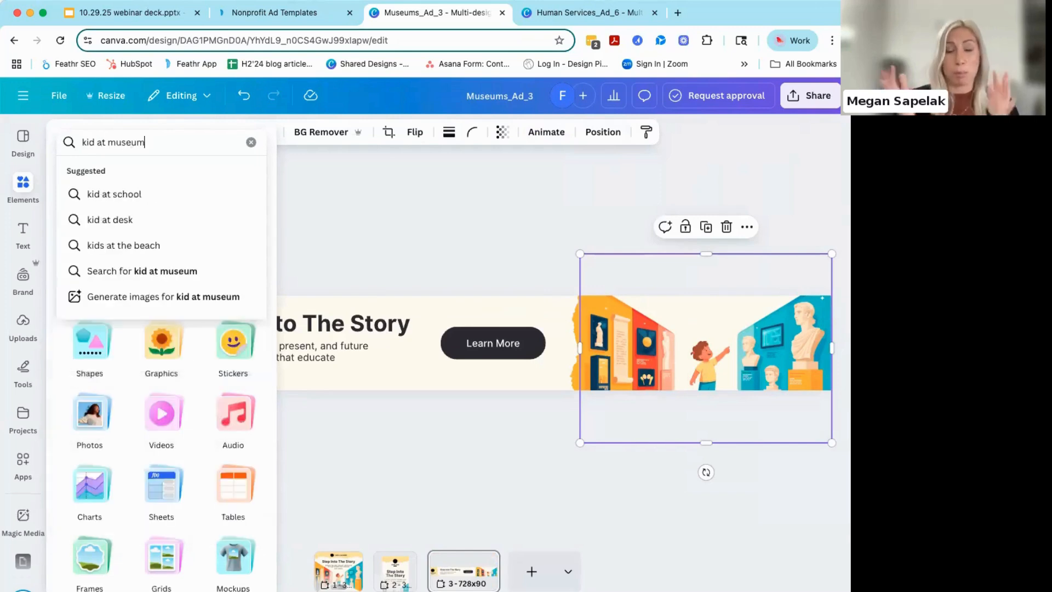
key(Return)
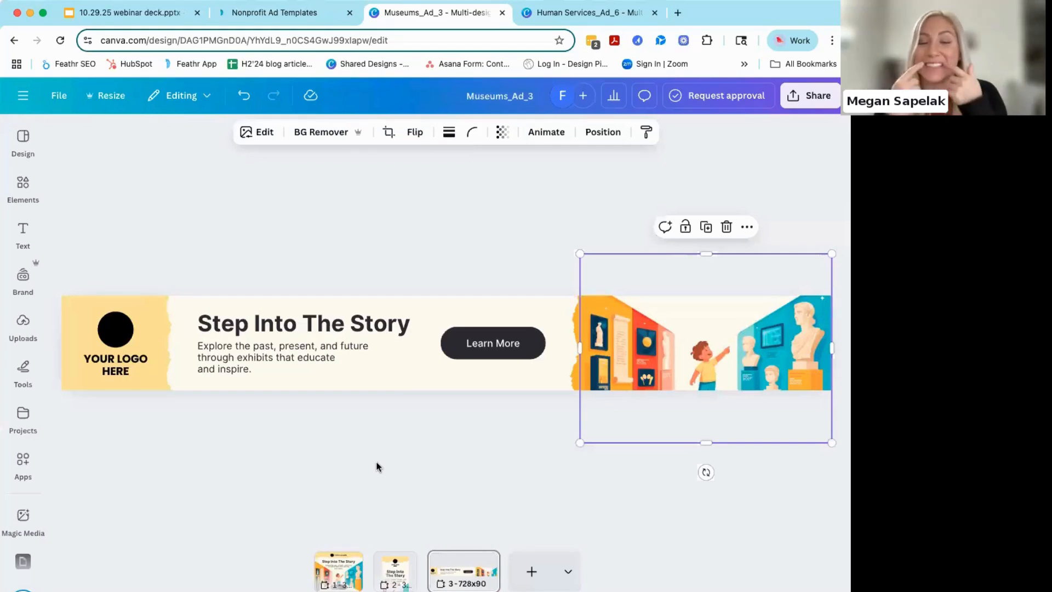
mouse_move(22, 192)
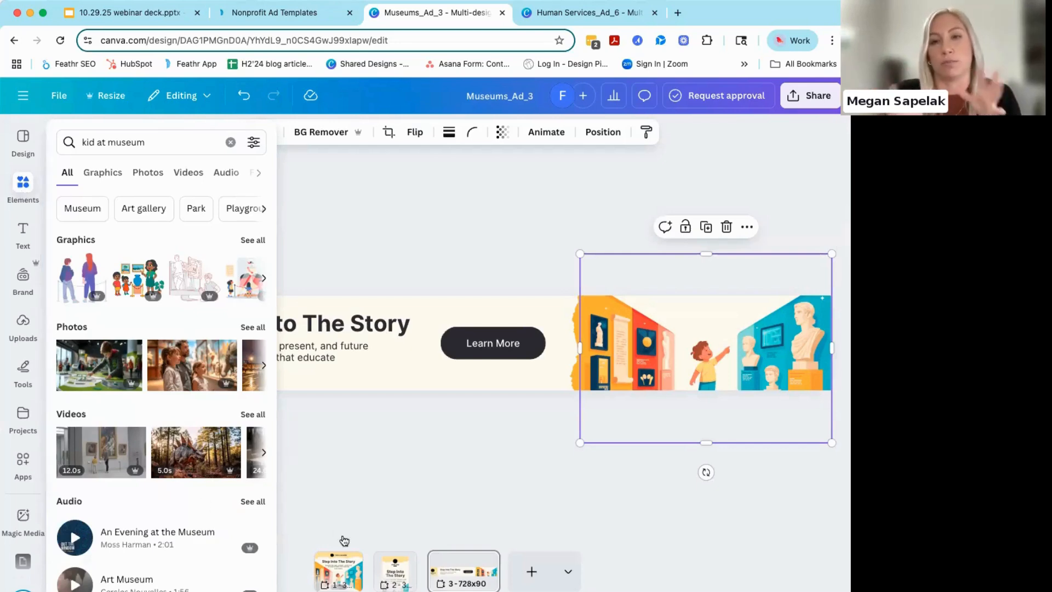
- Compare the vertical, rectangular and 728x90 versions of the "Step Into The Story" ad
click(395, 571)
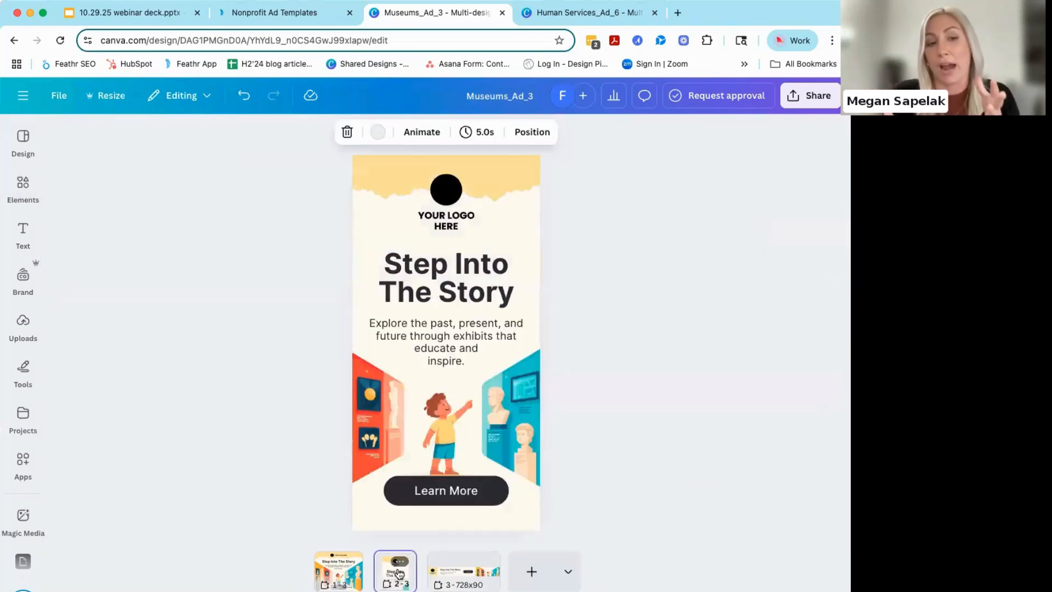
click(352, 572)
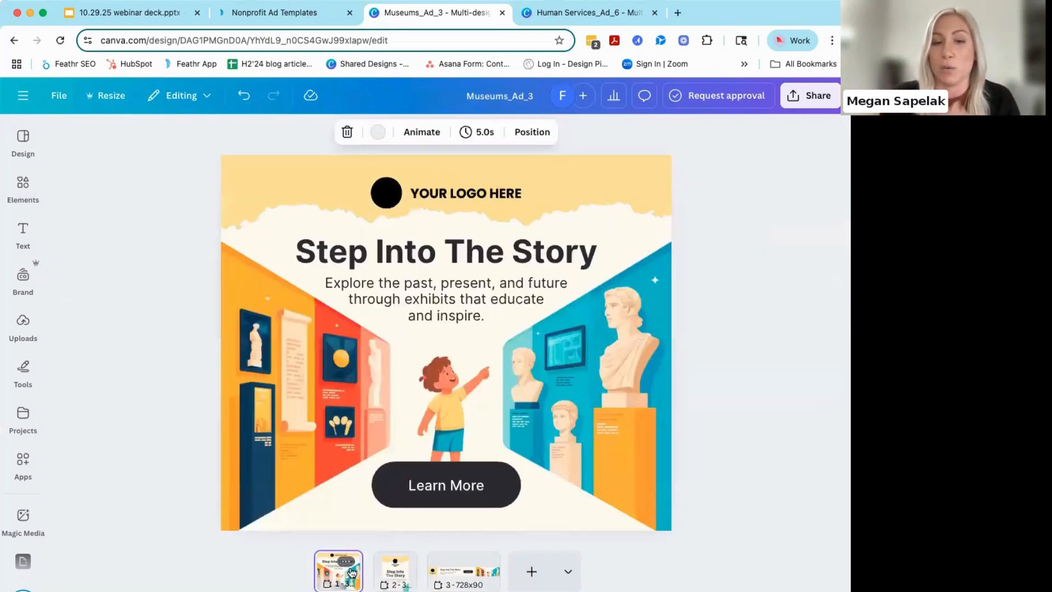
click(472, 575)
click(351, 575)
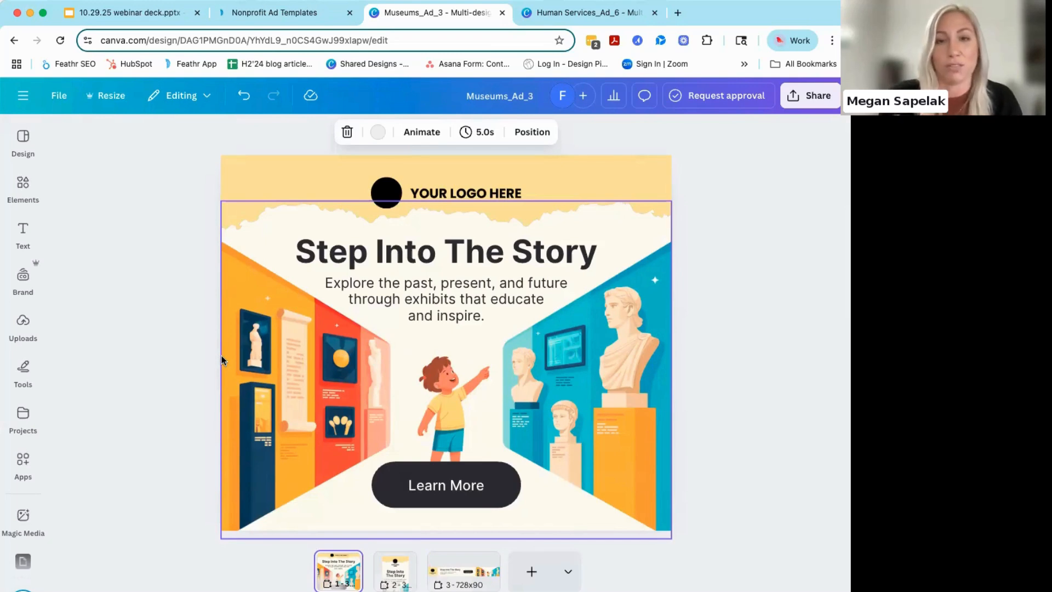
- Return to the Nonprofit Ad Templates page and open the Museums template "Support Access to Education and Culture" for editing in Canva
click(281, 17)
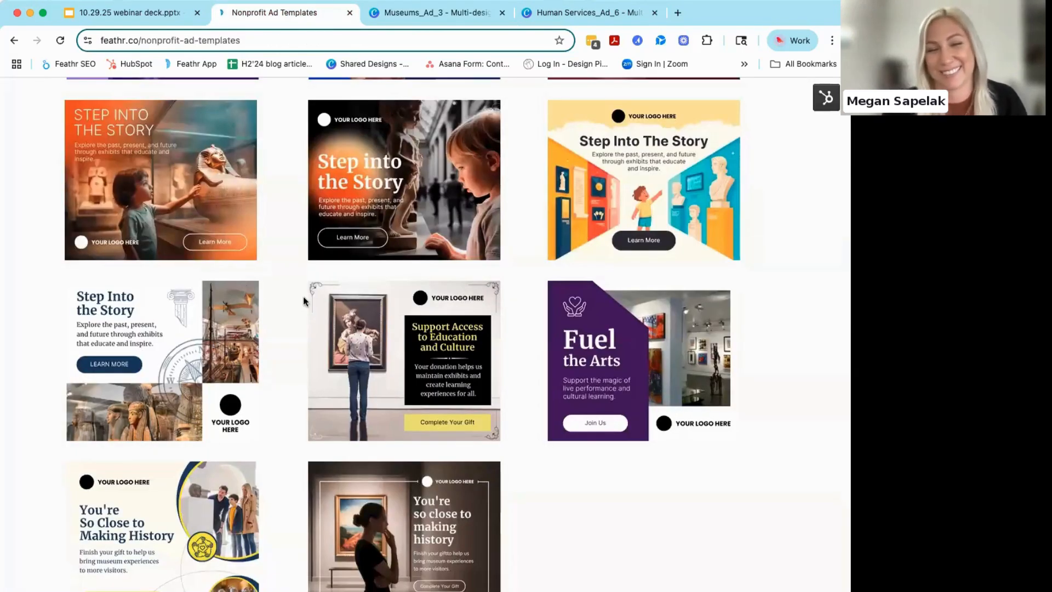
scroll(291, 329, down, 6)
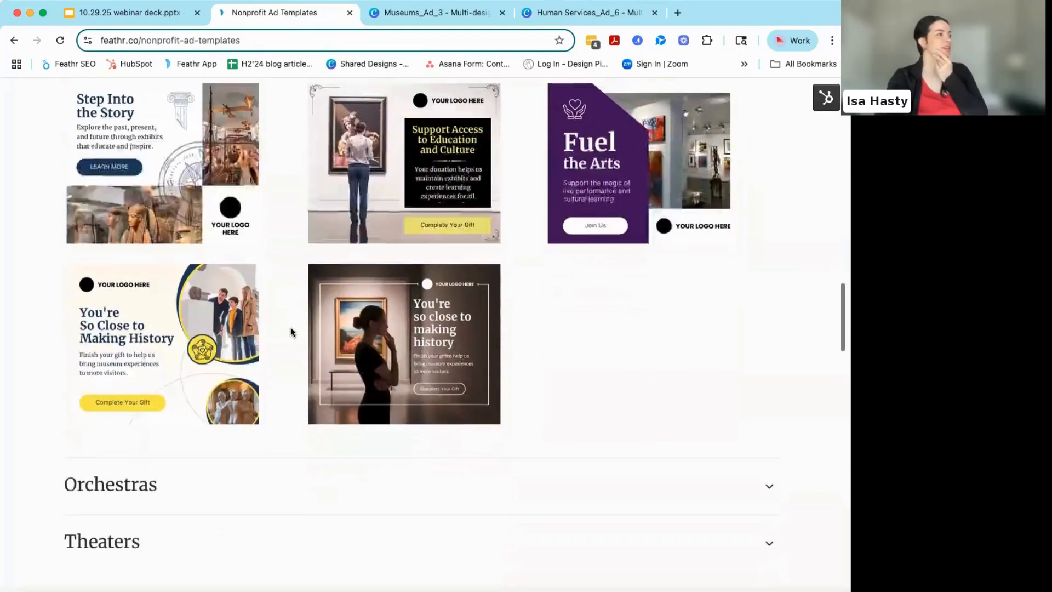
scroll(290, 328, up, 8)
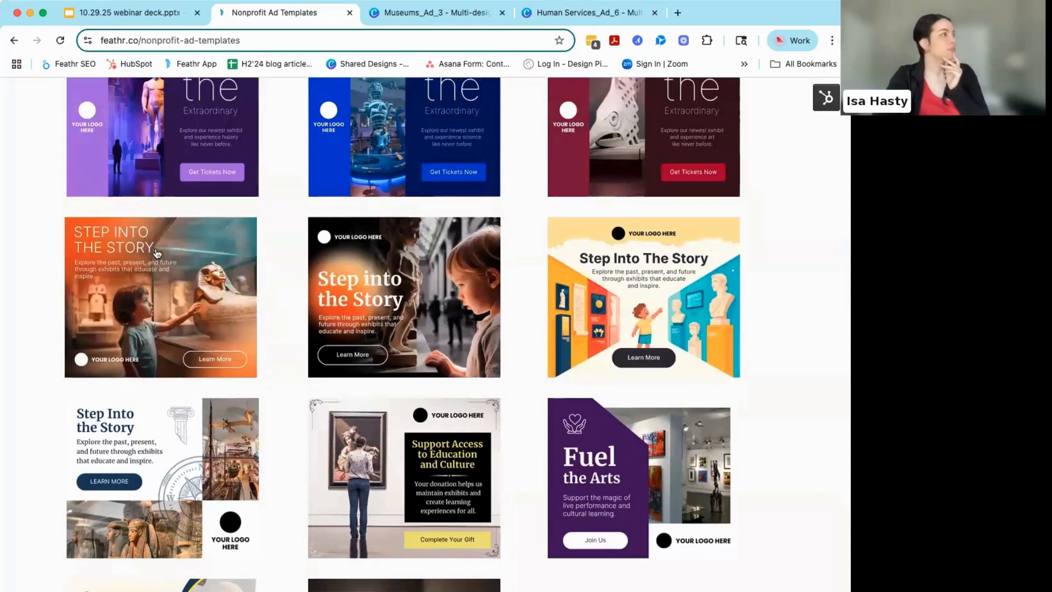
click(439, 554)
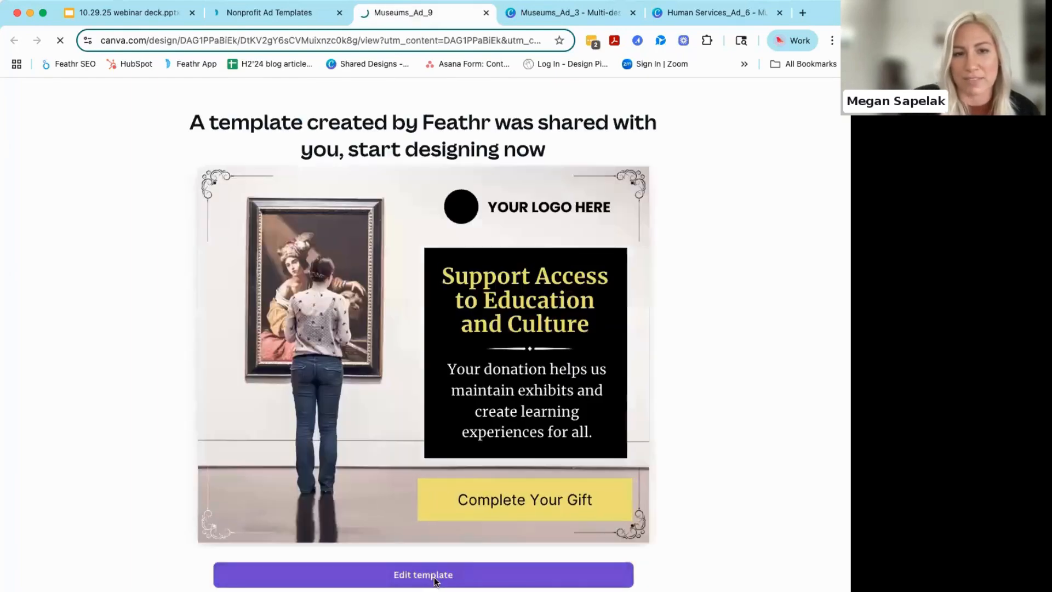
click(436, 581)
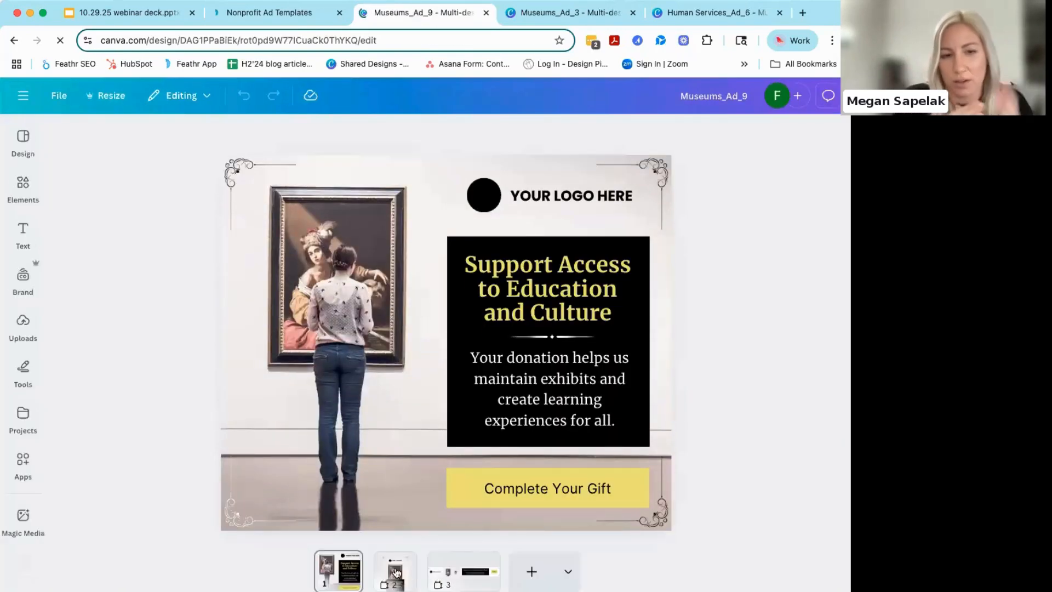
- Review the vertical, banner and rectangular versions of the "Support Access to Education and Culture" ad
click(395, 573)
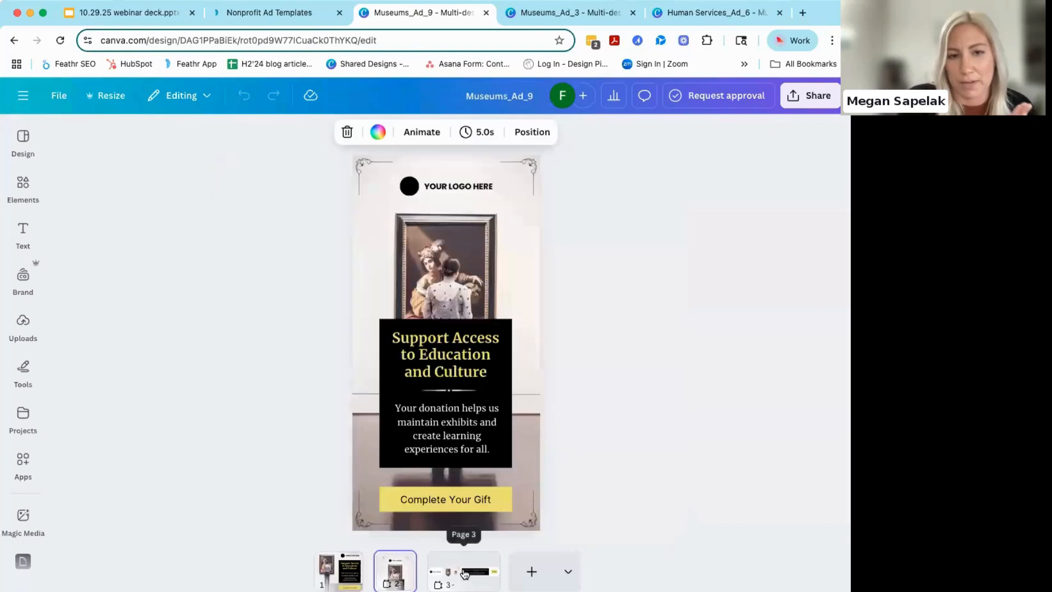
click(465, 573)
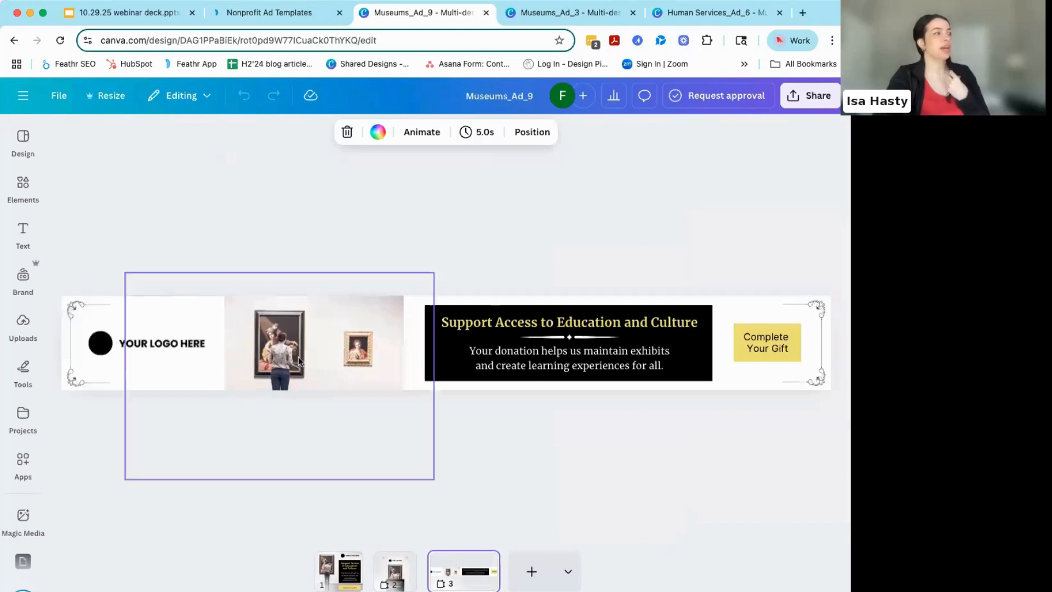
click(328, 573)
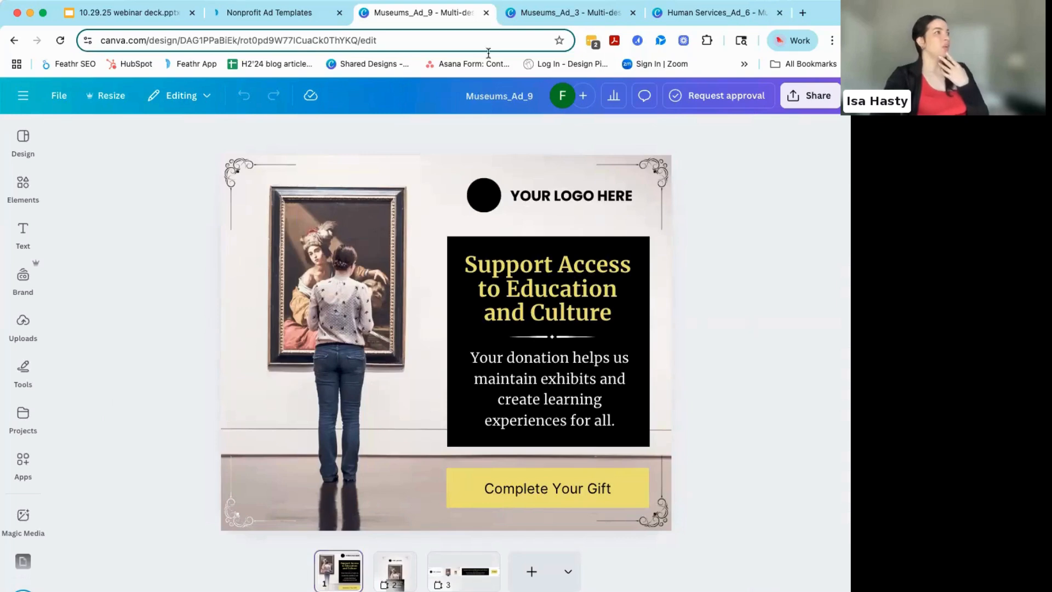
- Go back to the Nonprofit Ad Templates page and look over the overview of sector categories
click(564, 12)
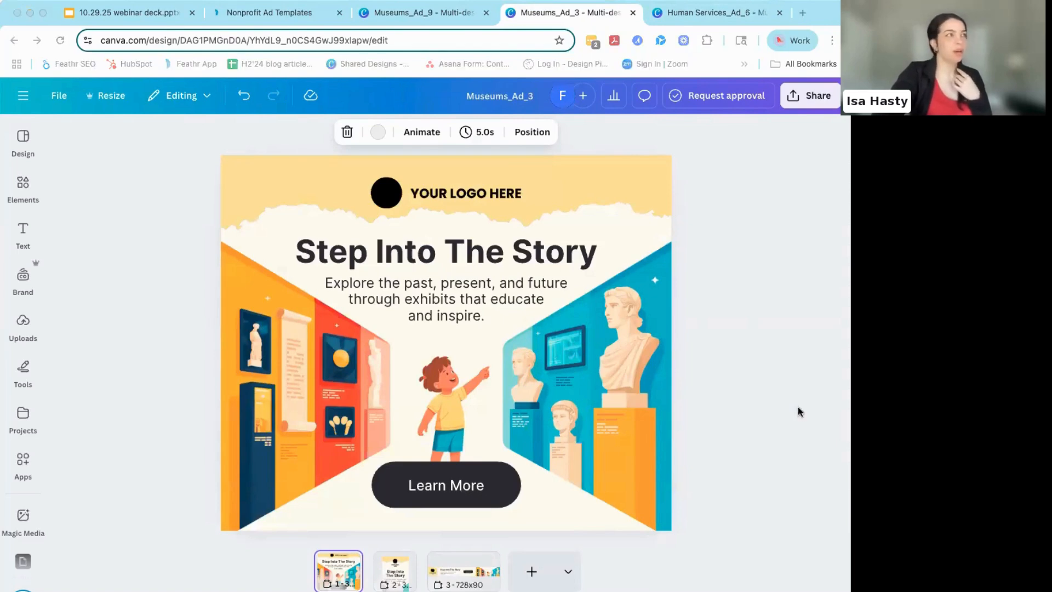
click(280, 13)
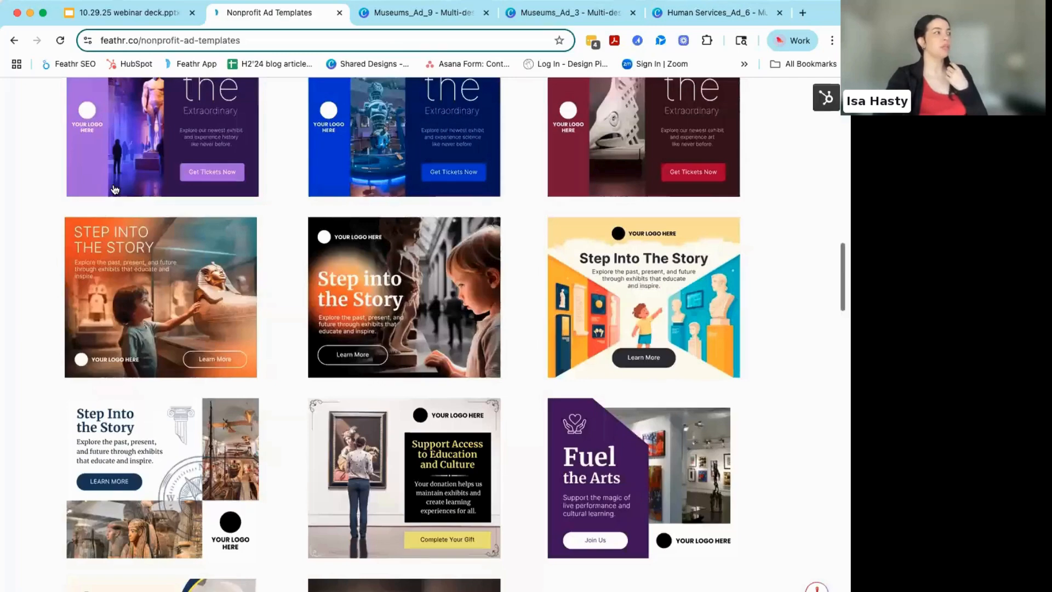
scroll(33, 197, up, 10)
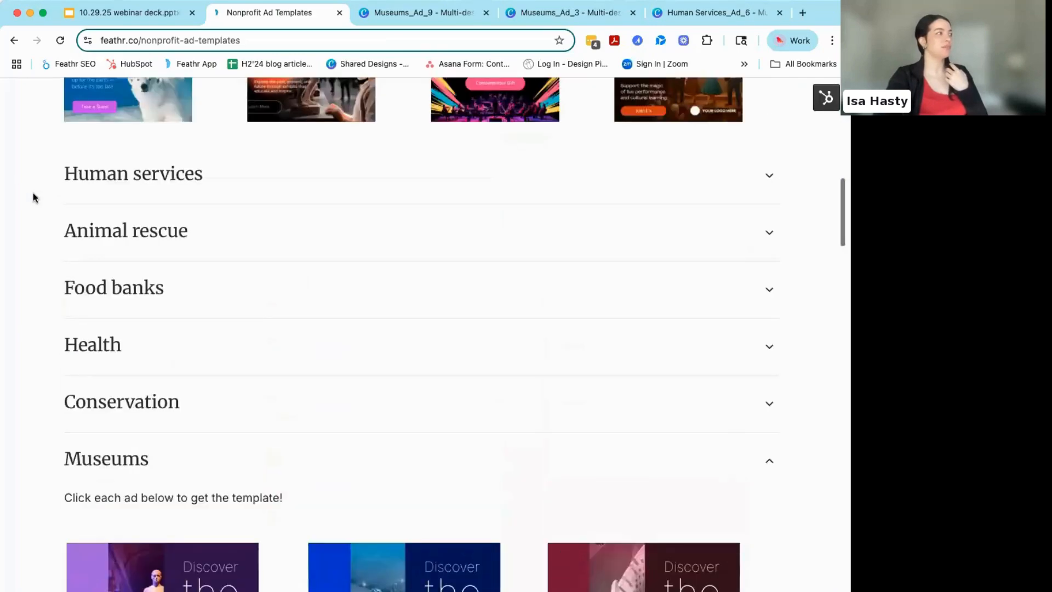
scroll(33, 197, up, 5)
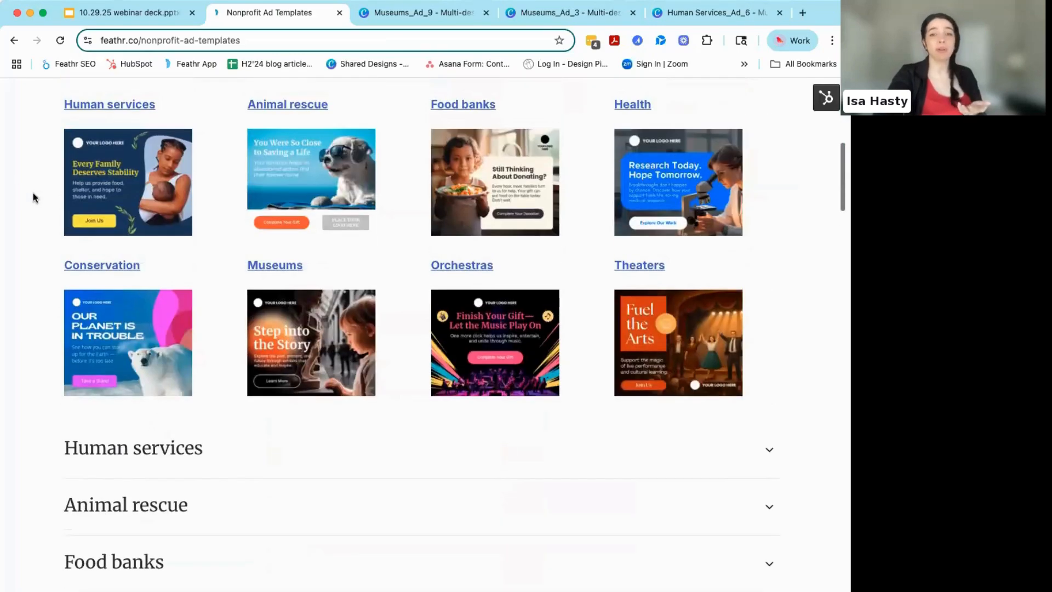
scroll(33, 197, down, 1)
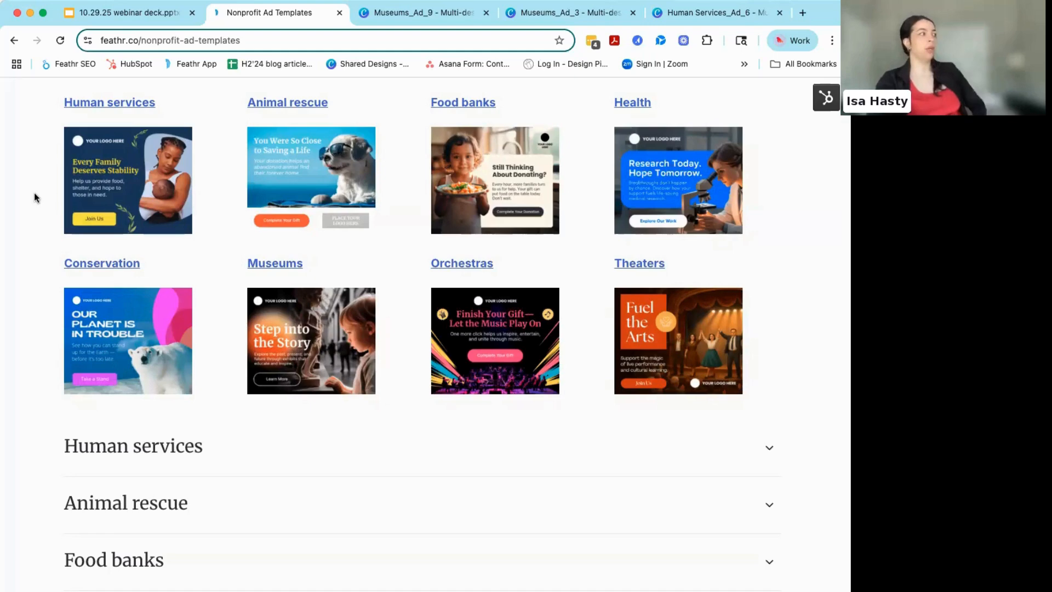
scroll(26, 387, up, 2)
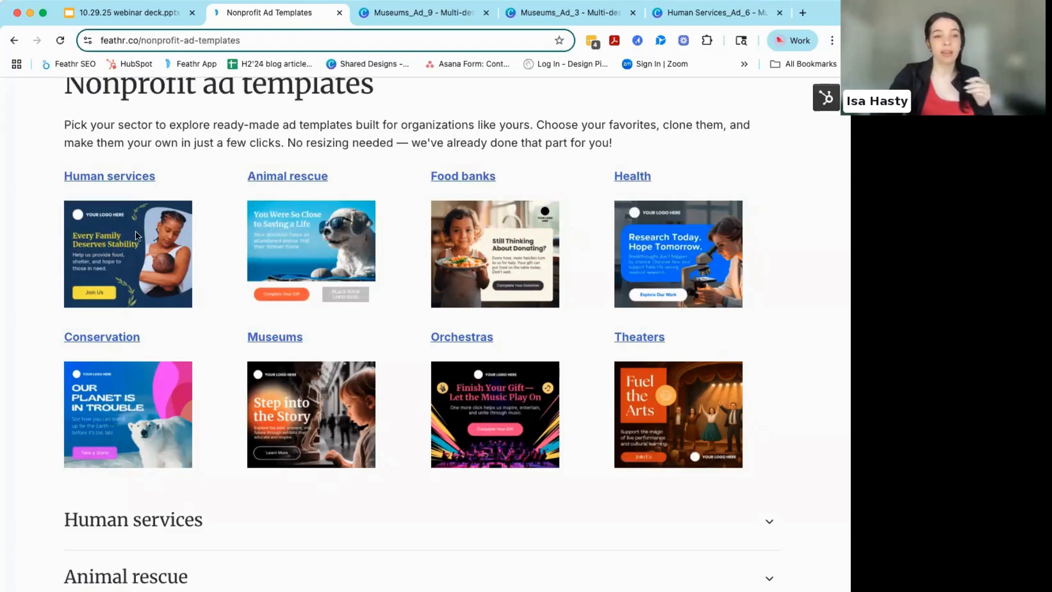
click(808, 150)
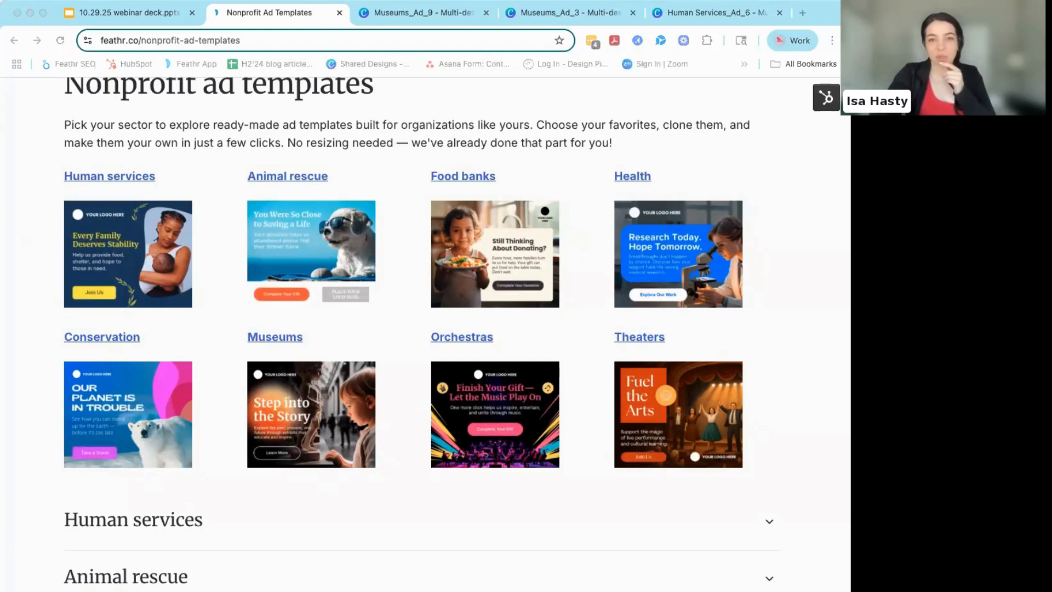